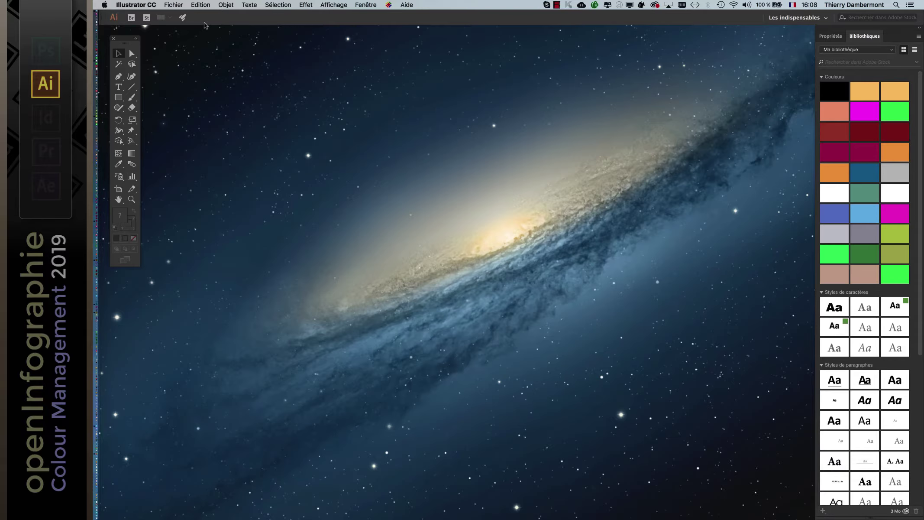
Step: Check in the colour settings whether colour management is synchronised with the other Creative Suite applications
click(199, 4)
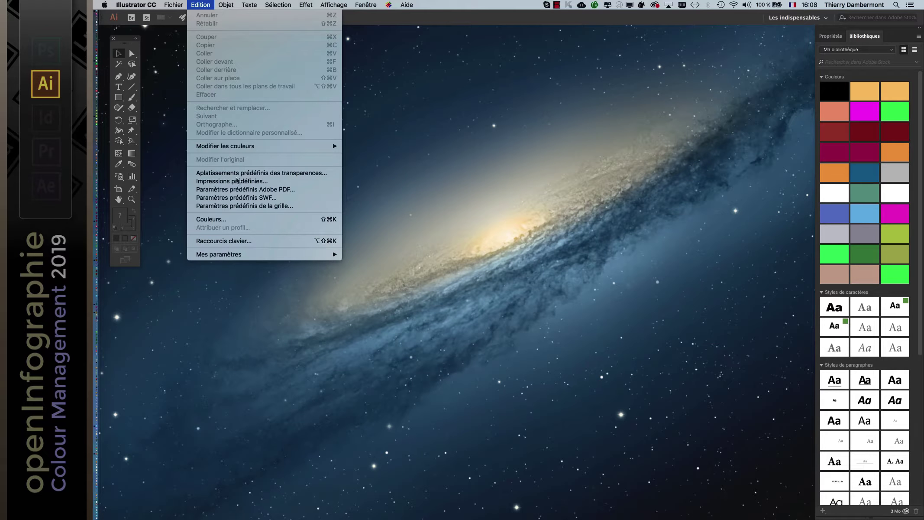
click(248, 220)
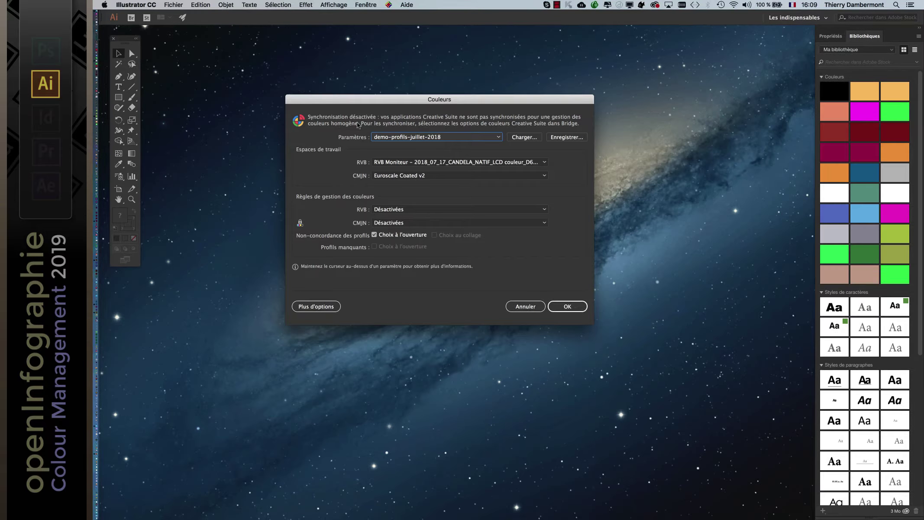
click(525, 306)
Step: Switch to Photoshop and examine its colour settings, including the active preset, working spaces and synchronisation status
key(super+Tab)
click(447, 274)
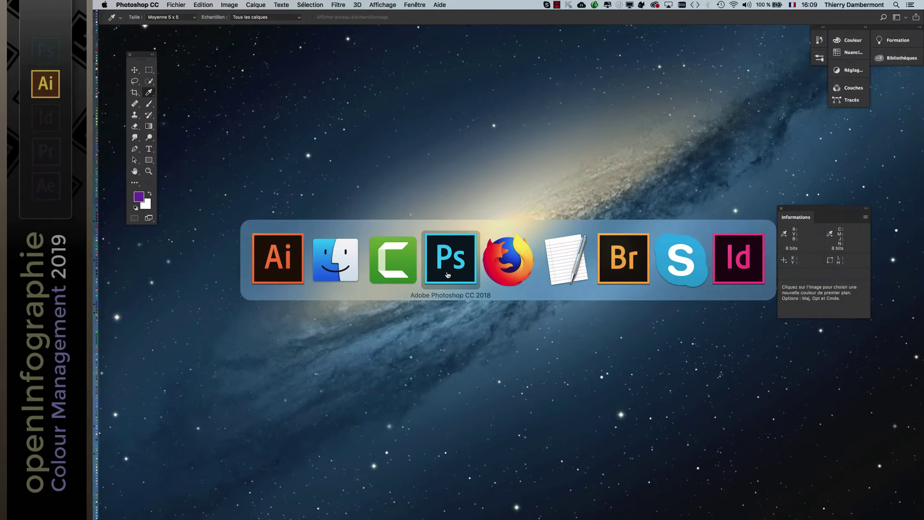
click(203, 5)
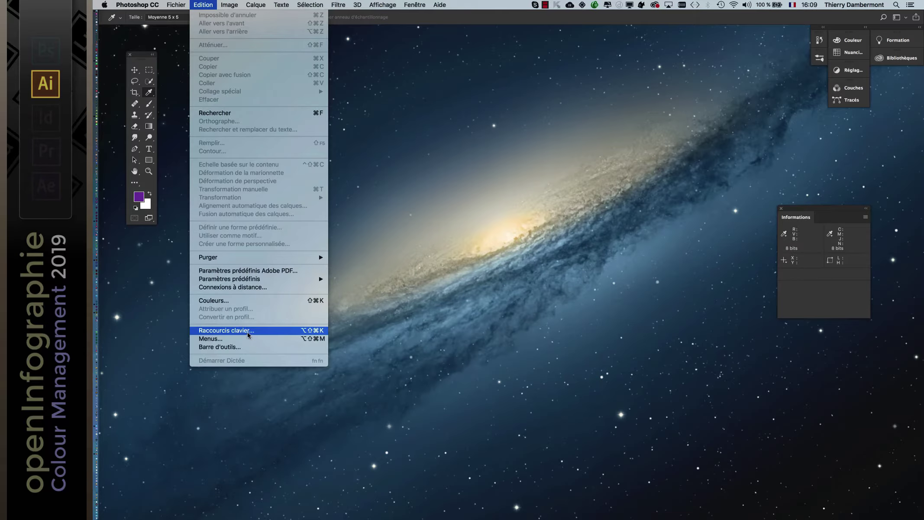
click(244, 302)
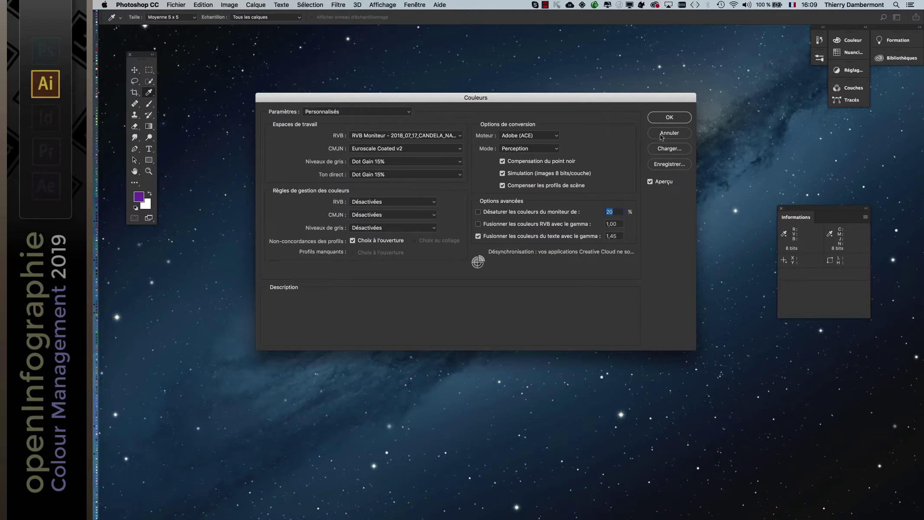
click(661, 134)
Step: Switch to Adobe Bridge, apply the demo-profils-juillet-2018 colour settings across the suite and minimise the Bridge window
mouse_move(104, 372)
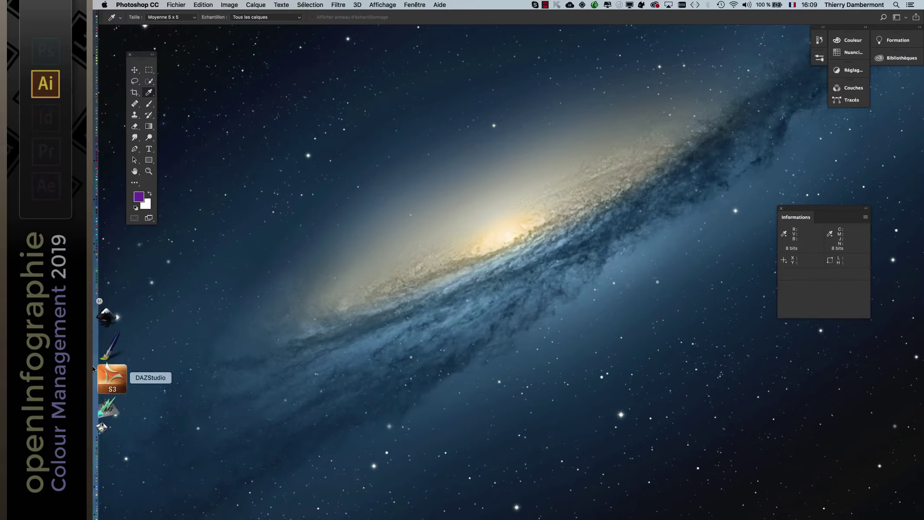
click(107, 315)
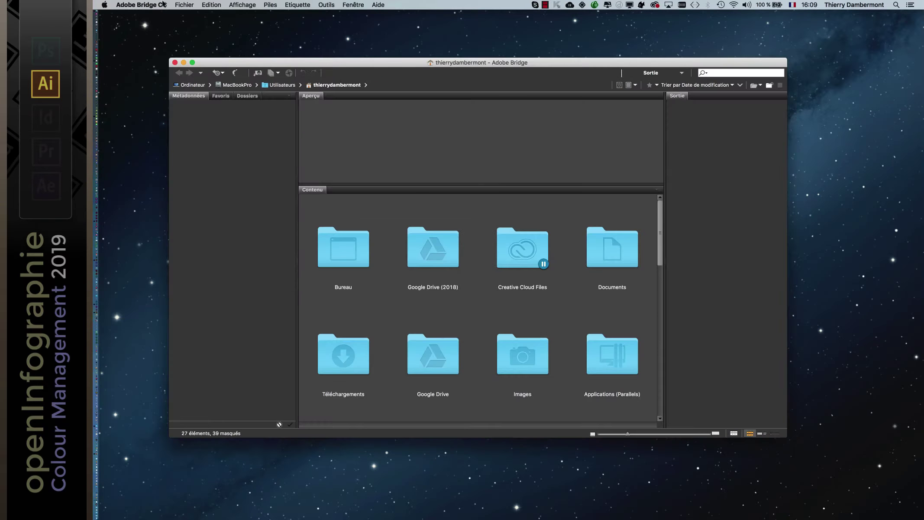
click(184, 4)
mouse_move(212, 5)
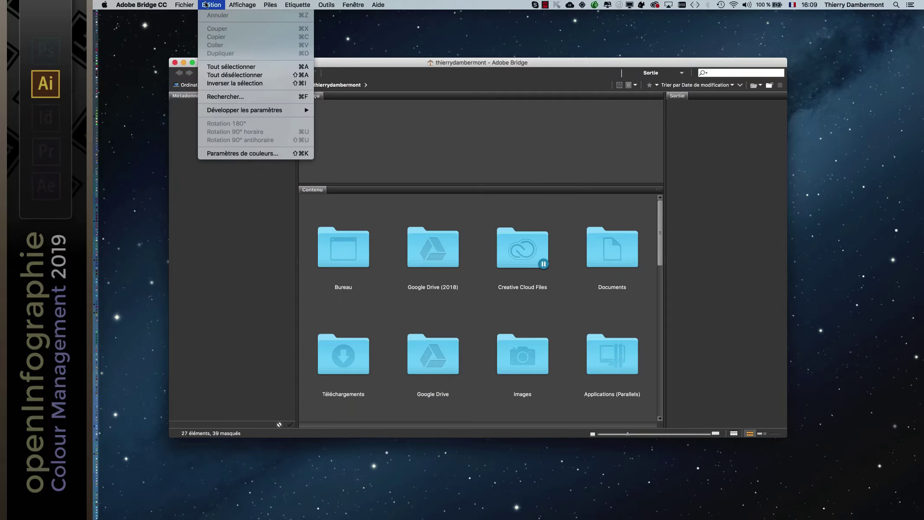
click(234, 150)
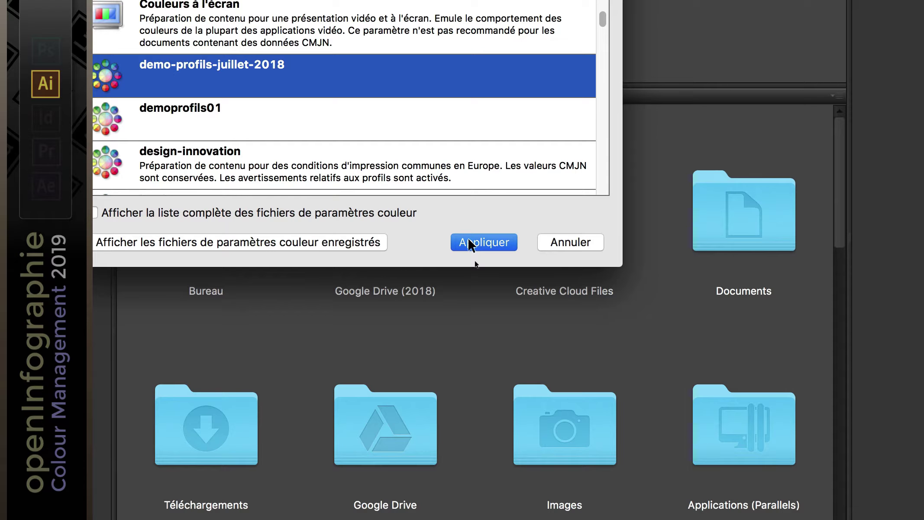
click(468, 239)
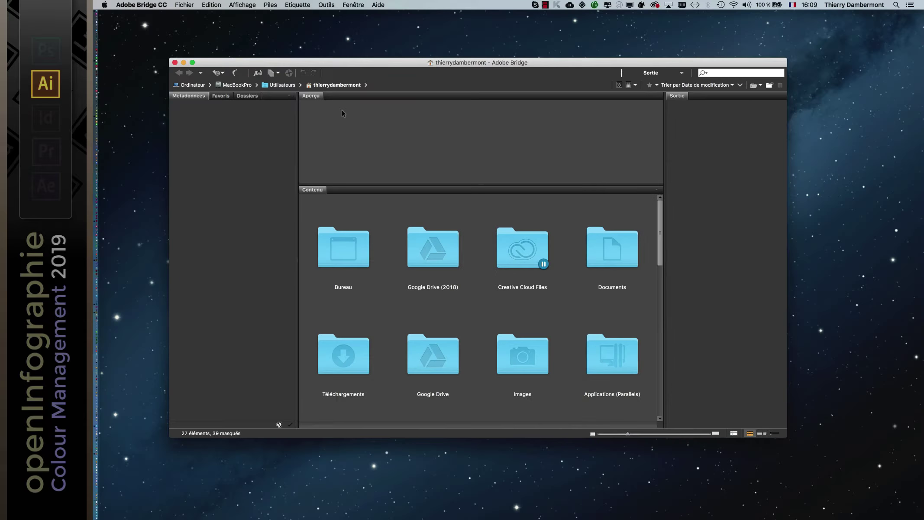
click(184, 64)
Step: Switch back to Illustrator and check the synchronisation status in its colour settings
key(super+Tab)
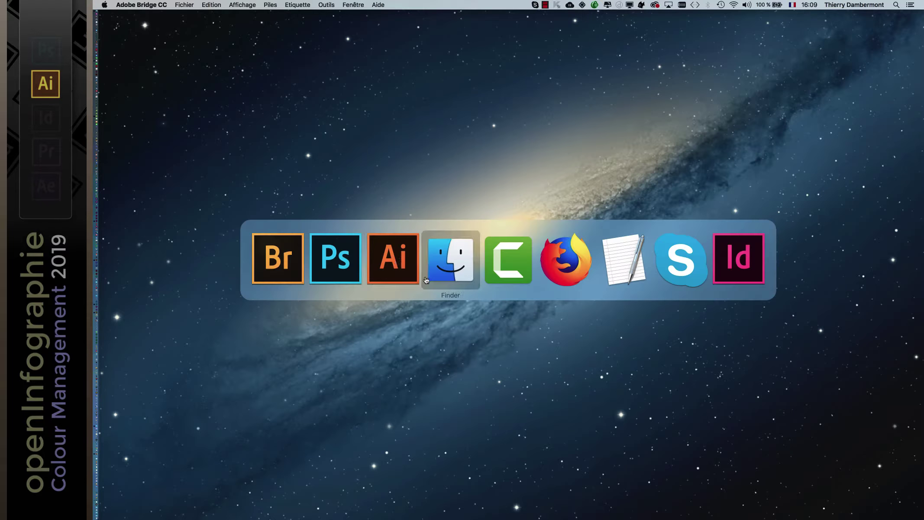
click(395, 263)
click(200, 4)
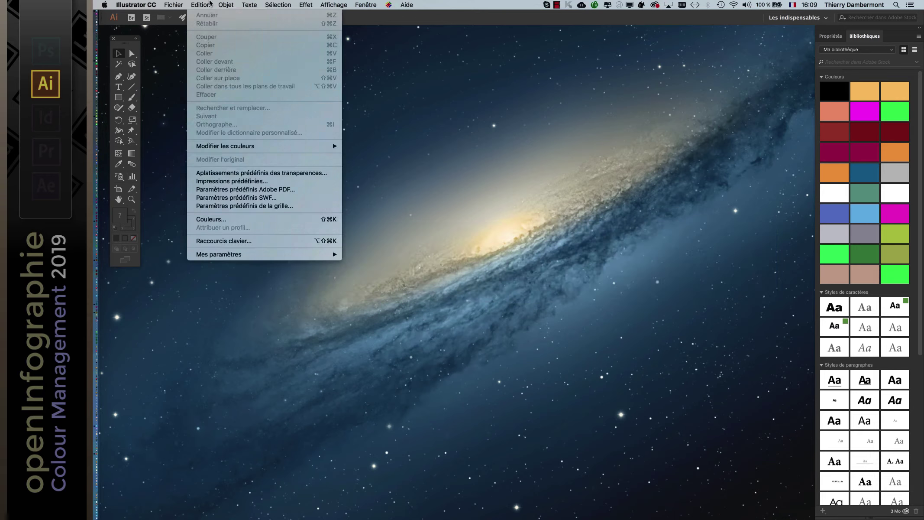
click(242, 220)
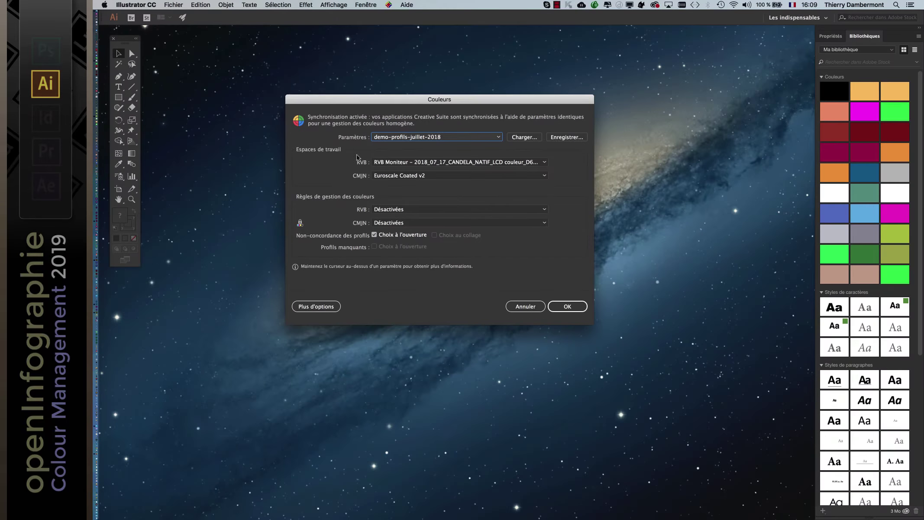
click(523, 306)
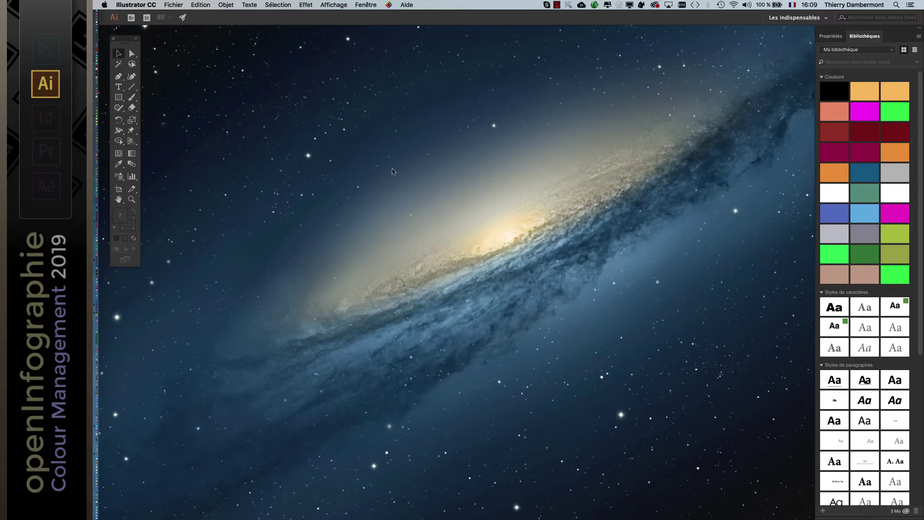
Step: Switch to Photoshop and verify the preset and synchronisation status in its colour settings
key(super+Tab)
click(394, 278)
click(202, 4)
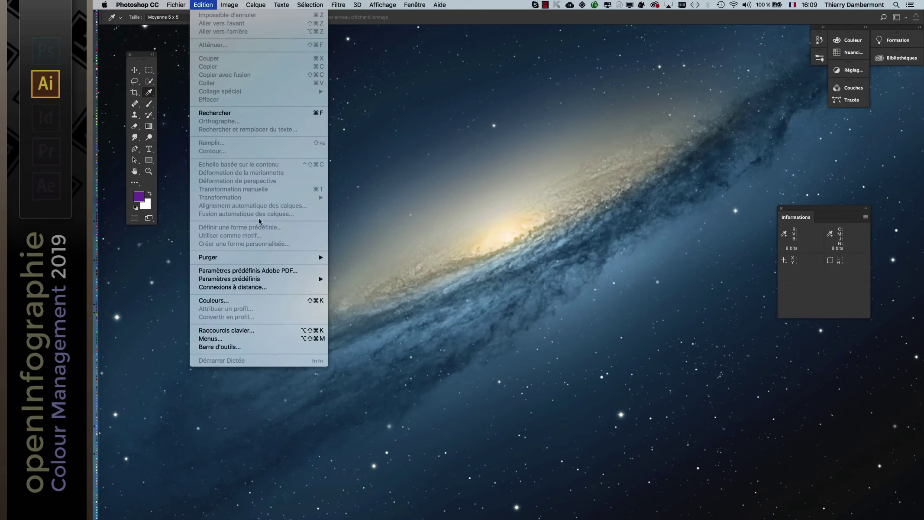
click(243, 301)
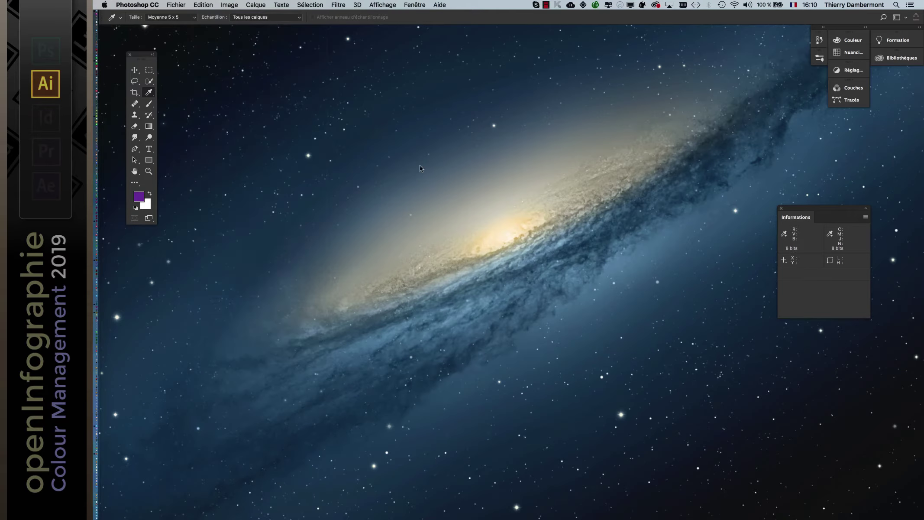
mouse_move(502, 263)
key(alt)
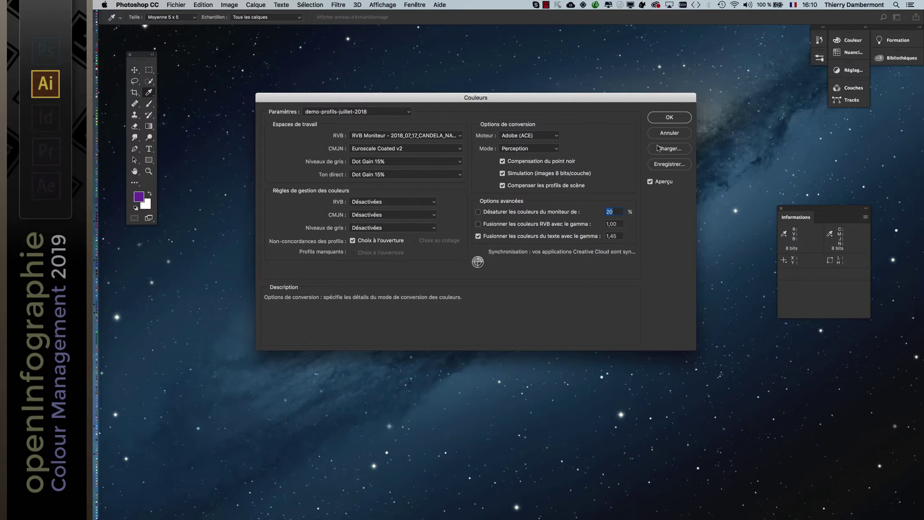
click(669, 133)
Step: Return to Illustrator and review the RGB and CMYK working spaces, colour management policies and profile mismatch options
key(super+Tab)
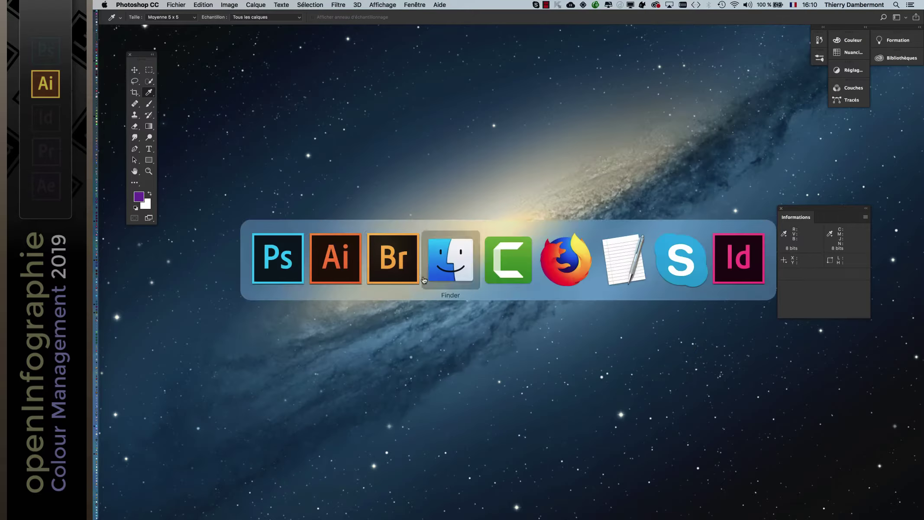
click(189, 5)
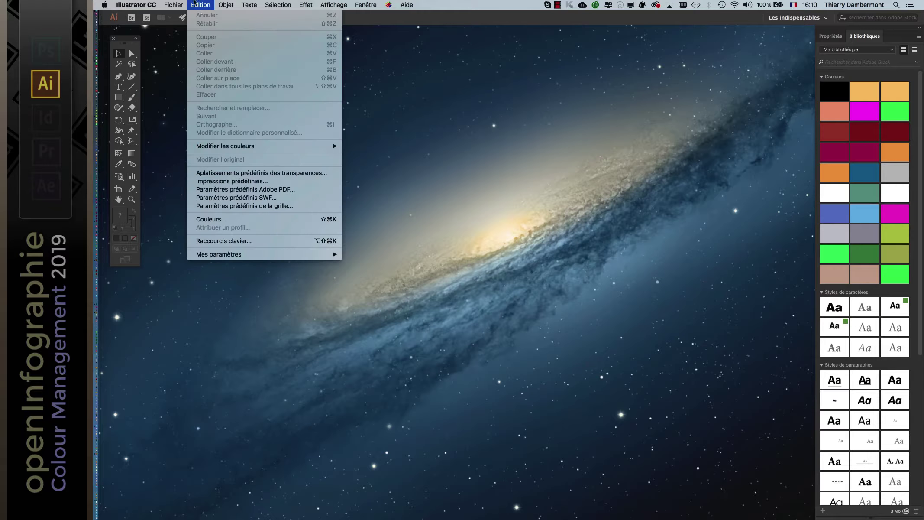
click(260, 219)
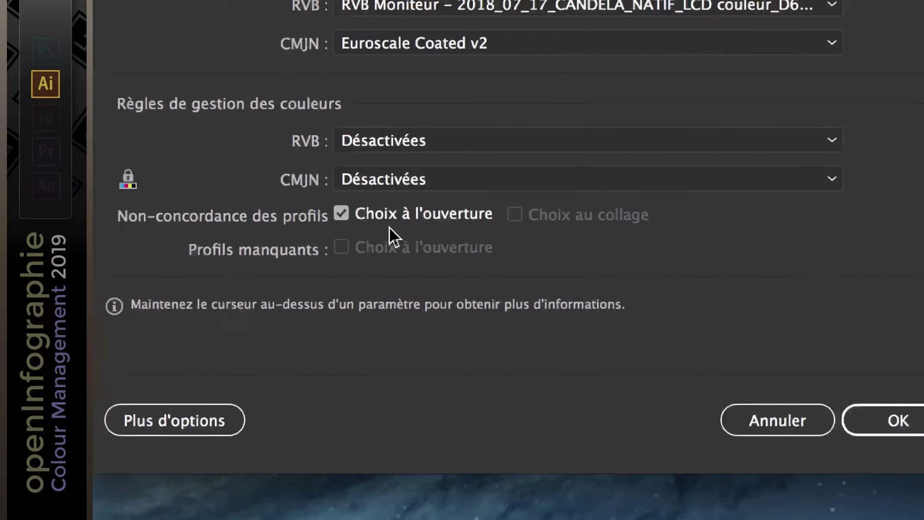
mouse_move(430, 222)
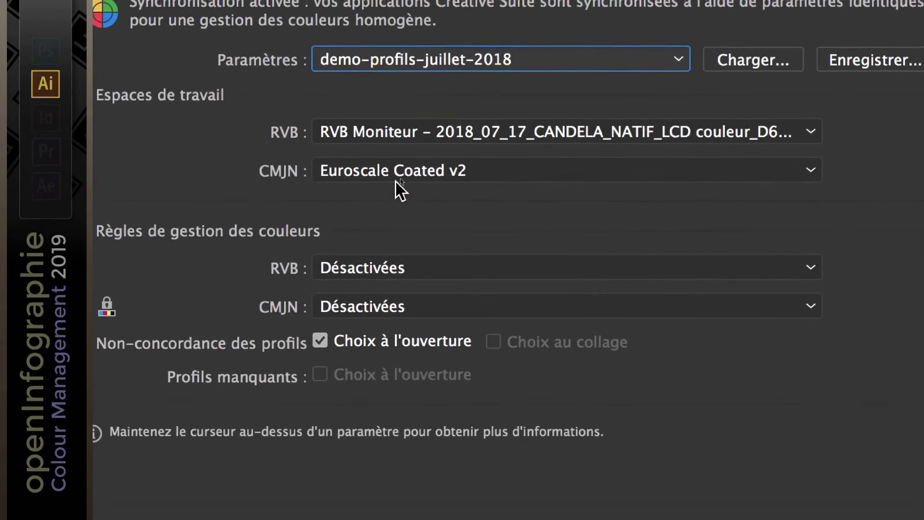
mouse_move(395, 374)
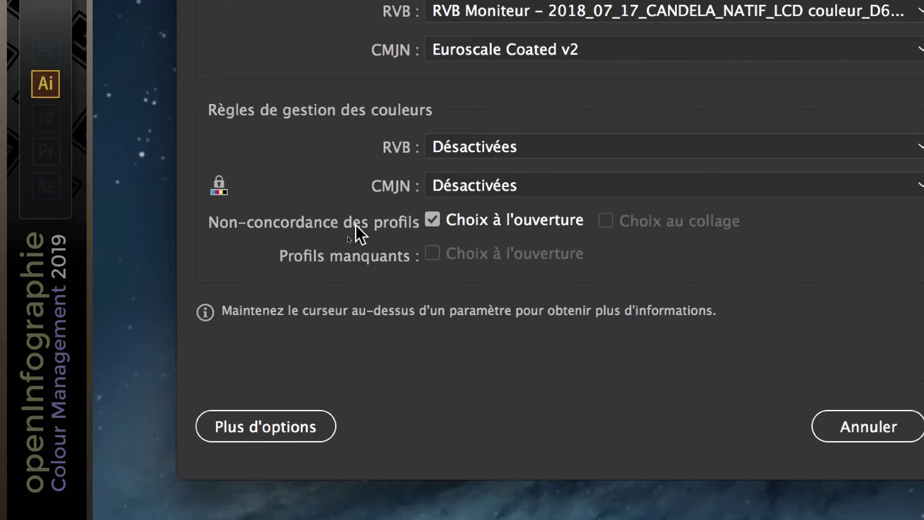
mouse_move(484, 224)
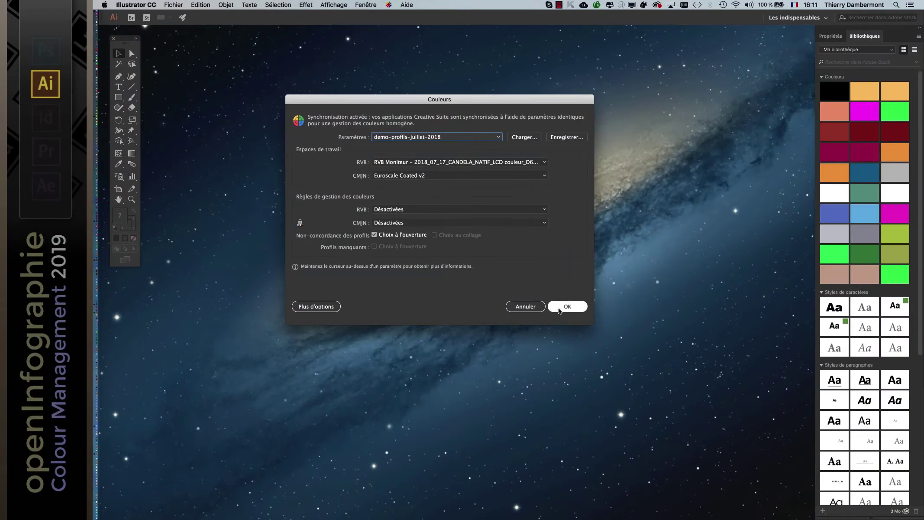
click(565, 308)
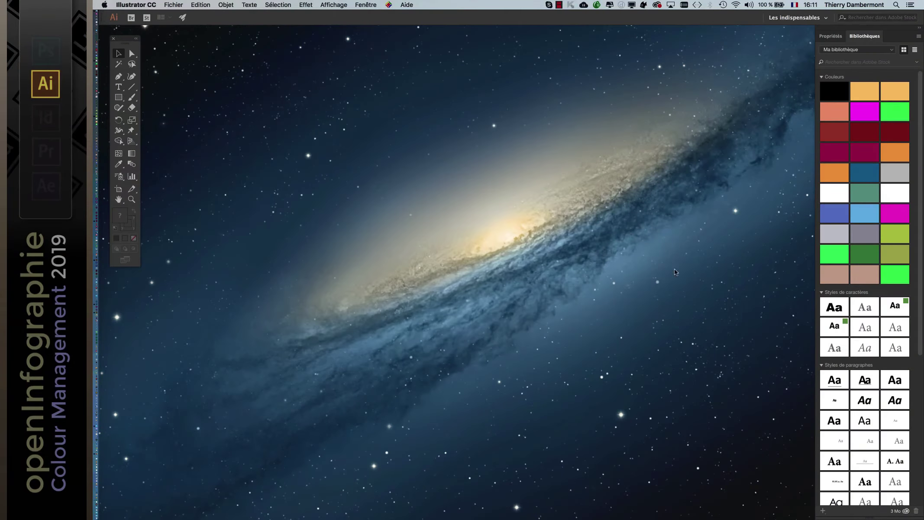
Step: Start a new document from the print presets and show its advanced options
click(180, 5)
click(626, 230)
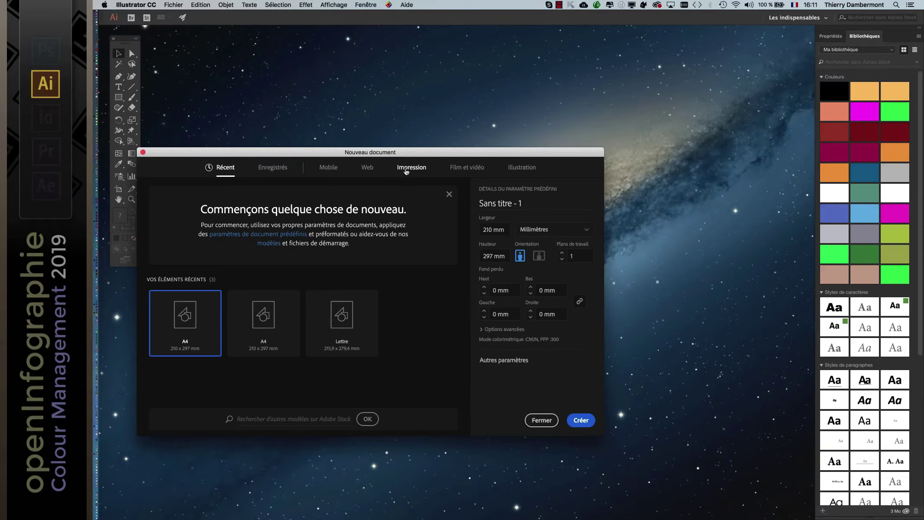
click(406, 171)
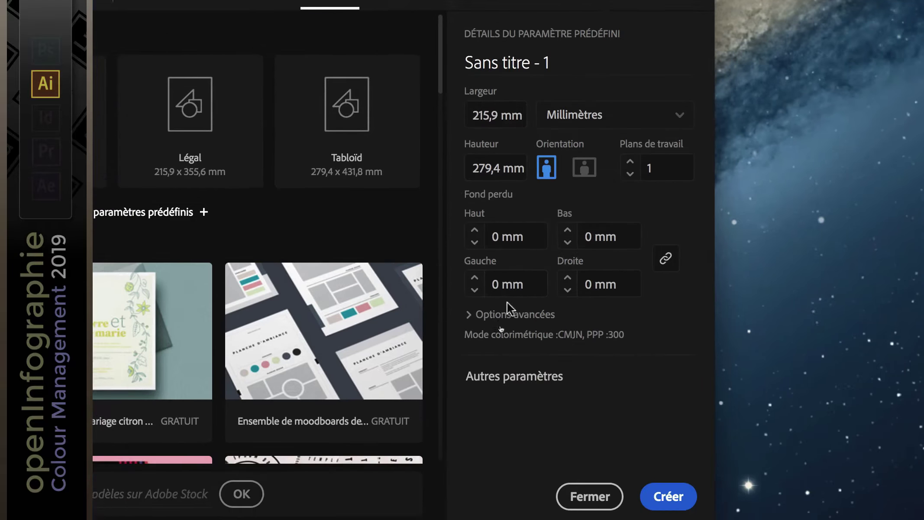
click(498, 300)
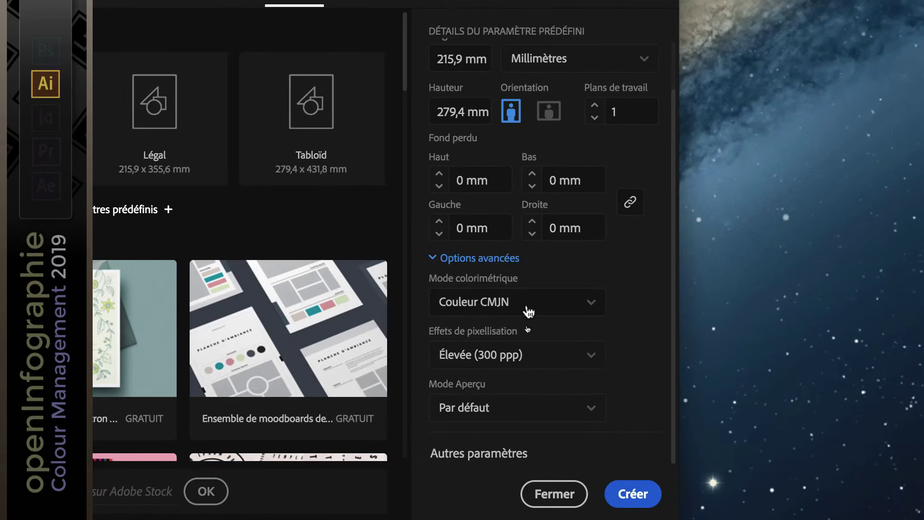
Step: Try the RGB colour mode on the Letter print preset and examine the mode summary and warning
click(557, 306)
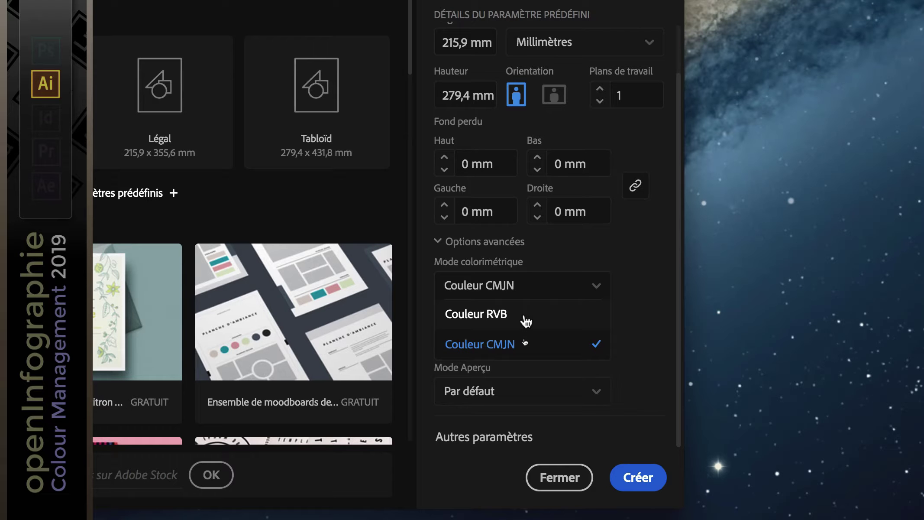
click(525, 318)
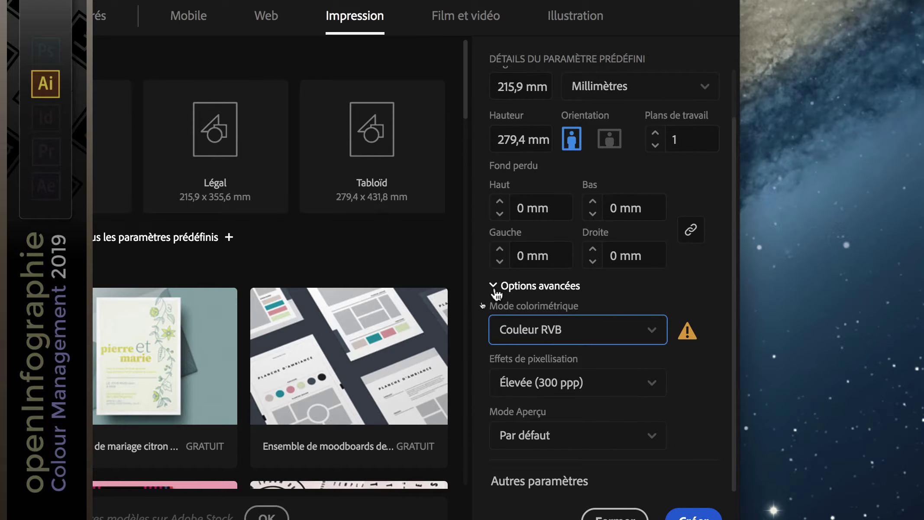
click(496, 289)
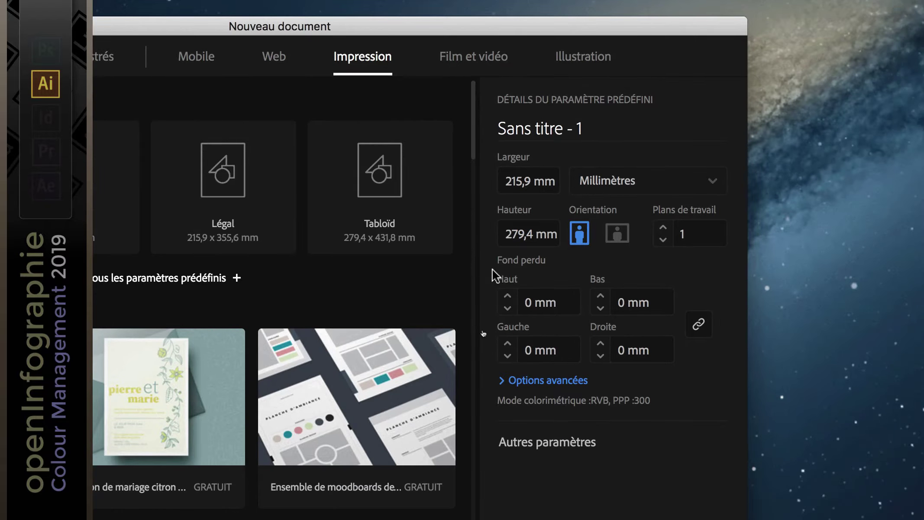
click(520, 380)
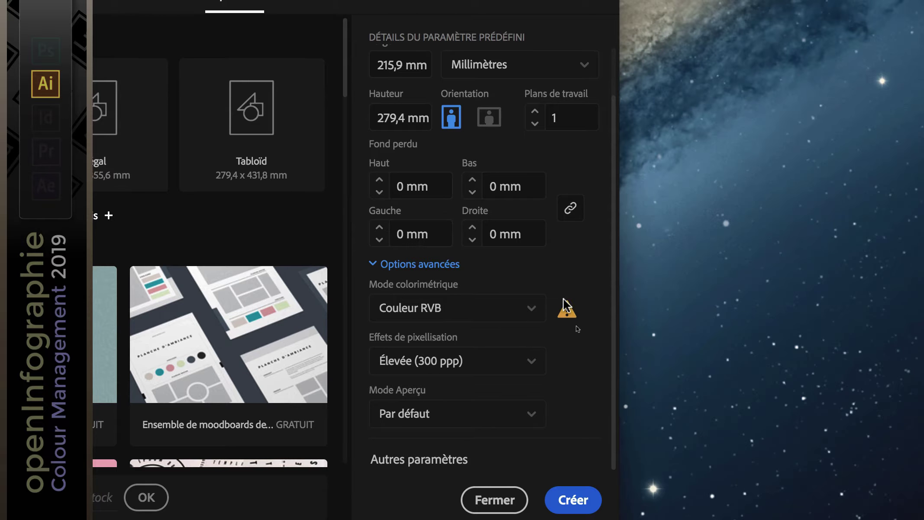
mouse_move(565, 306)
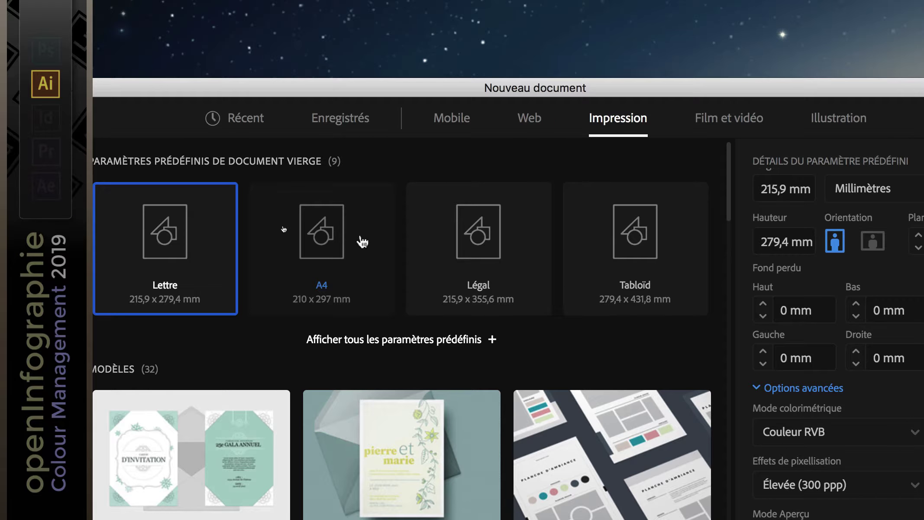
Step: Choose the A4 print preset, set its colour mode to RGB and create the document
click(363, 241)
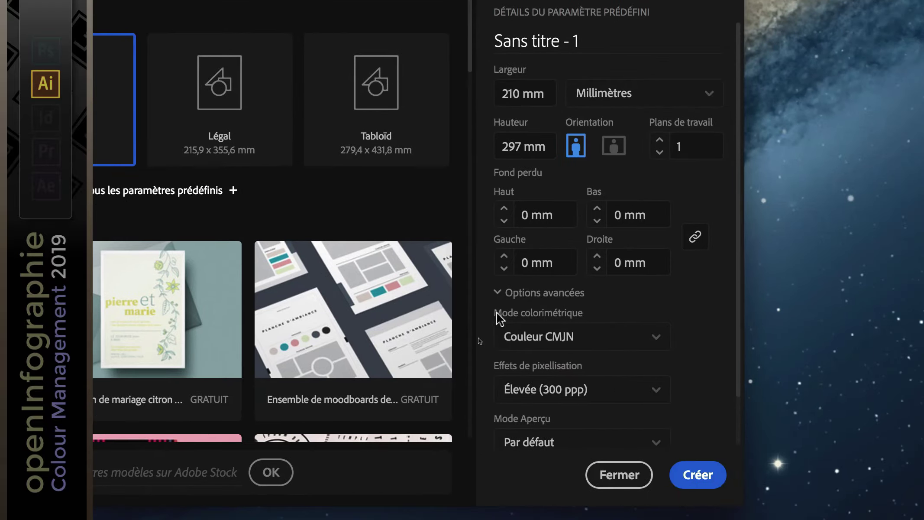
click(499, 338)
click(531, 364)
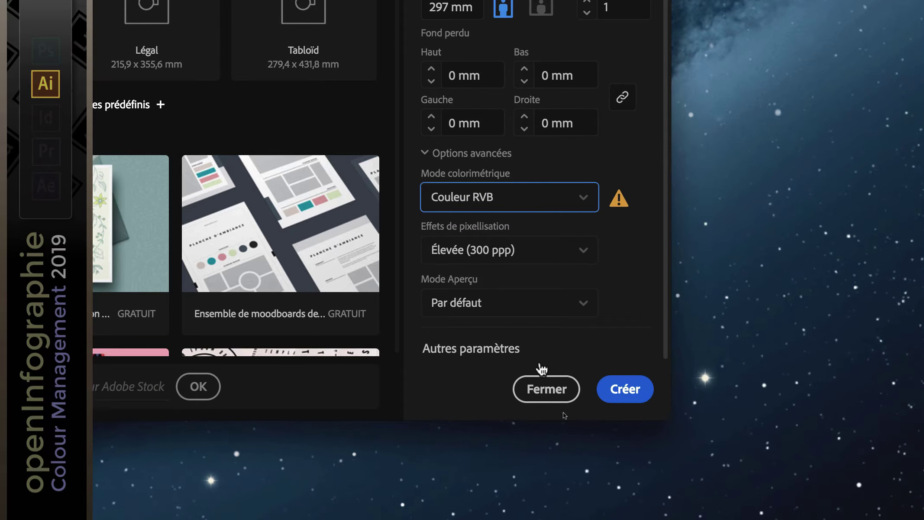
click(549, 380)
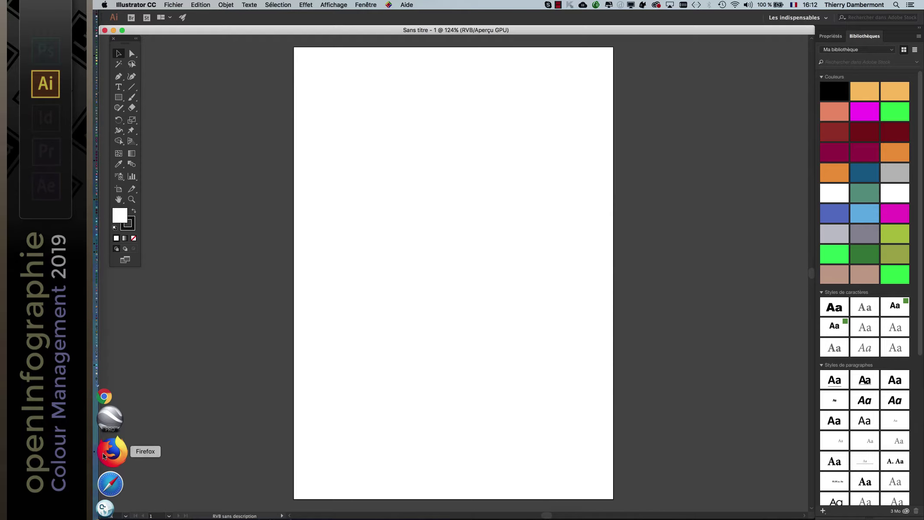
Step: Switch to Firefox, open the InDesignSecrets article on importing RGB images, and read how to convert to CMYK when exporting a PDF
click(104, 454)
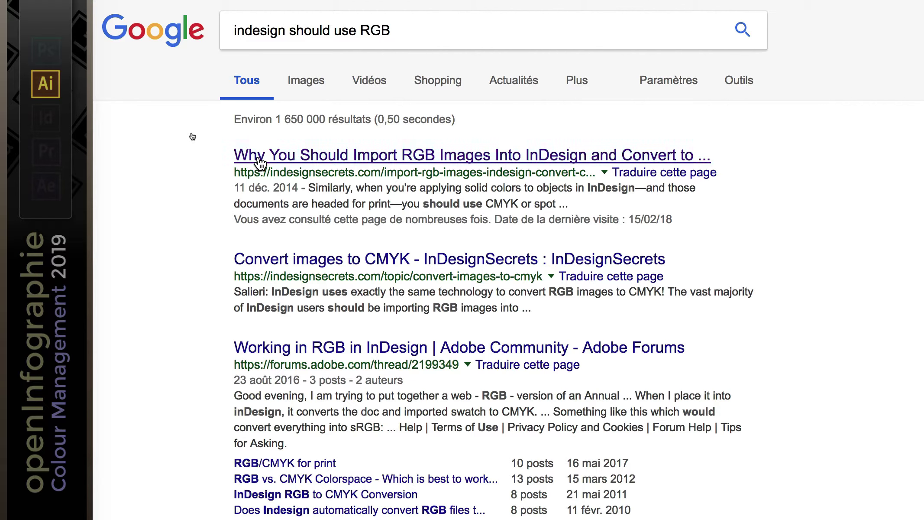
click(260, 160)
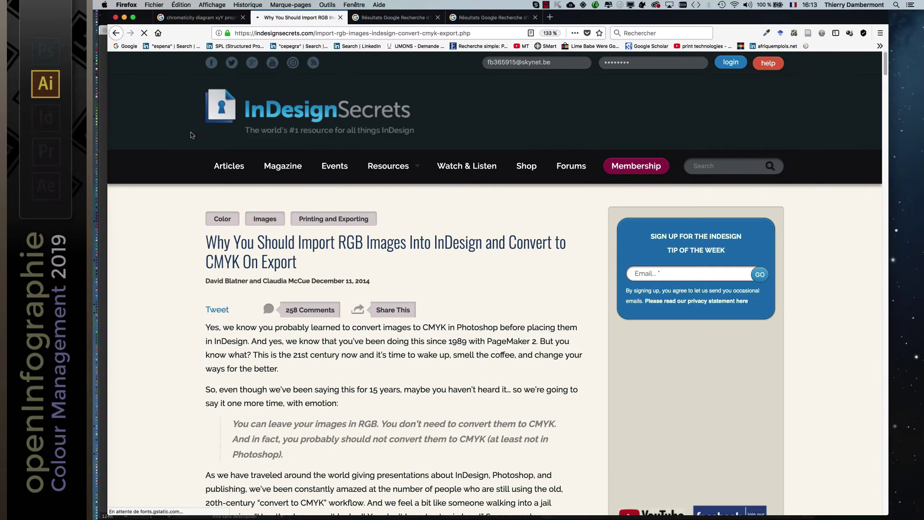
scroll(204, 154, down, 3)
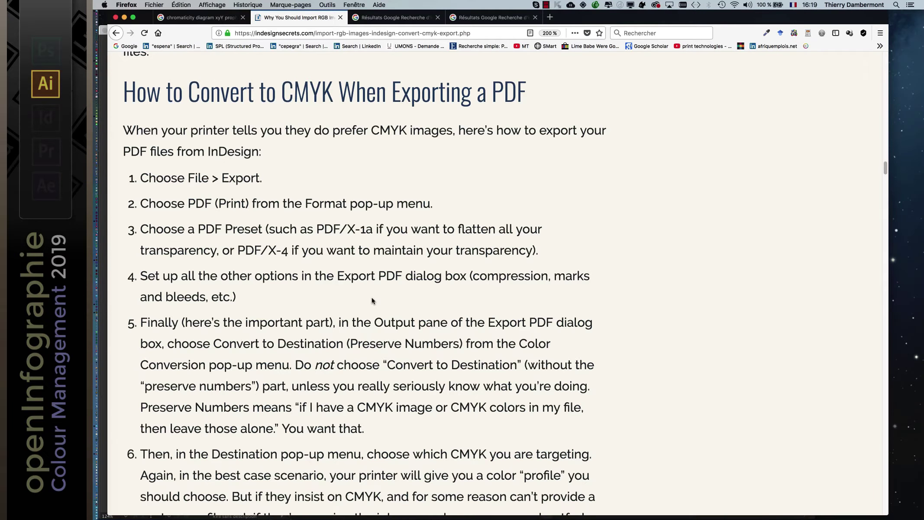
scroll(471, 324, down, 10)
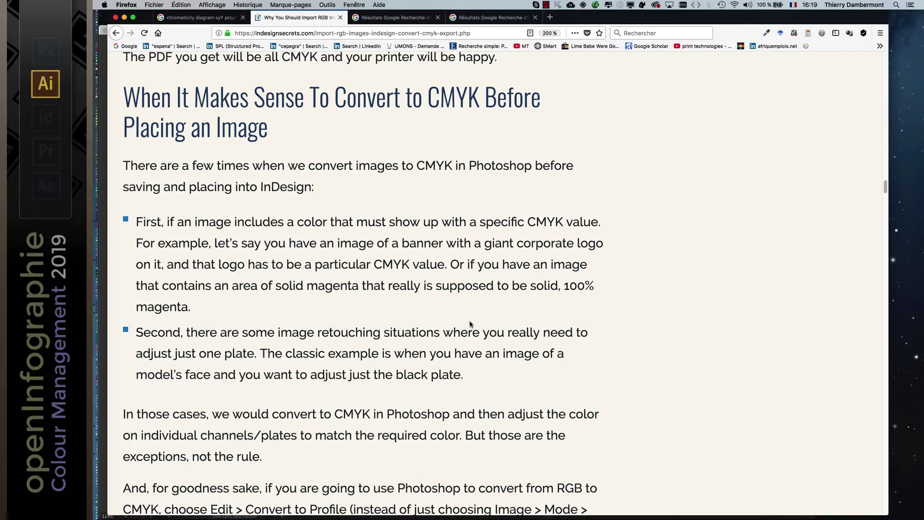
Step: Read the section on converting to CMYK before placing an image, highlighting the second case about adjusting a single plate
scroll(471, 324, down, 1)
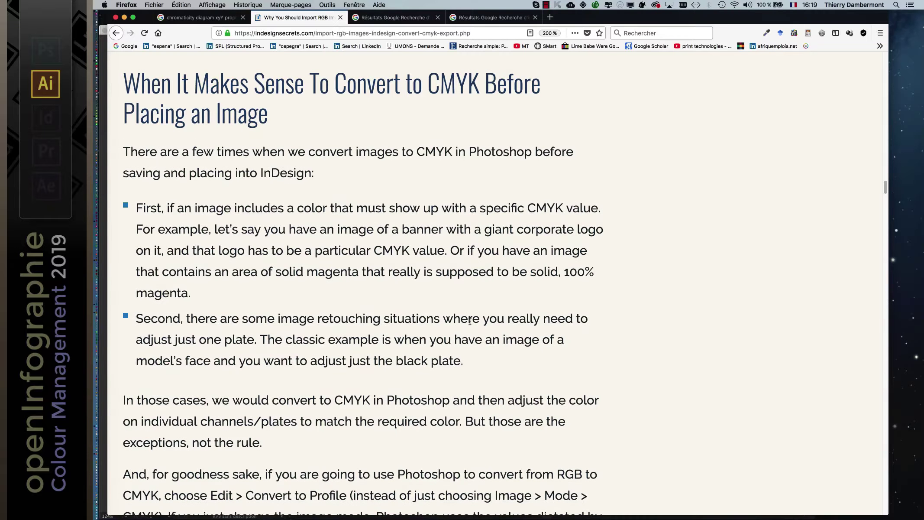
scroll(470, 321, down, 1)
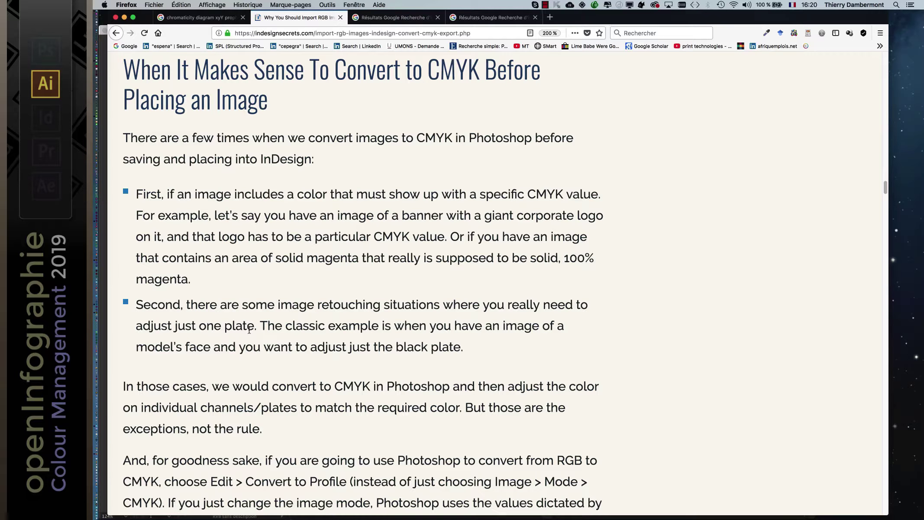
drag(256, 330, 469, 352)
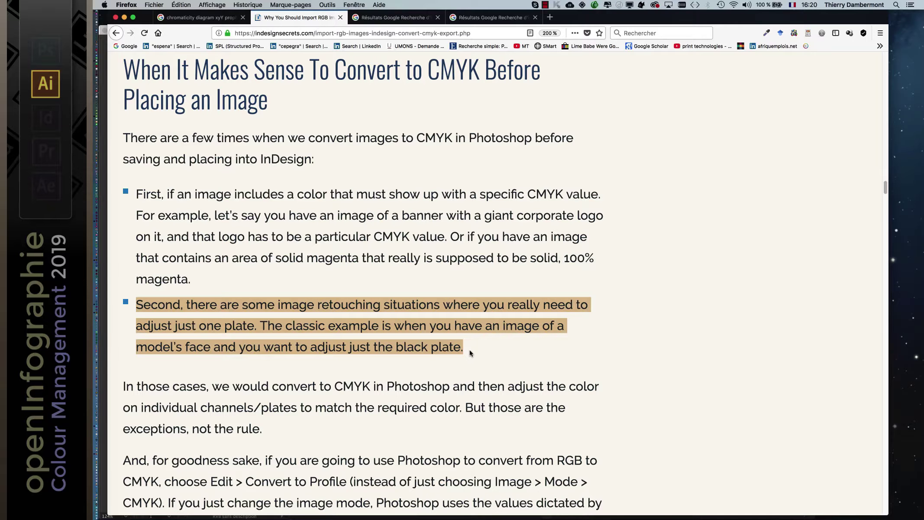
scroll(471, 353, down, 3)
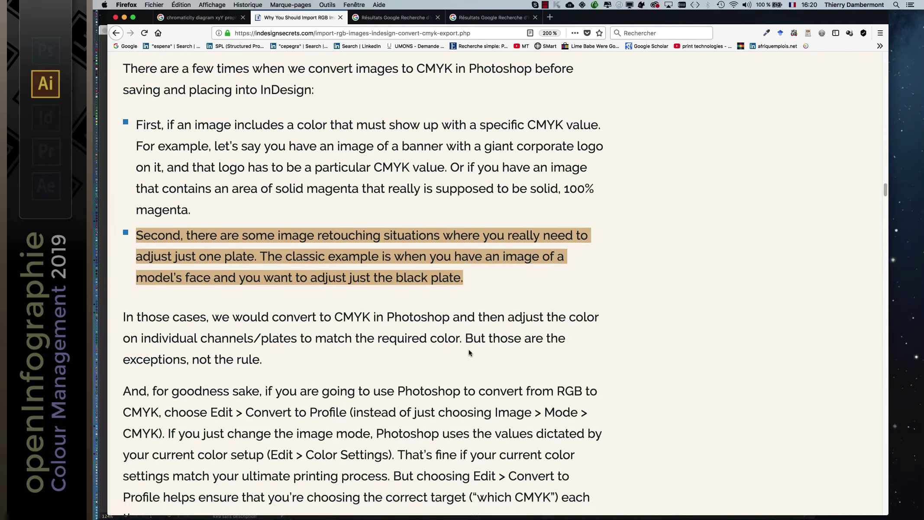
scroll(471, 353, up, 2)
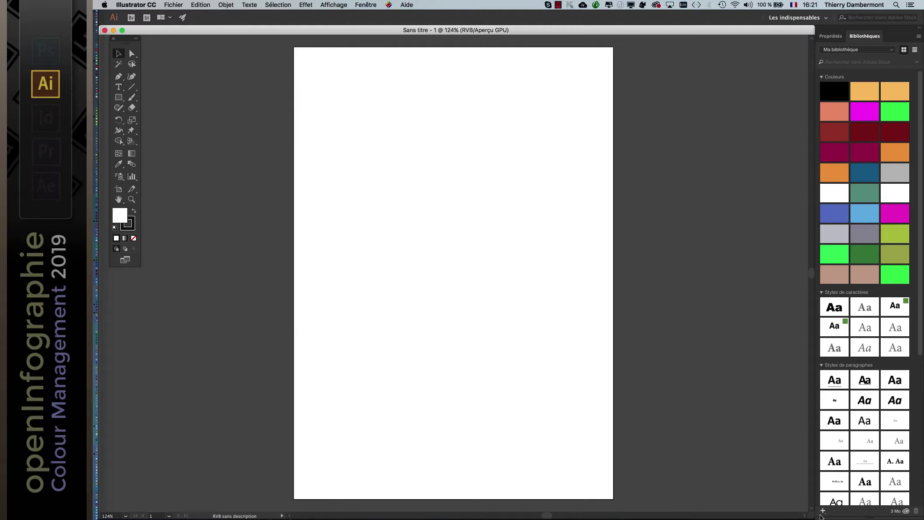
Step: Return to Illustrator, shrink the document window slightly and review the working spaces and management policies in the colour settings
drag(808, 515, 788, 498)
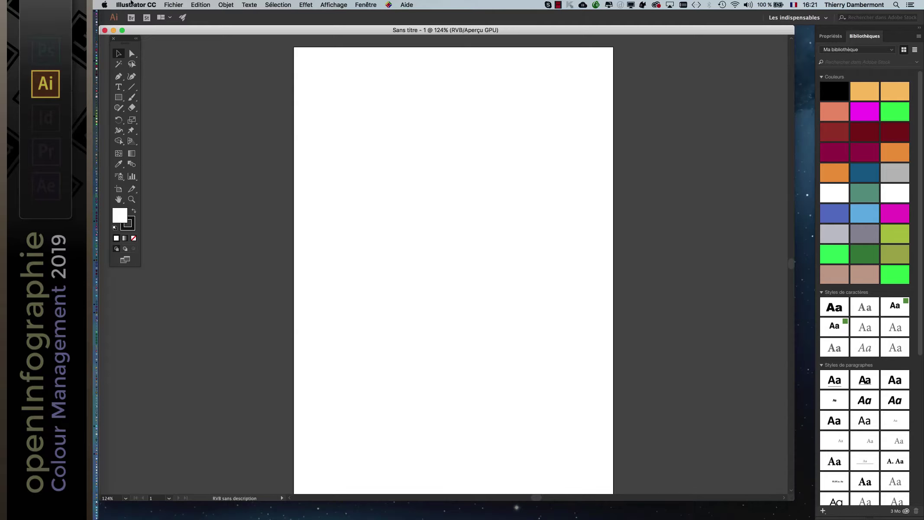
click(200, 4)
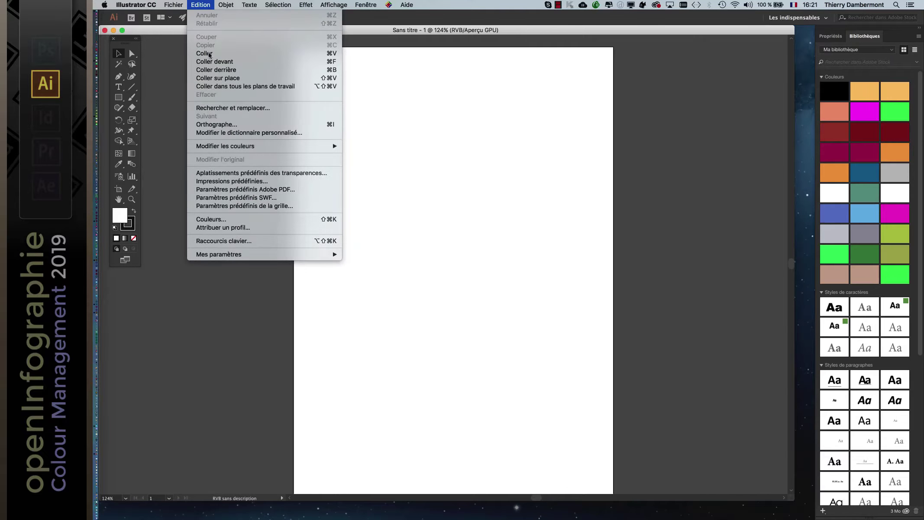
click(238, 219)
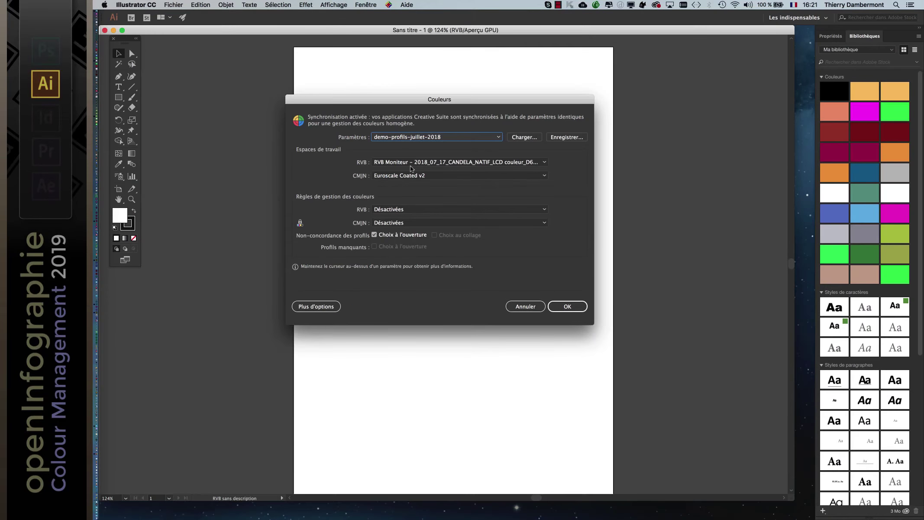
click(647, 447)
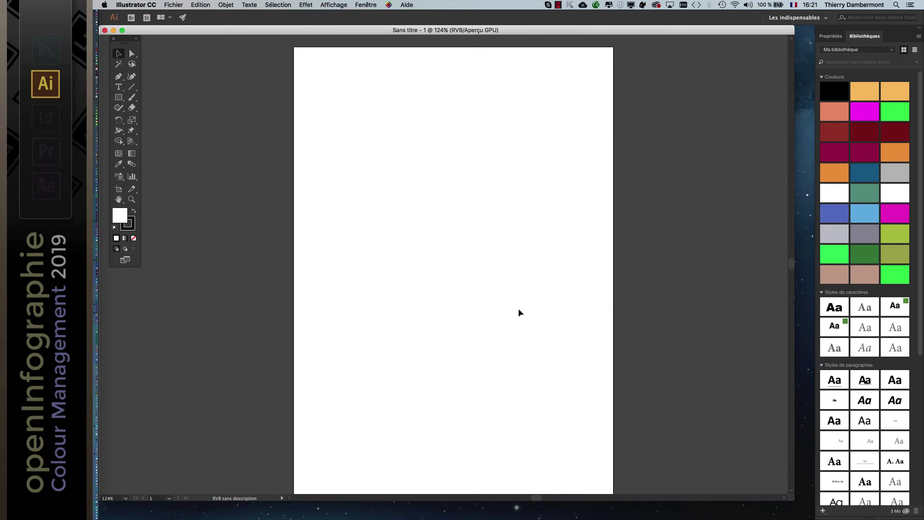
Step: Examine the document window's status bar display options, shortening the window to reveal them and enlarging it again
click(282, 498)
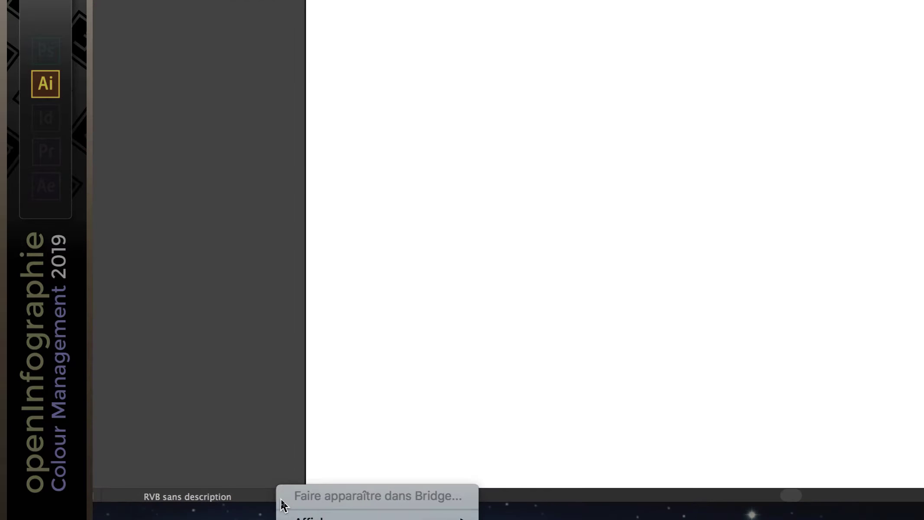
mouse_move(288, 514)
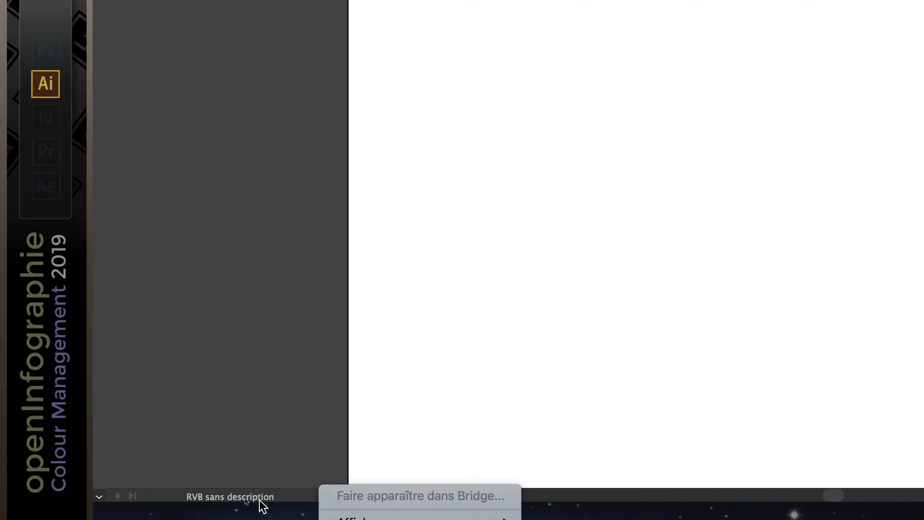
click(254, 501)
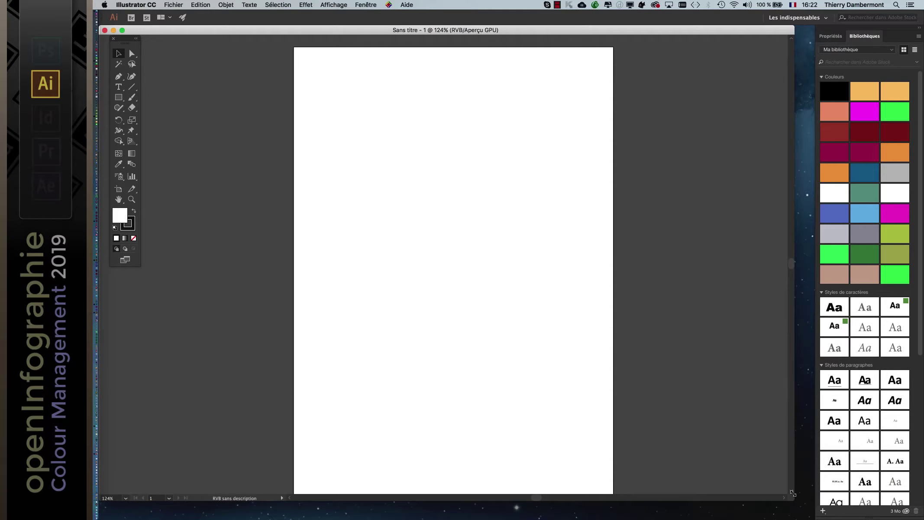
drag(795, 502, 800, 398)
click(282, 396)
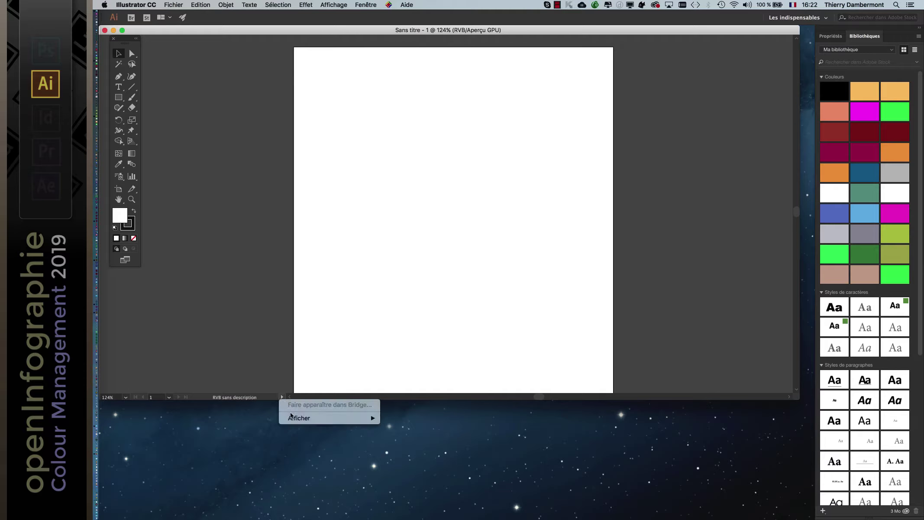
mouse_move(314, 418)
click(416, 456)
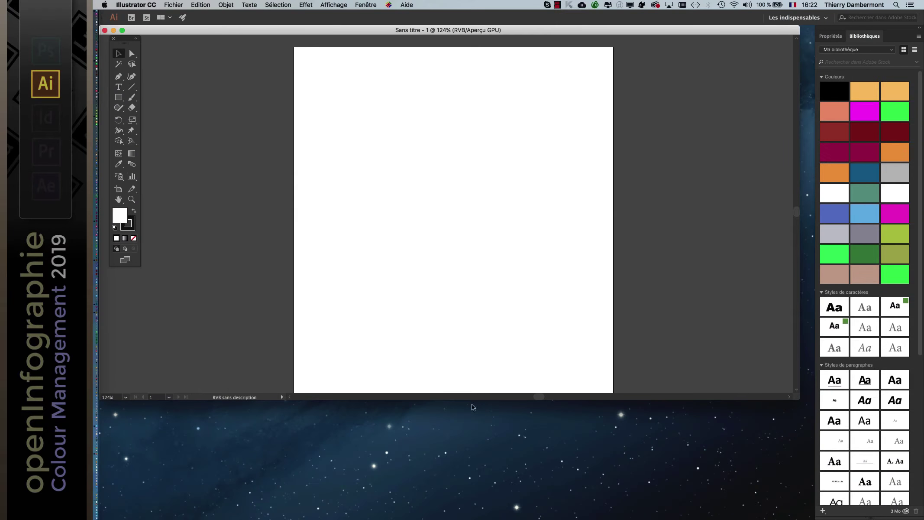
drag(797, 401, 805, 479)
Step: Draw a tall rectangle near the artboard's upper-left corner and fill it with a brown swatch
click(118, 97)
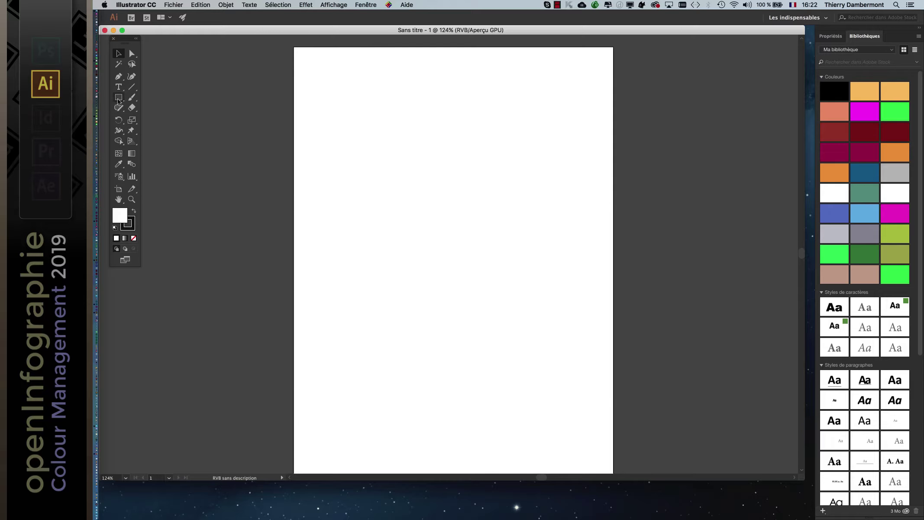
drag(316, 71, 421, 240)
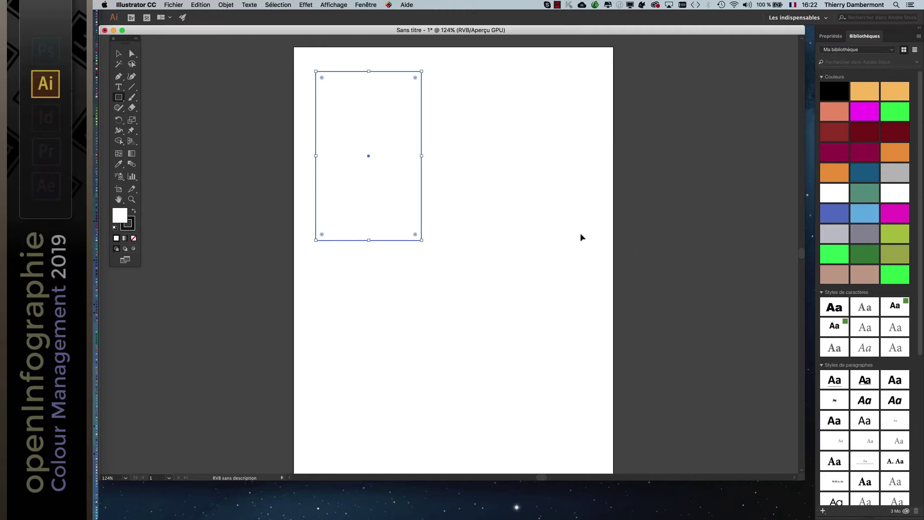
click(378, 4)
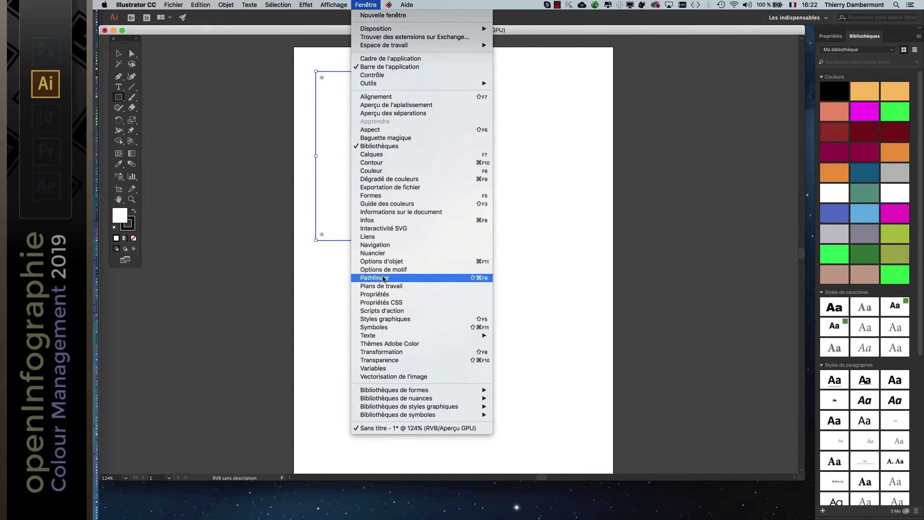
click(383, 253)
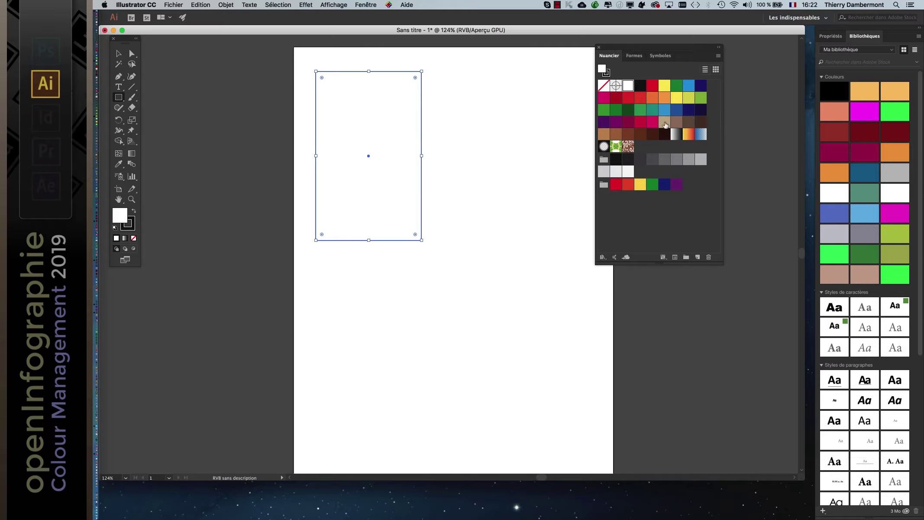
click(677, 122)
Step: Draw a second tall rectangle overlapping the brown one, fill it light green, and draw a third overlapping it in the same green
drag(393, 132, 506, 339)
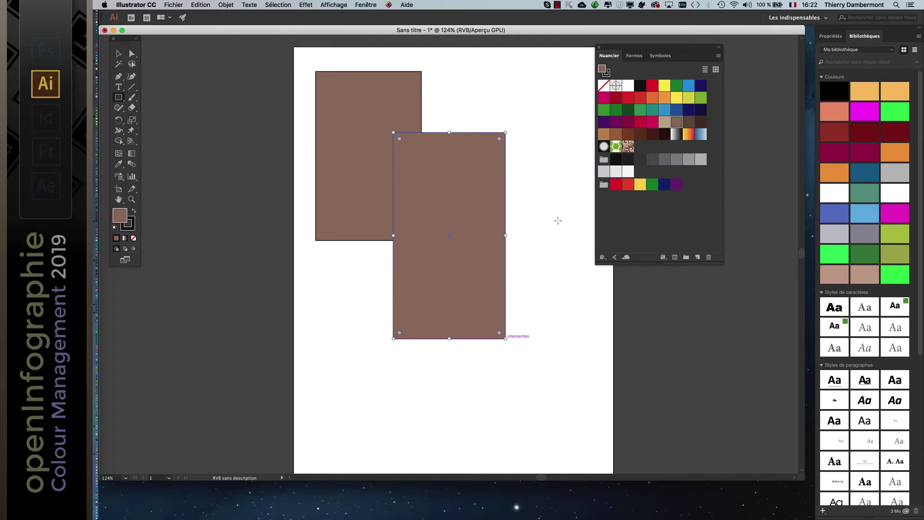
click(701, 98)
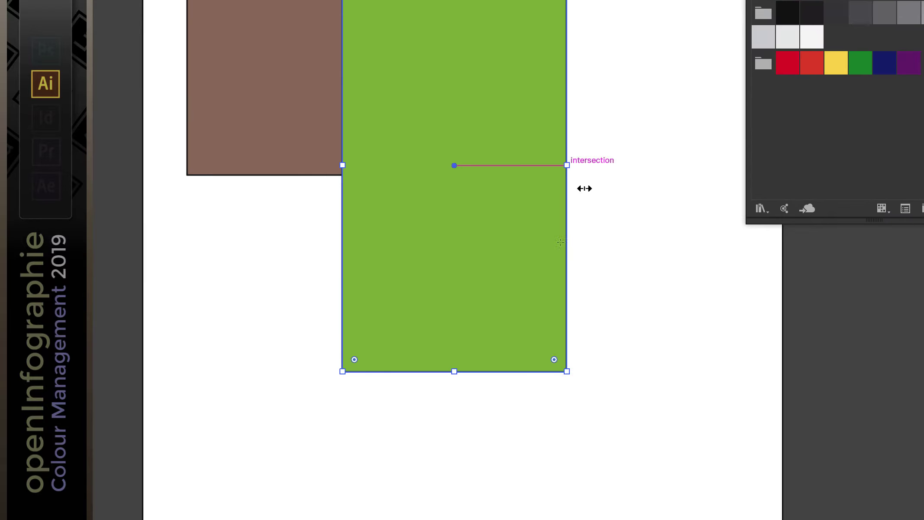
key(m)
mouse_move(696, 159)
mouse_down()
mouse_move(522, 490)
mouse_move(480, 517)
mouse_up()
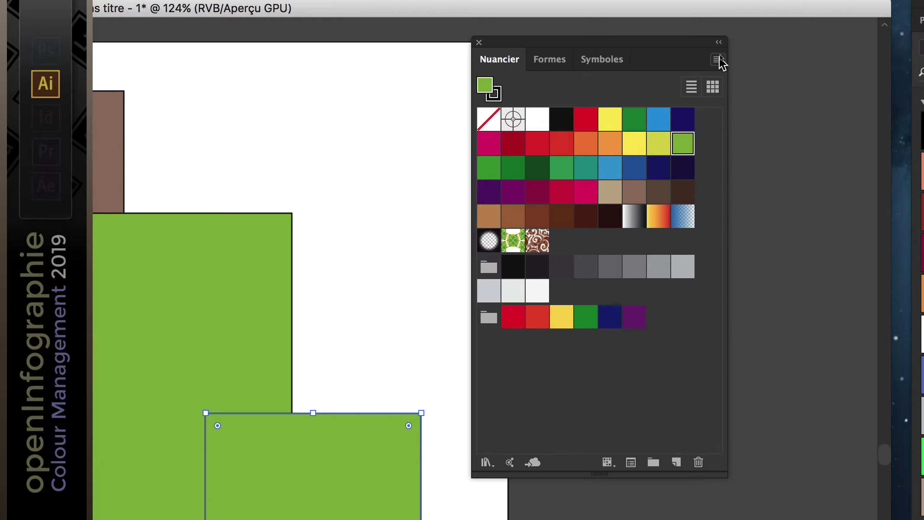
Step: Fill the front rectangle with a new global process swatch of R=255, V=23, B=255, added to the library, and move the swatches off the artboard
click(719, 61)
click(751, 60)
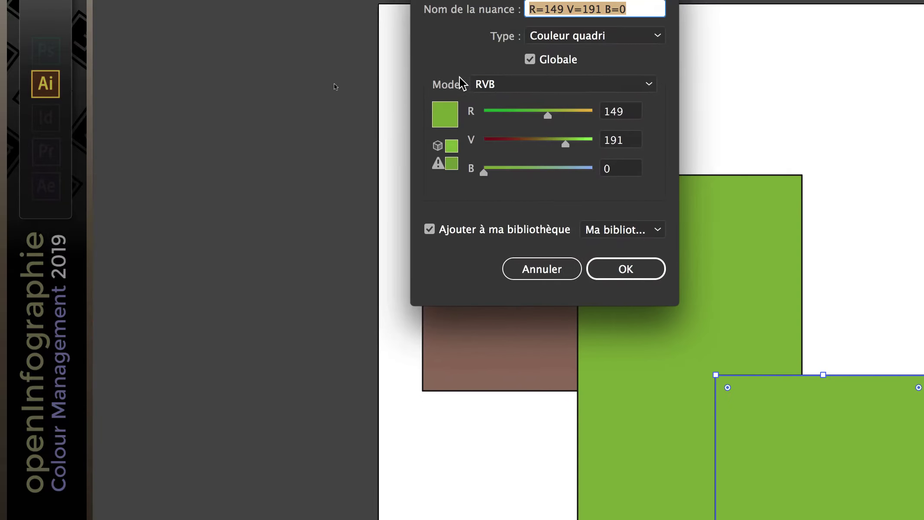
click(571, 171)
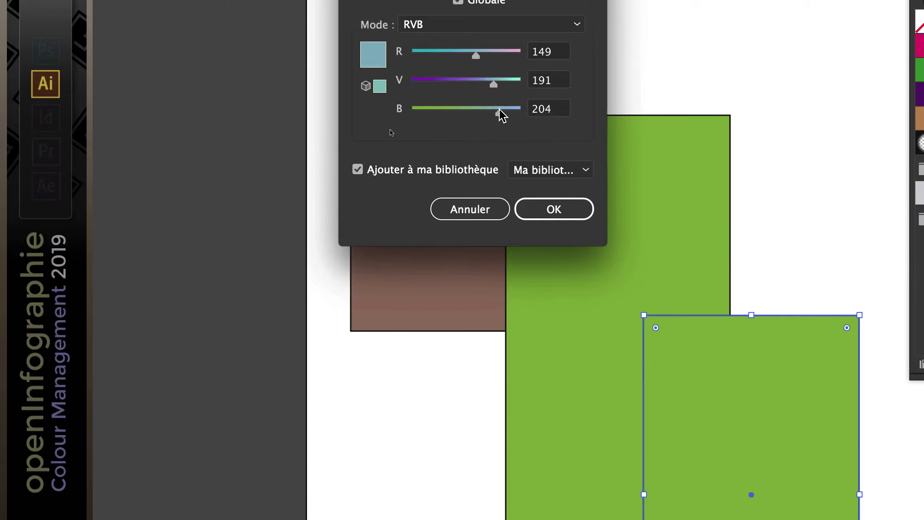
drag(501, 115, 526, 114)
drag(477, 55, 524, 55)
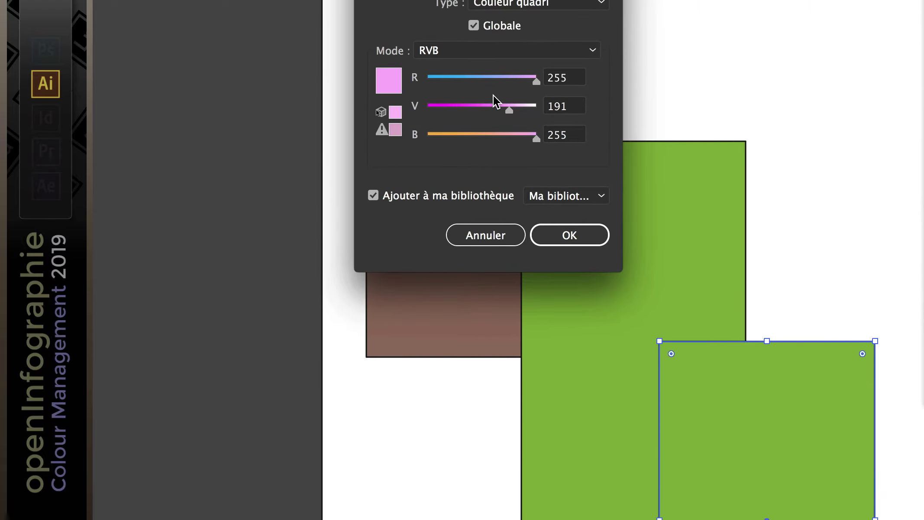
drag(494, 102, 437, 105)
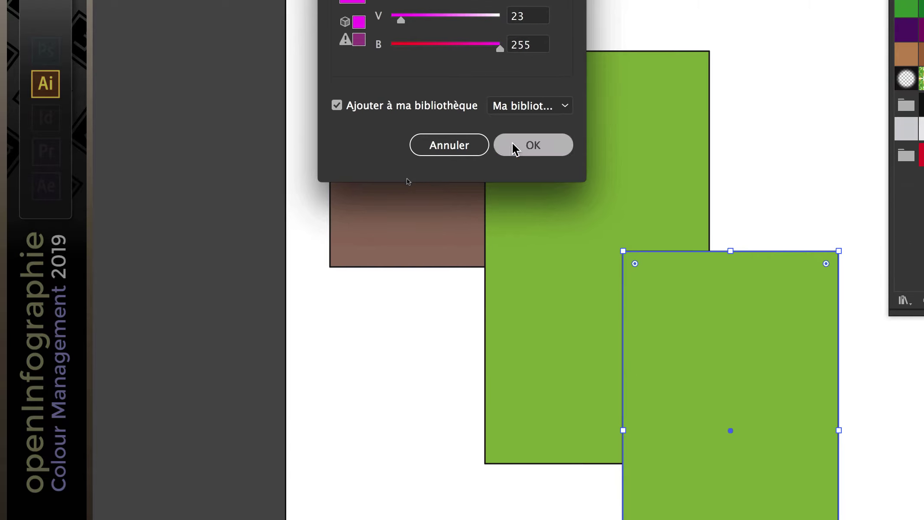
click(514, 147)
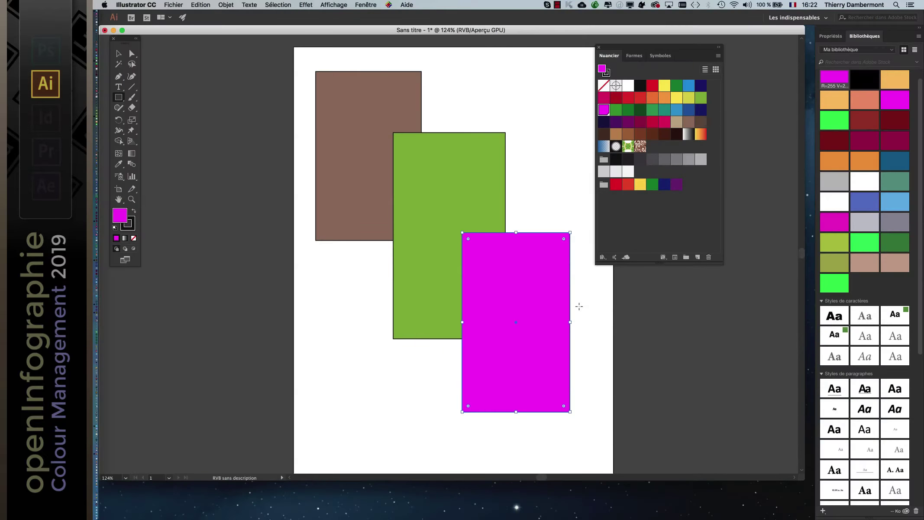
drag(610, 51, 669, 70)
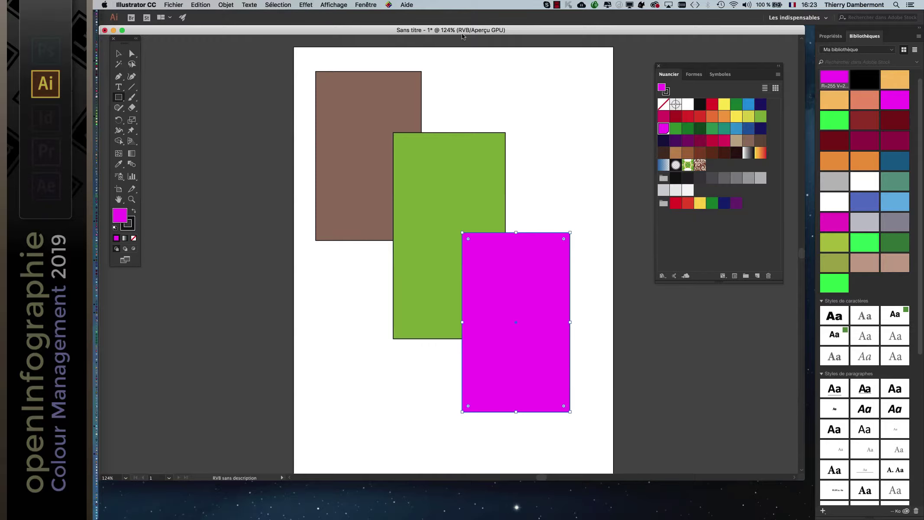
Step: Convert the document's colour mode to CMJN and switch it back to RVB
click(191, 3)
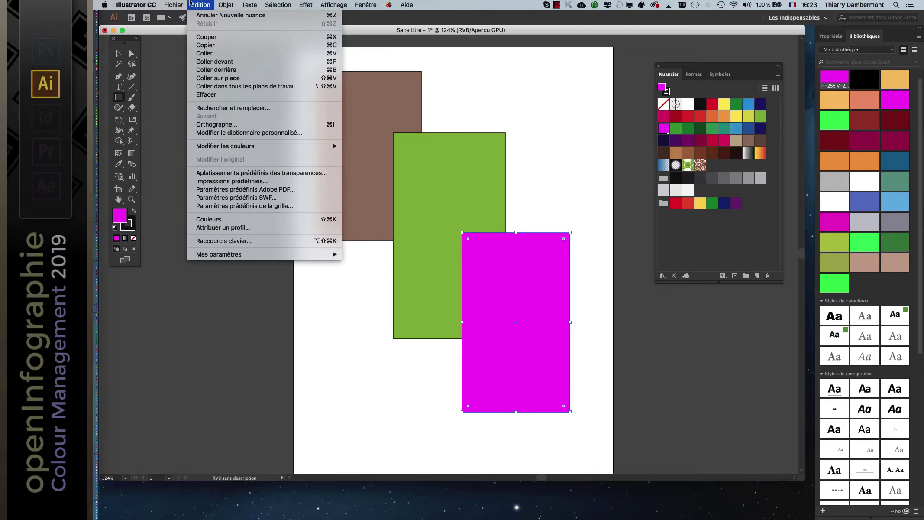
mouse_move(173, 5)
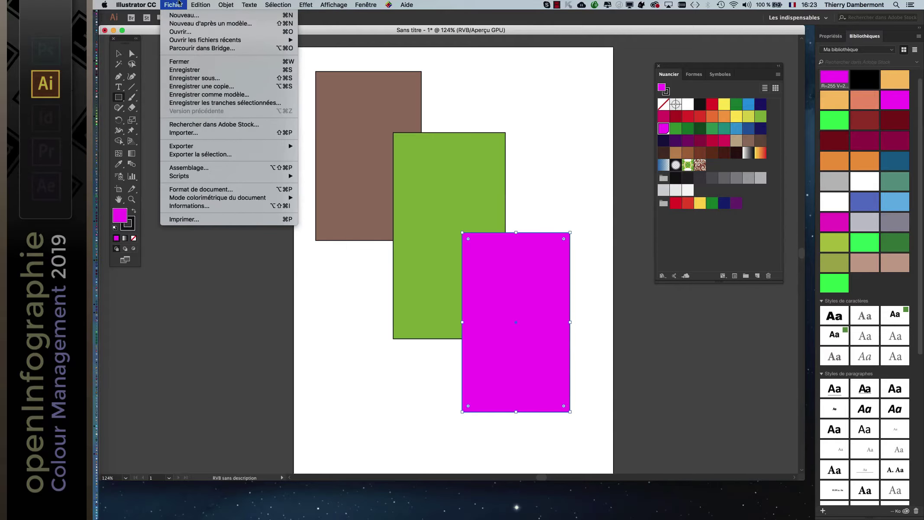
mouse_move(219, 200)
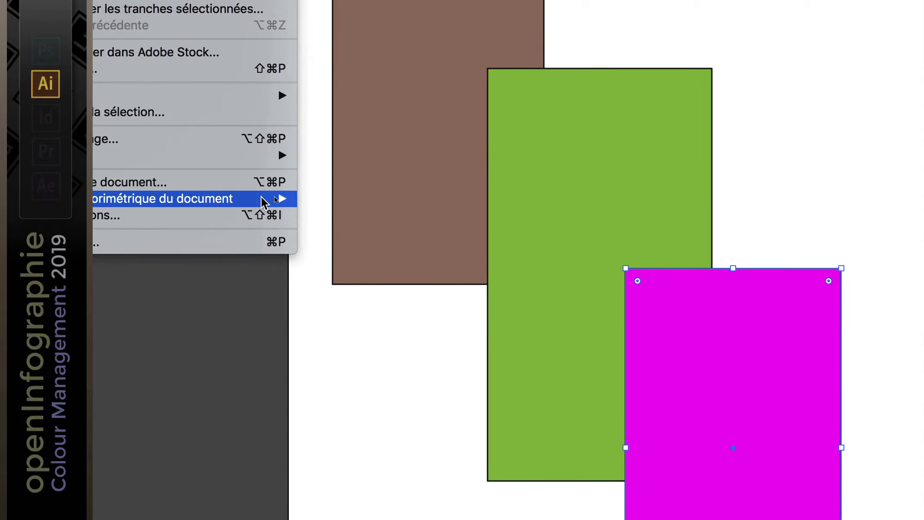
mouse_move(260, 197)
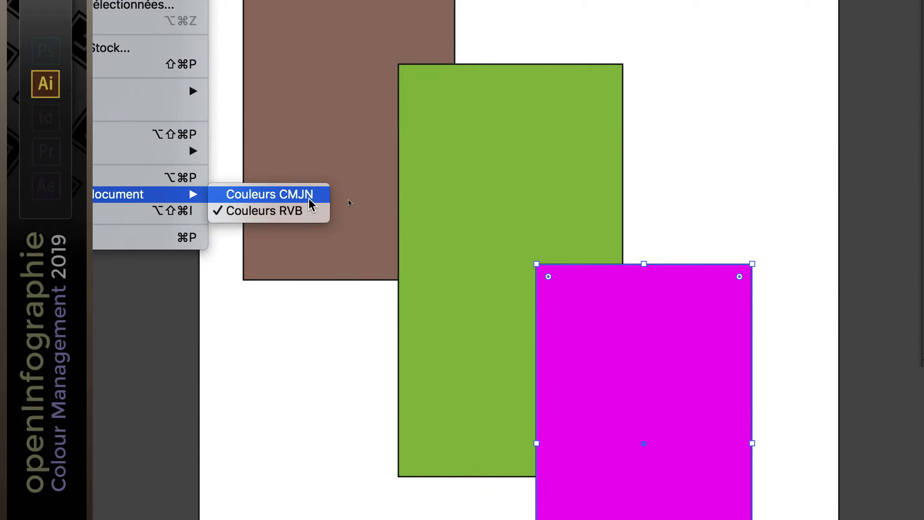
click(310, 200)
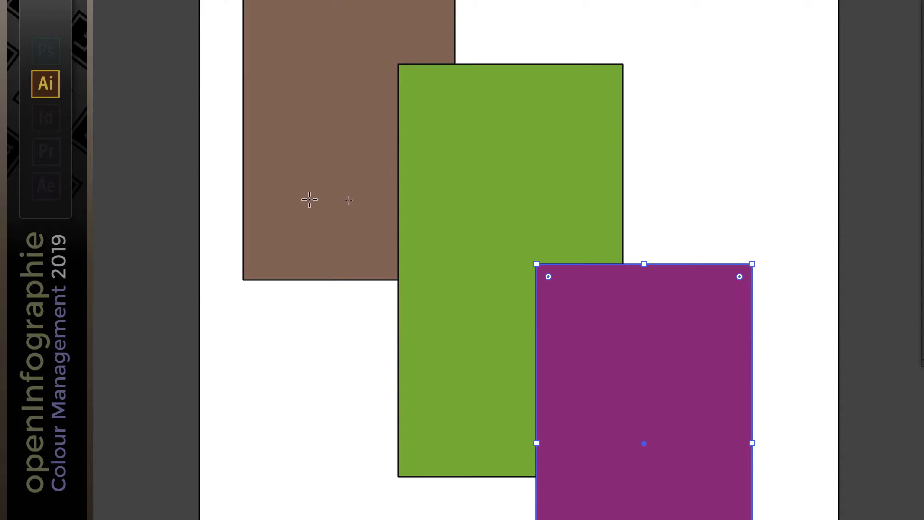
click(184, 6)
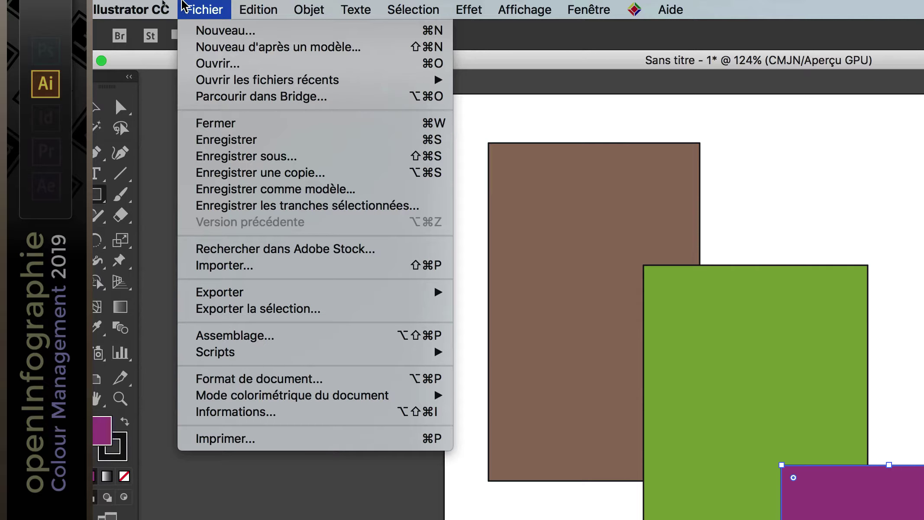
mouse_move(293, 395)
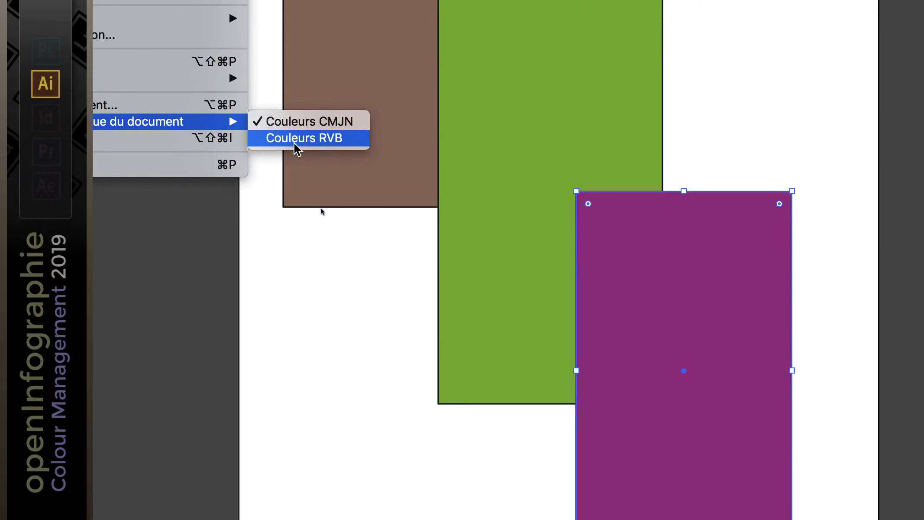
click(334, 151)
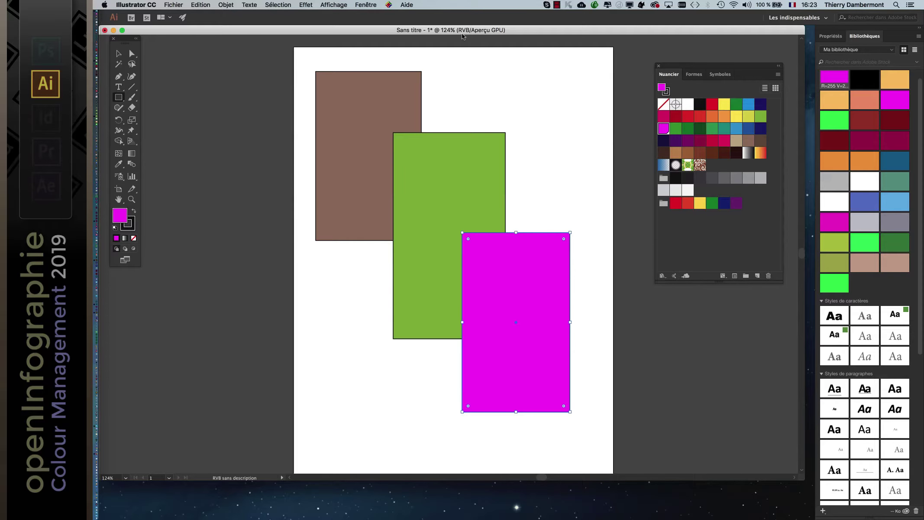
click(182, 4)
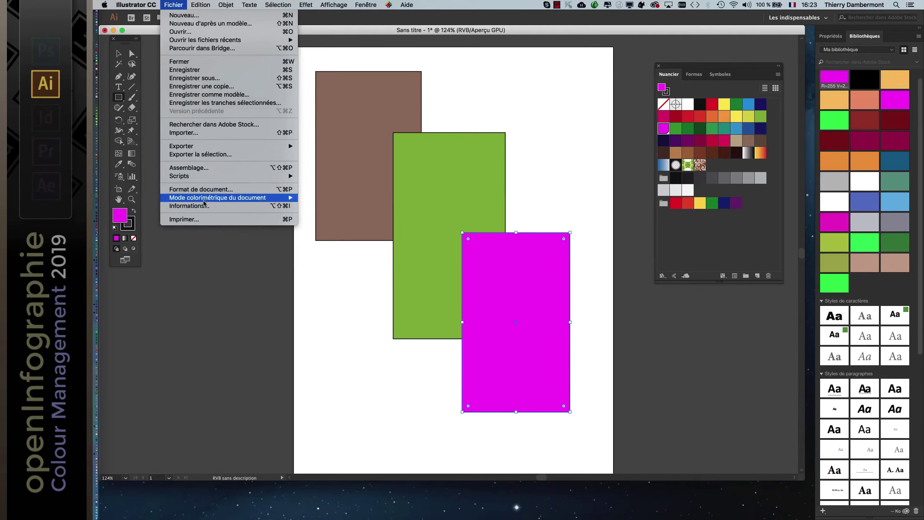
mouse_move(273, 202)
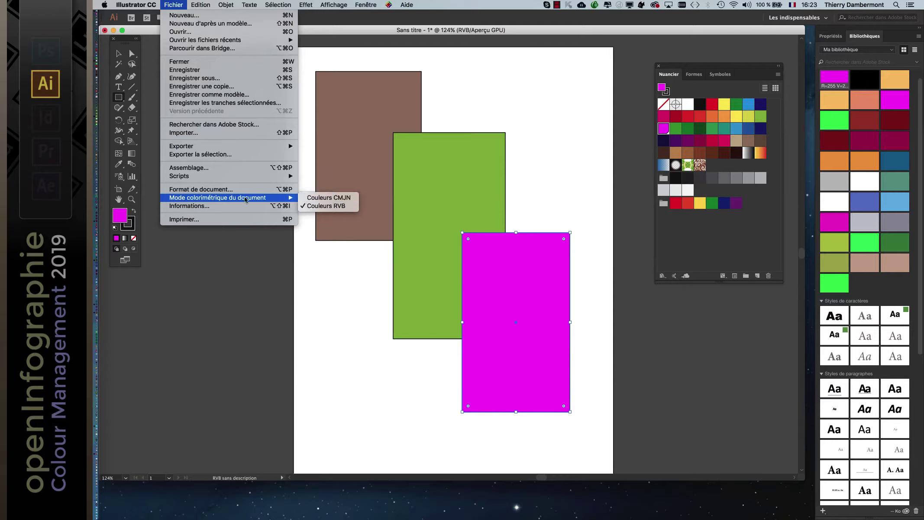
click(329, 33)
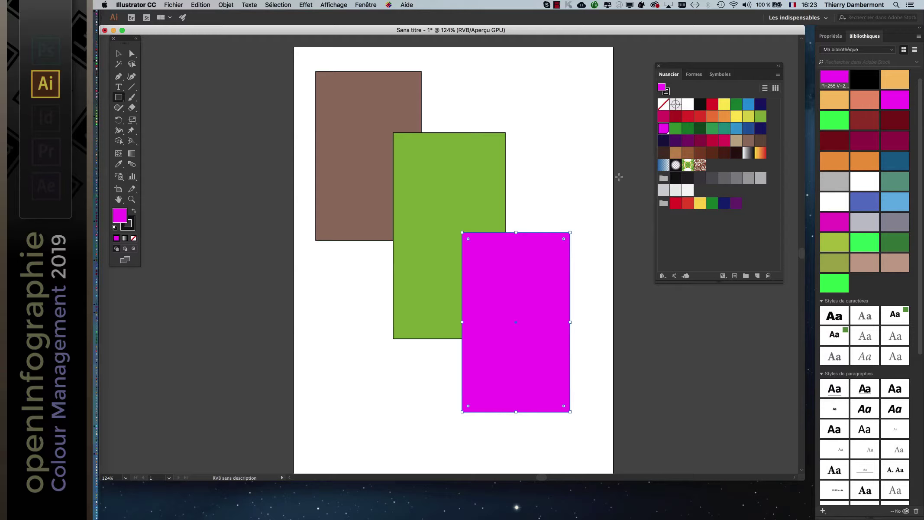
click(178, 5)
click(199, 84)
click(685, 323)
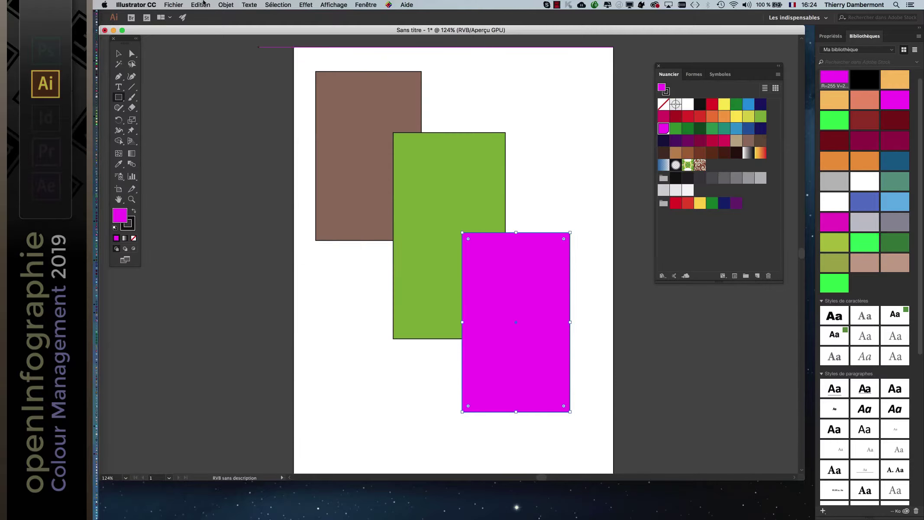
Step: Assign the RVB working space profile 2018_07_17_CANDELA_NATIF_LCD couleur_D65.icc to the document
click(201, 5)
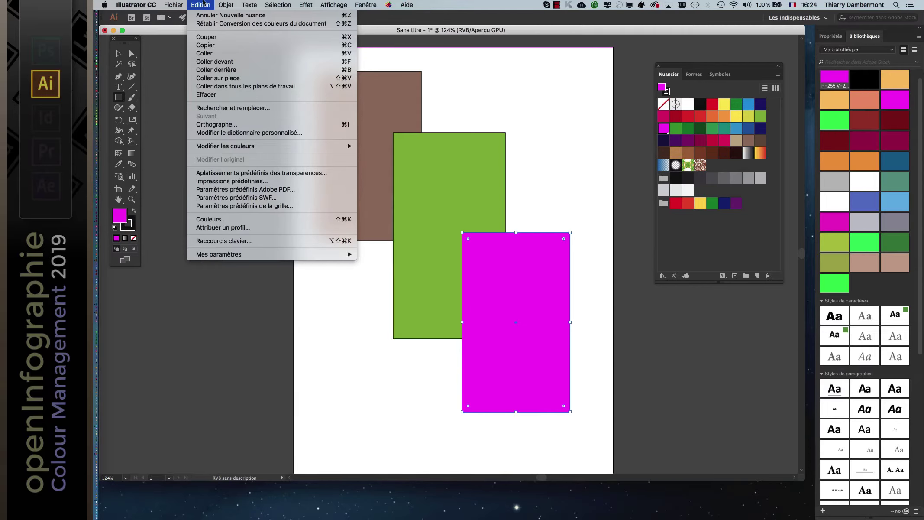
click(203, 5)
click(202, 5)
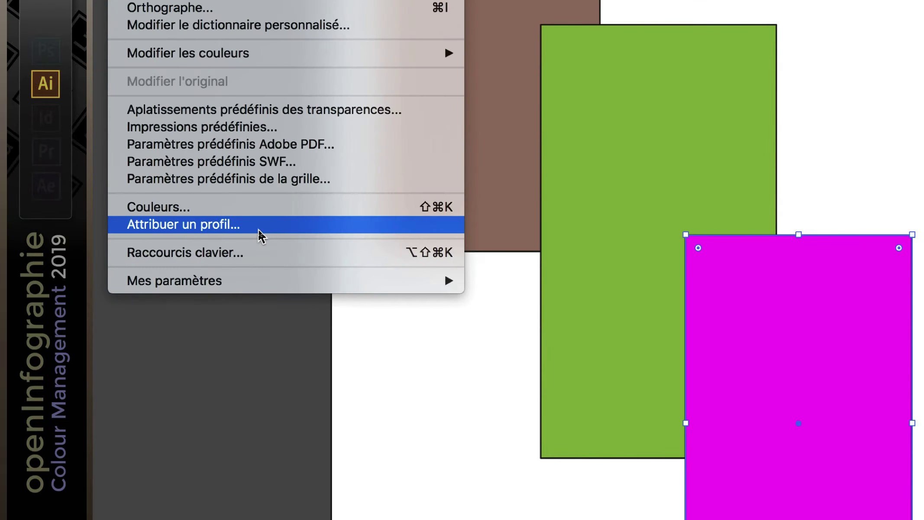
click(259, 225)
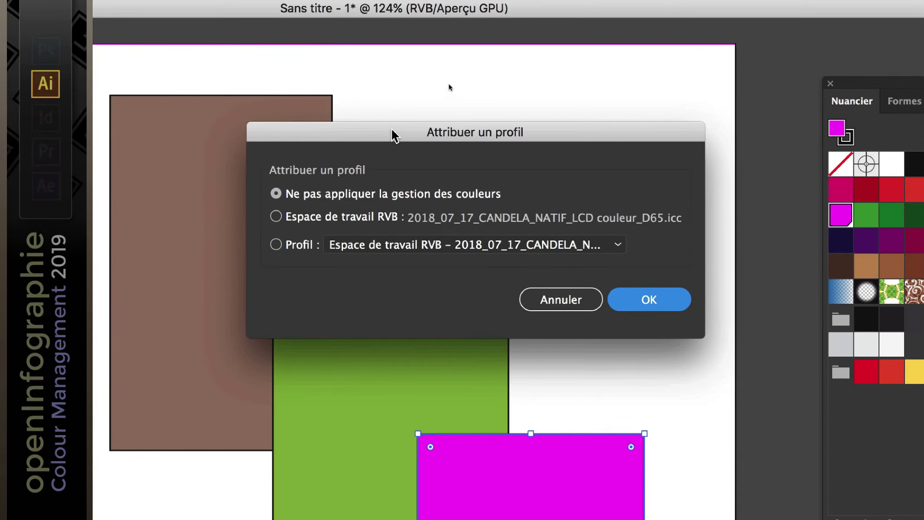
drag(392, 130, 253, 248)
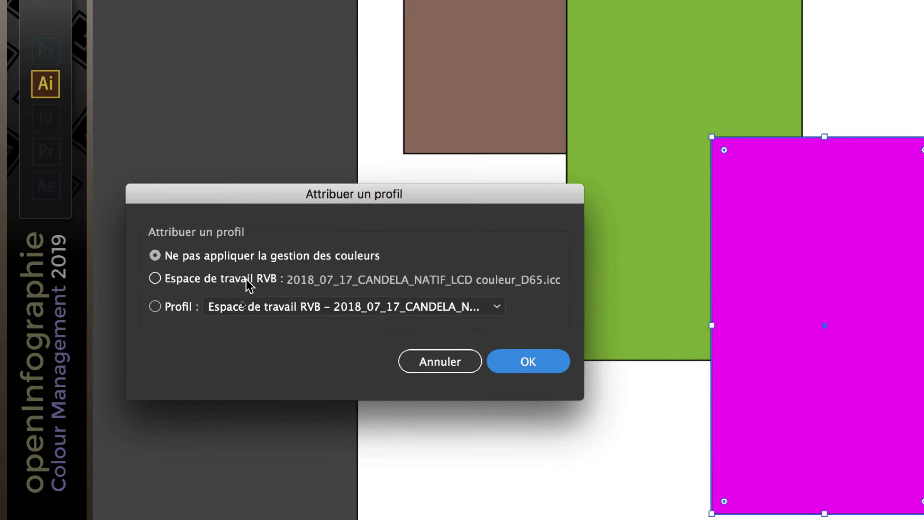
click(253, 339)
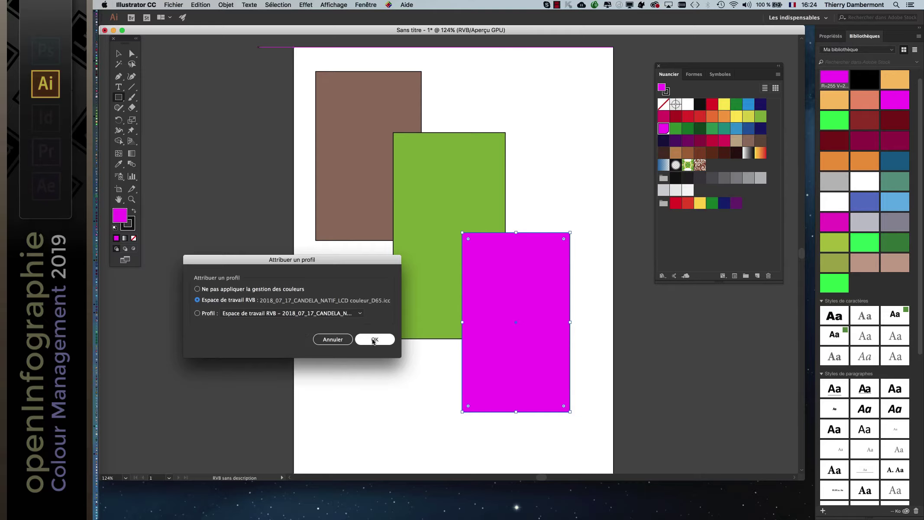
click(375, 339)
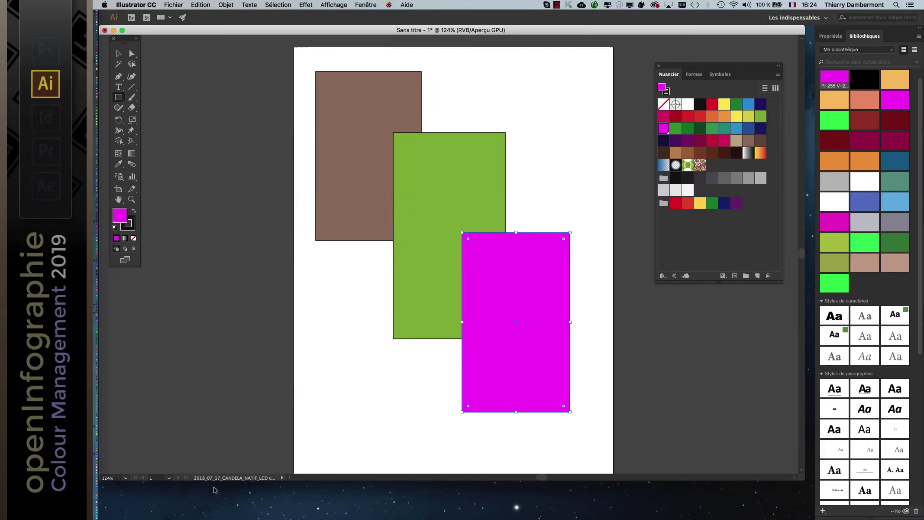
Step: Set up saving the document in the images-demo folder under the name doc-AI-pour-mon-moniteur-AVEC-PROFIL-INCLU.ai
click(173, 5)
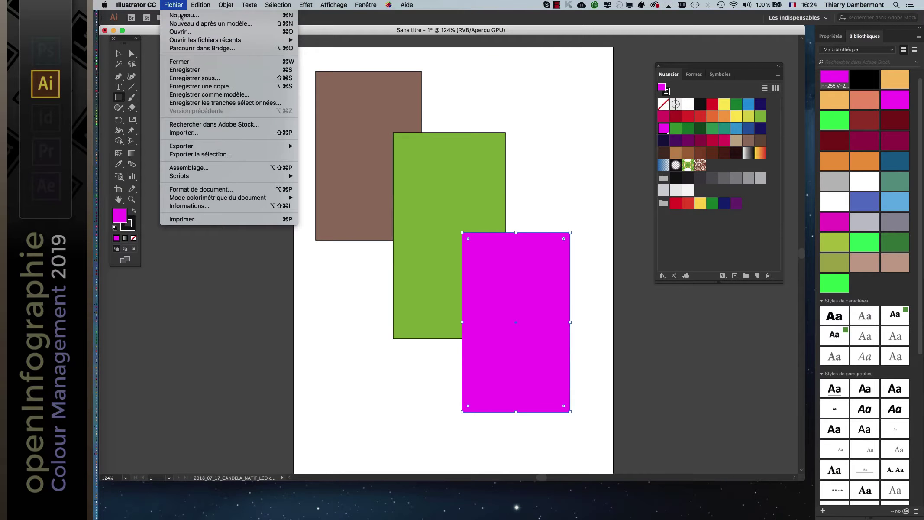
click(191, 79)
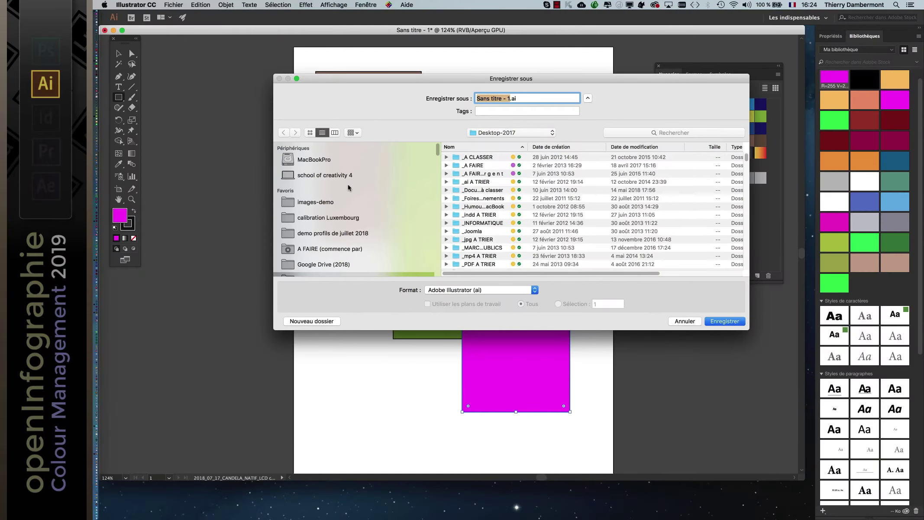
click(350, 201)
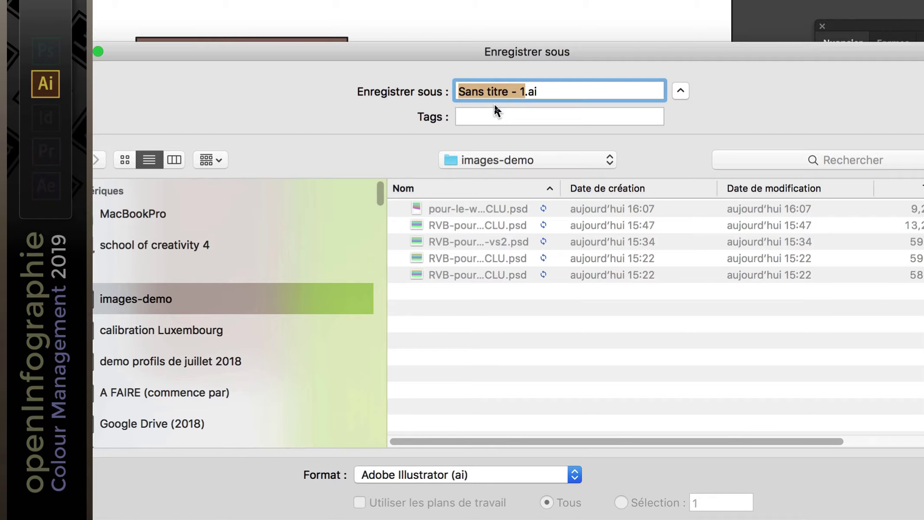
text(doc-AI-)
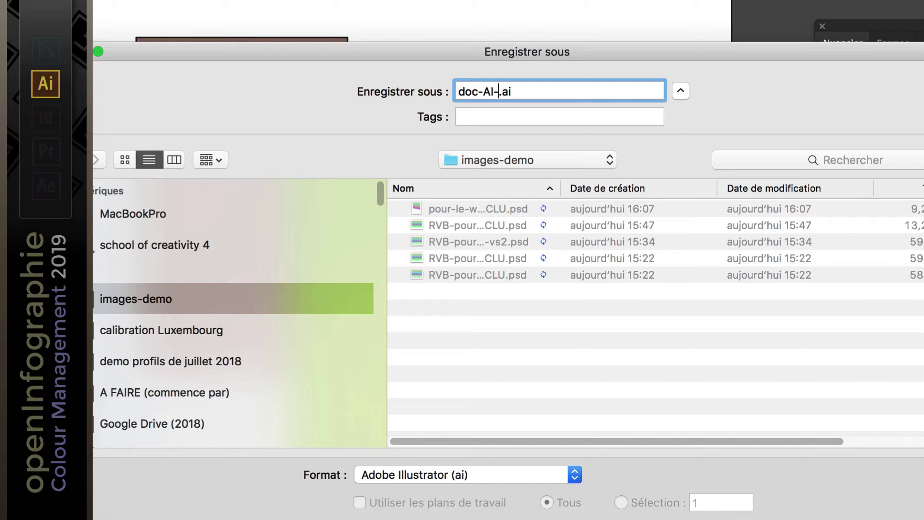
text(pour-mon-mo)
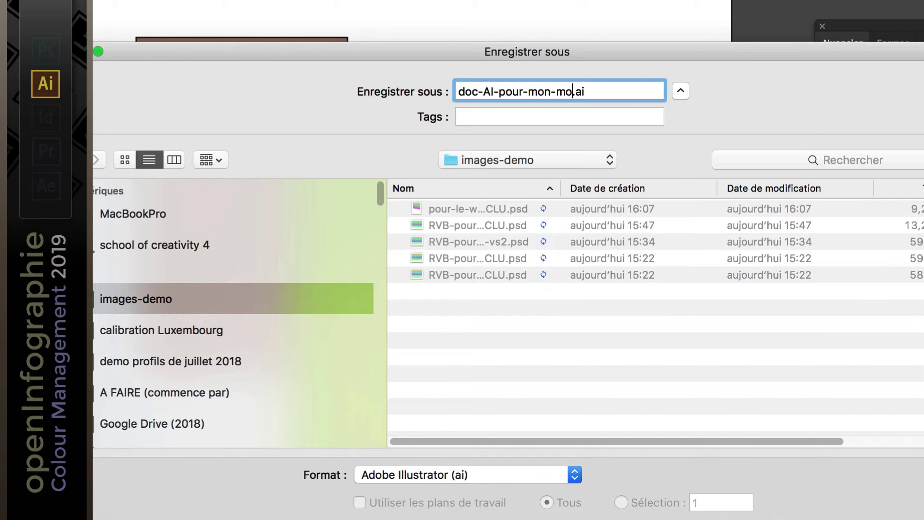
text(niteur-)
key(BackSpace)
text(-avec-profil-)
key(BackSpace)
key(BackSpace)
key(BackSpace)
key(BackSpace)
key(BackSpace)
key(BackSpace)
key(BackSpace)
key(BackSpace)
key(BackSpace)
key(BackSpace)
key(BackSpace)
key(BackSpace)
text(AVEC-P)
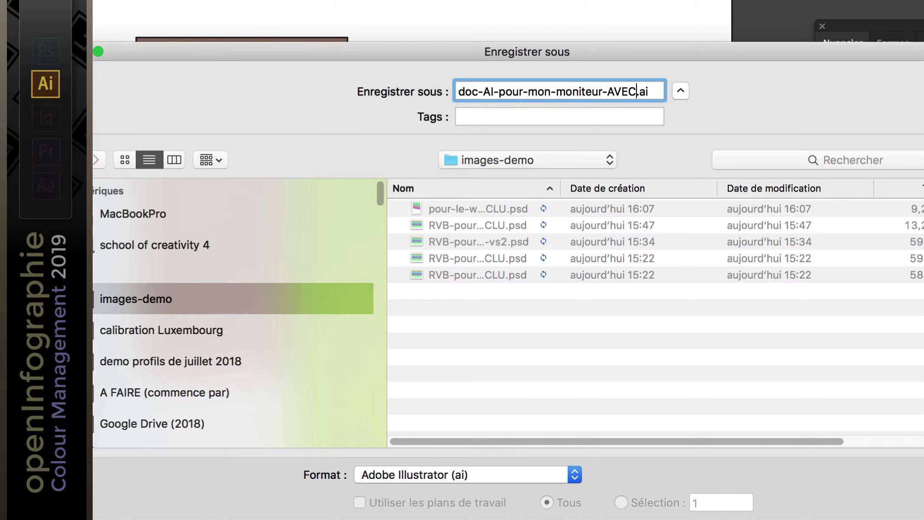
text(ROFIL-INCLU)
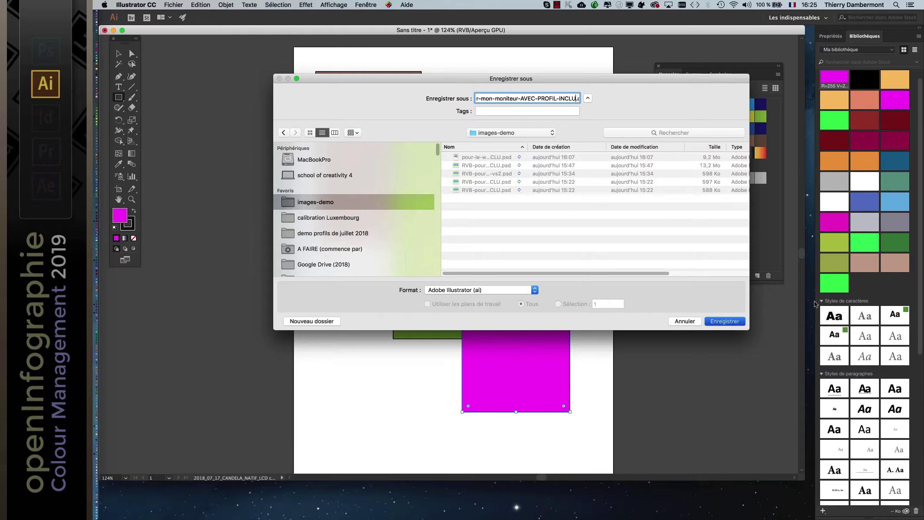
Step: Complete the save in Illustrator CC version with PDF compatibility, embedded ICC profiles and compression enabled
key(Return)
drag(272, 42, 372, 110)
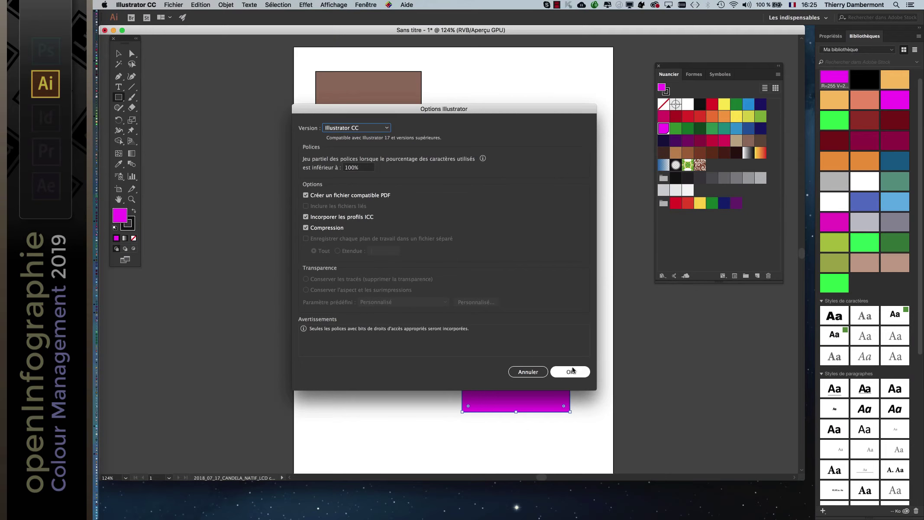
click(574, 371)
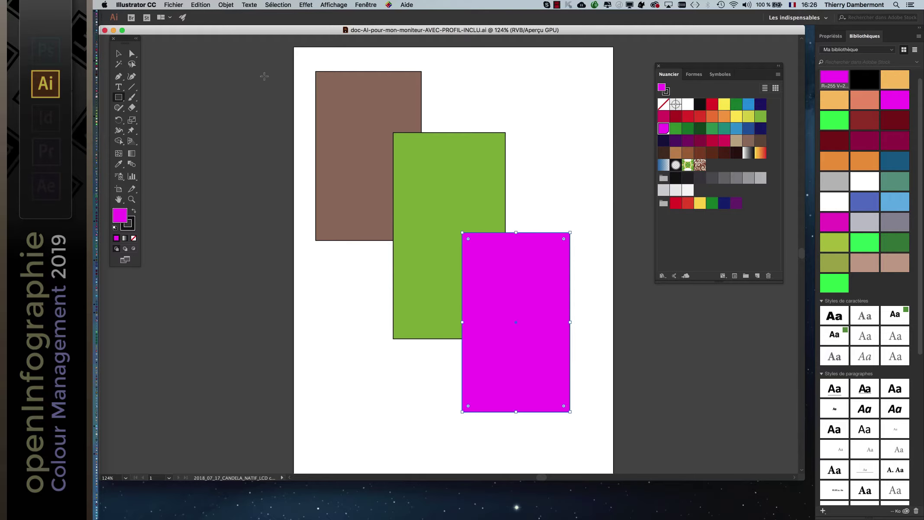
Step: Save another version in images-demo as doc-AI-pour-mon-moniteur-SANS-PROFIL-INCLU.ai with ICC profile embedding disabled
click(165, 5)
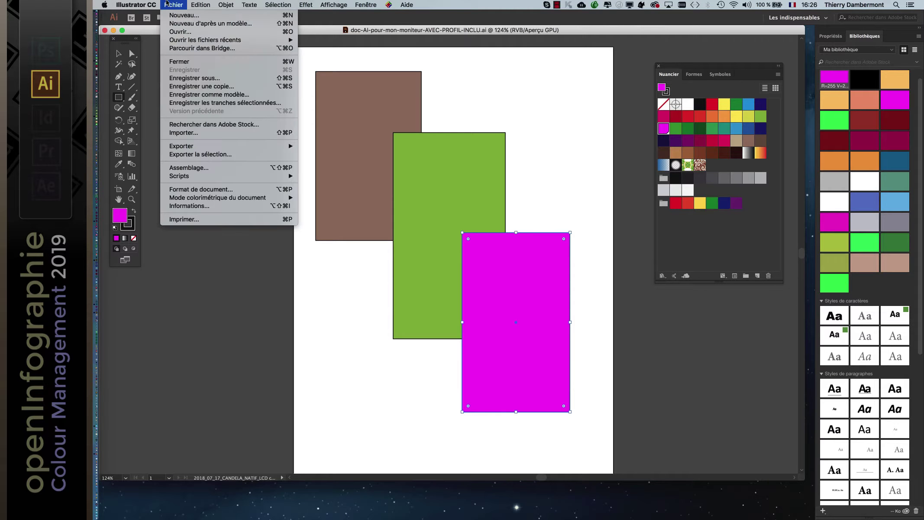
click(200, 78)
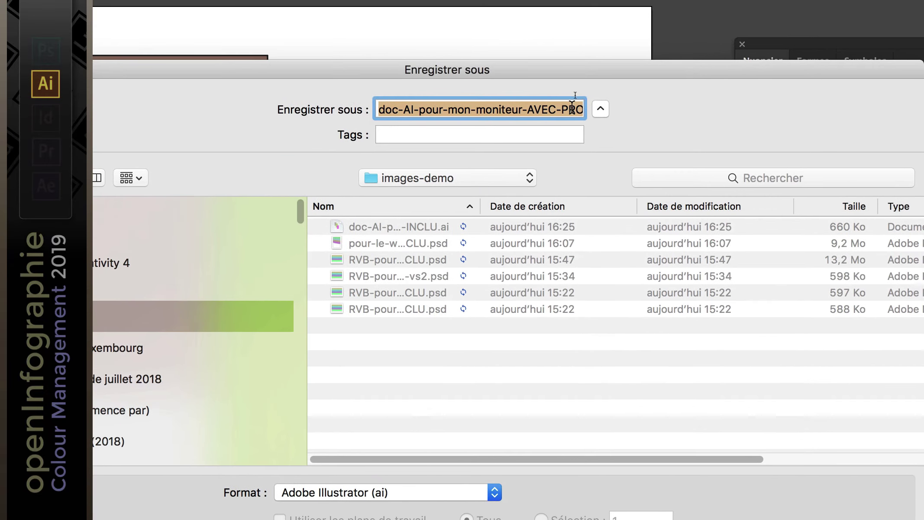
click(534, 68)
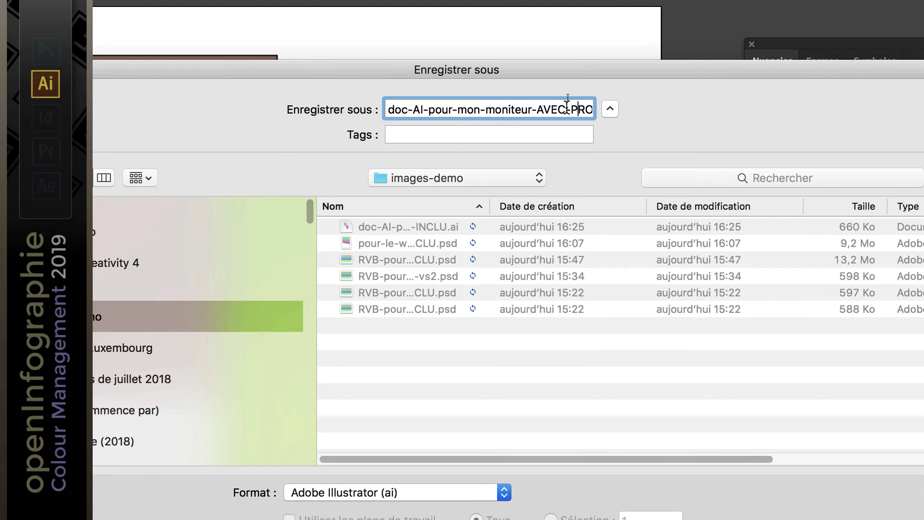
double_click(533, 68)
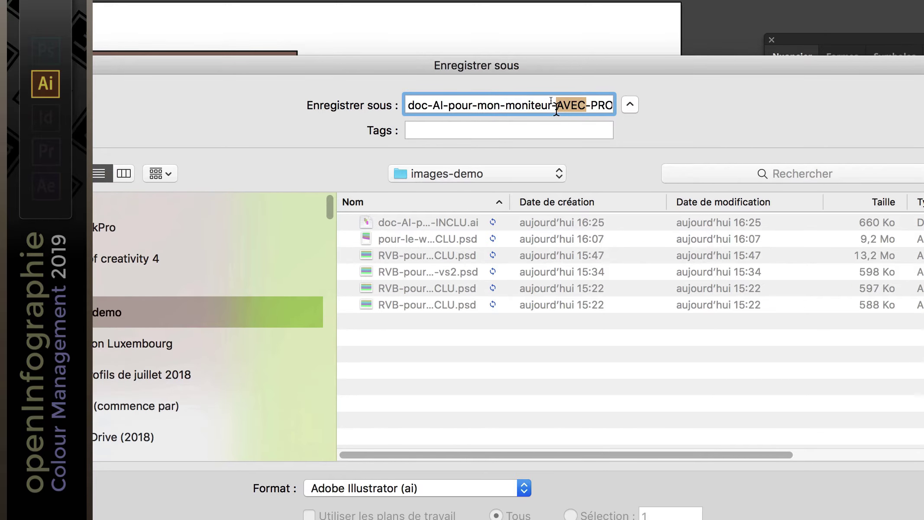
text(SANS)
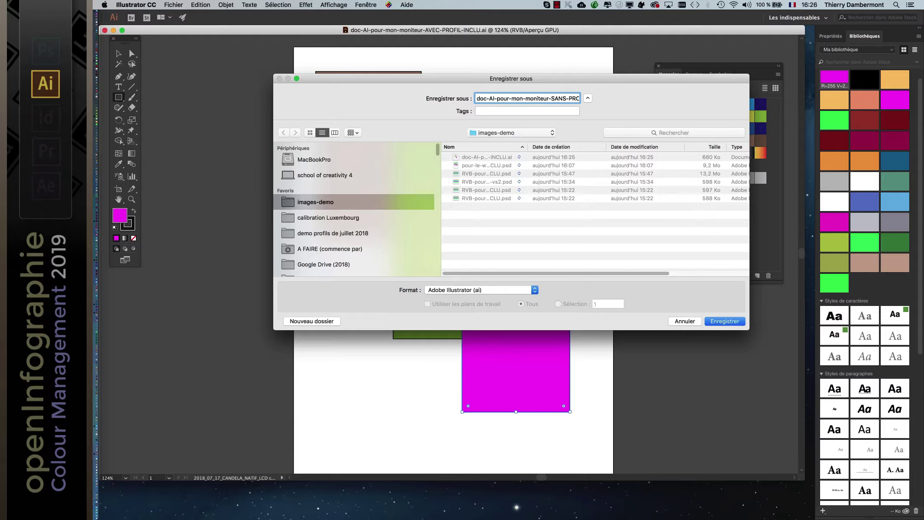
key(Return)
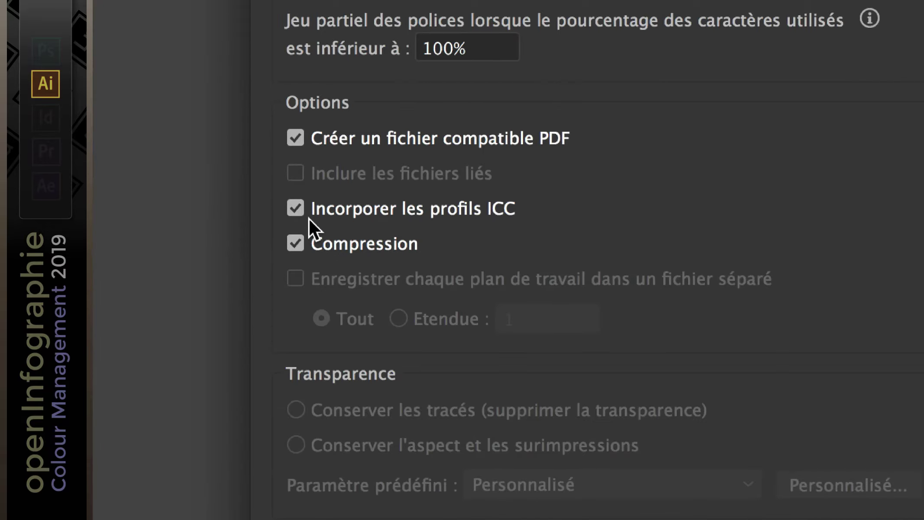
click(312, 214)
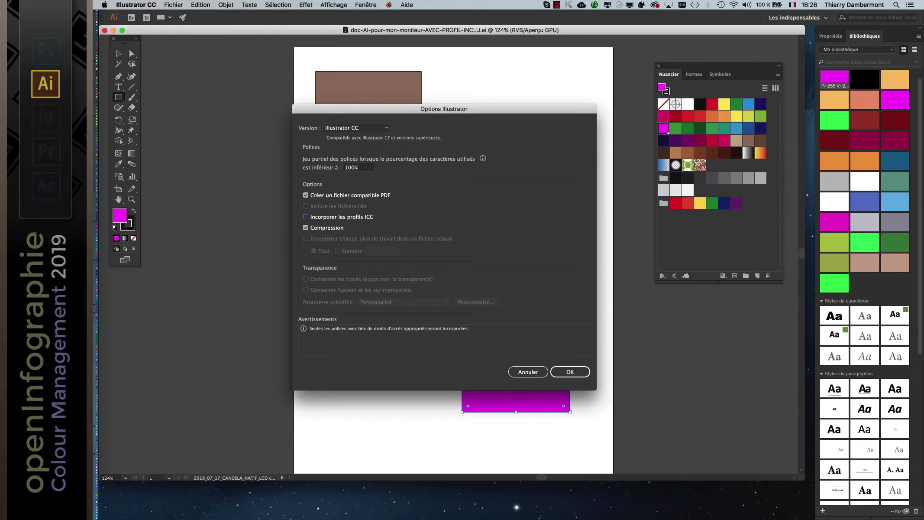
click(606, 394)
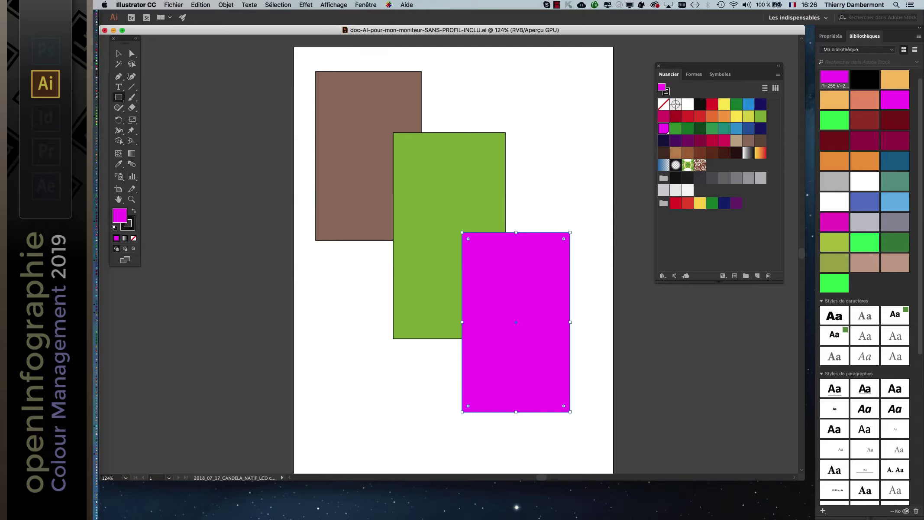
Step: Close the document and open both doc-AI-pour-mon-moniteur files, AVEC and SANS-PROFIL-INCLU, from the images-demo folder in Finder
key(super+w)
key(super+Tab)
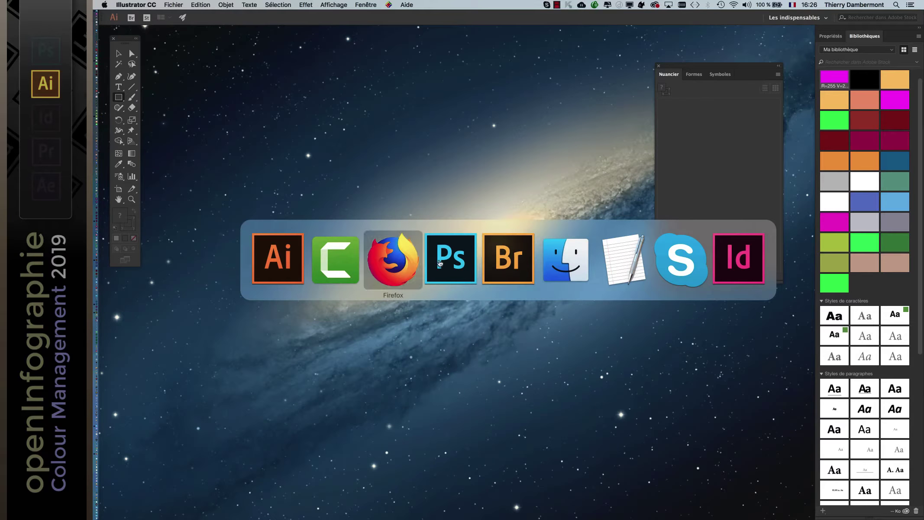
click(571, 262)
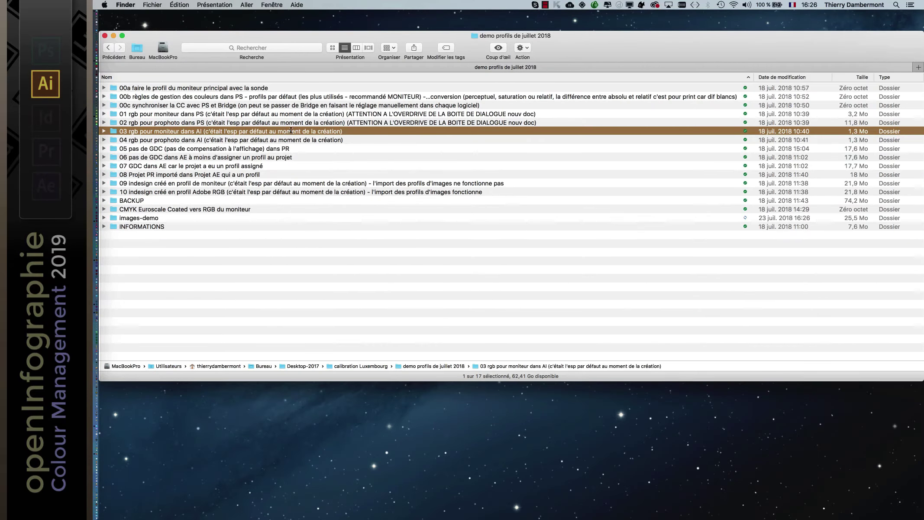
drag(442, 32, 468, 235)
click(450, 110)
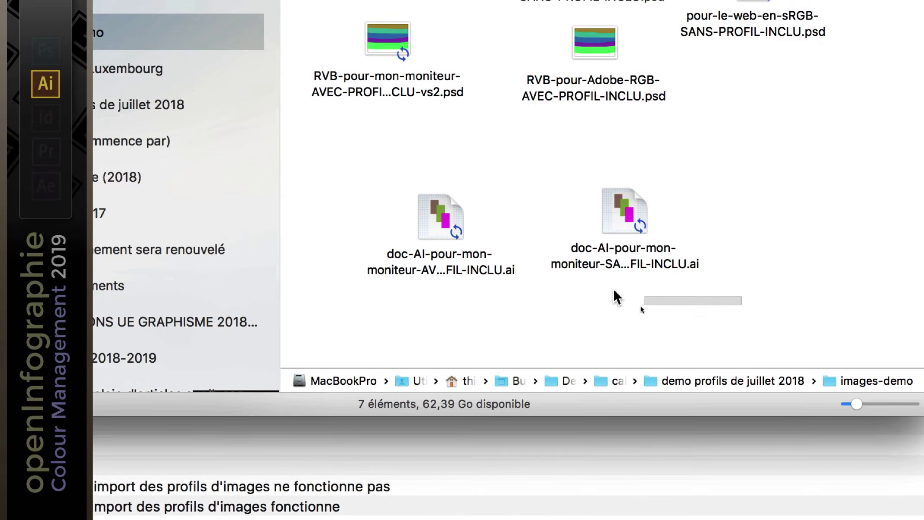
drag(546, 328, 356, 281)
double_click(580, 275)
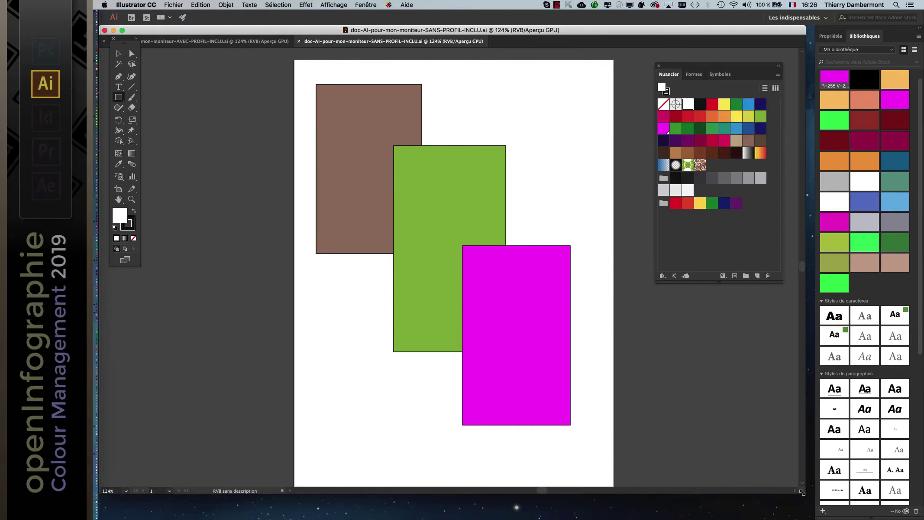
Step: Arrange the AVEC-PROFIL-INCLU and SANS-PROFIL-INCLU documents side by side and hide the swatches to compare their colours
drag(804, 495, 482, 512)
drag(309, 49, 526, 44)
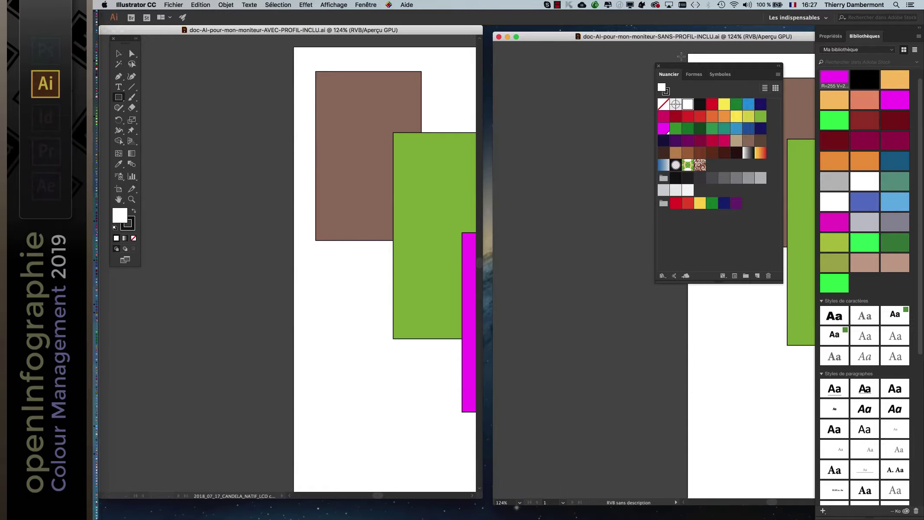
click(659, 66)
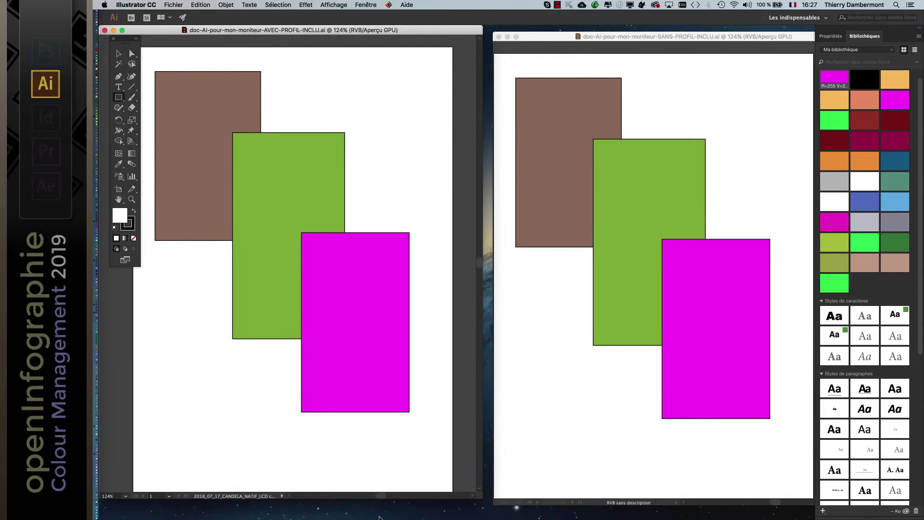
Step: Close both the SANS-PROFIL-INCLU and AVEC-PROFIL-INCLU documents
click(495, 45)
click(499, 37)
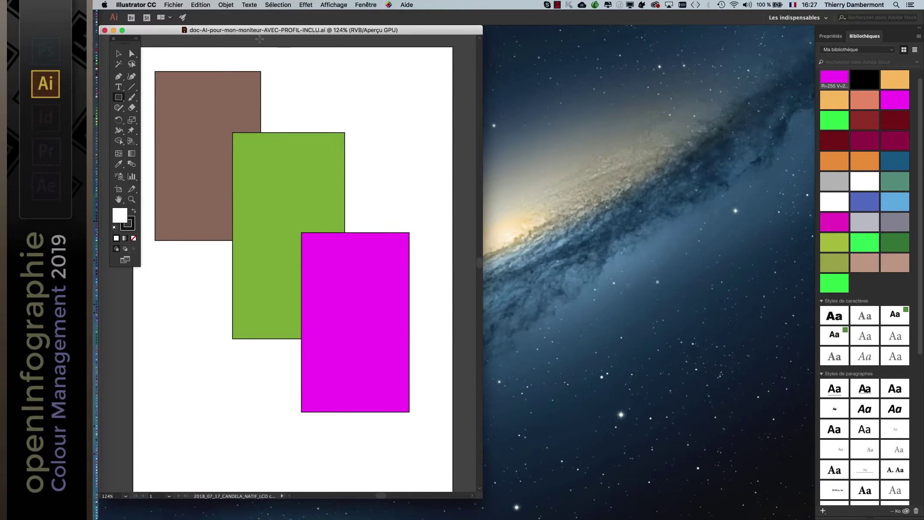
click(105, 30)
Step: Set the RVB working space to ProPhoto RGB in the colour settings
click(201, 5)
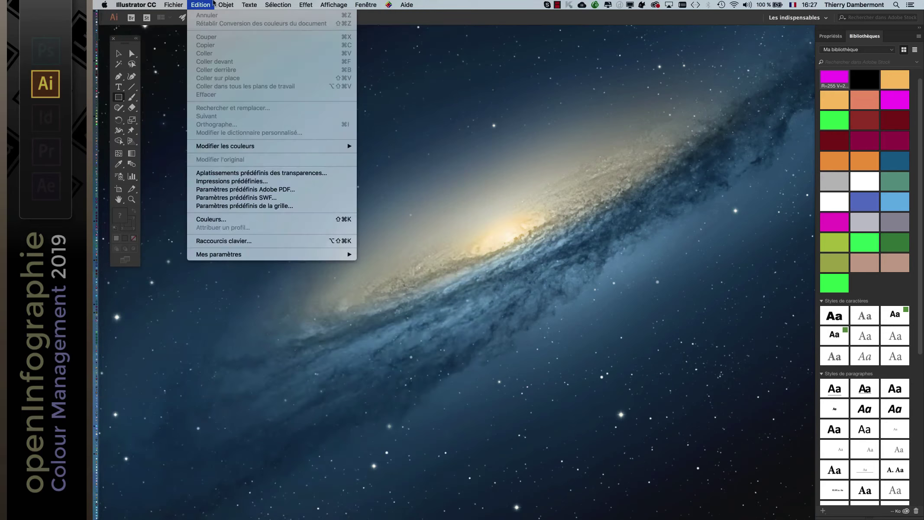
click(210, 219)
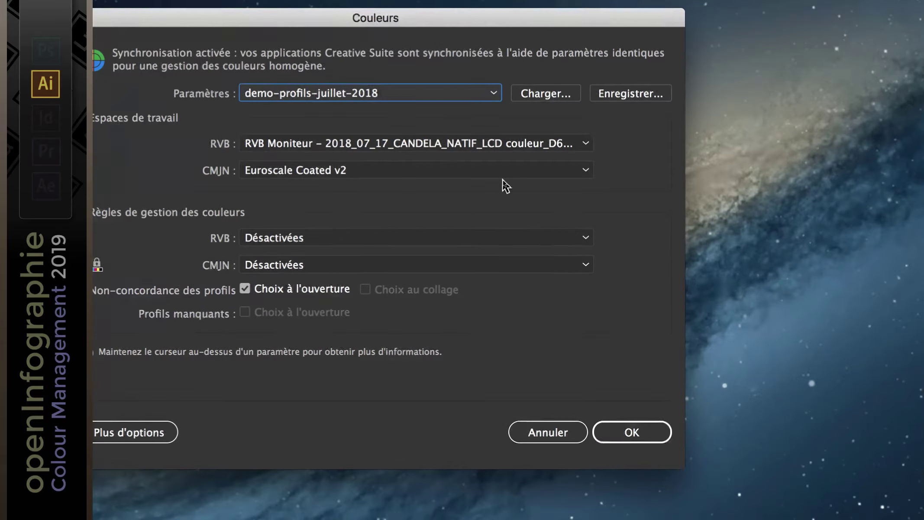
mouse_move(334, 153)
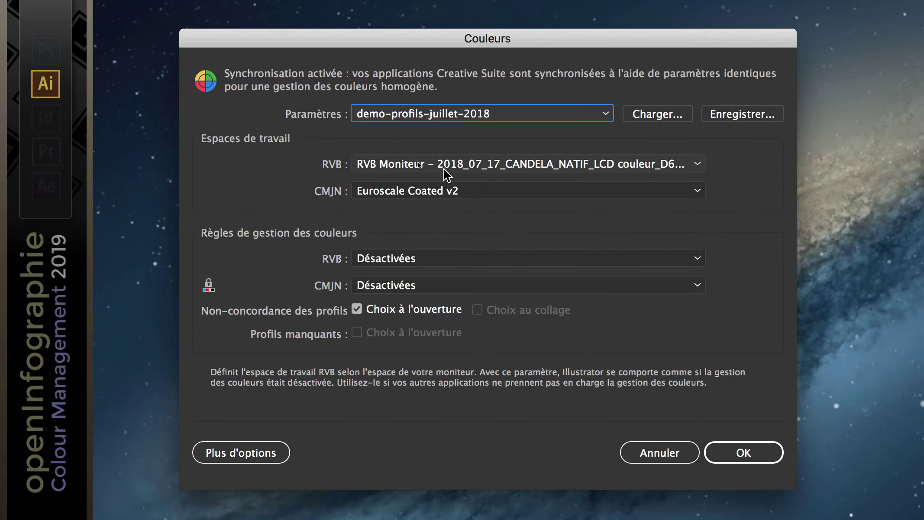
click(444, 170)
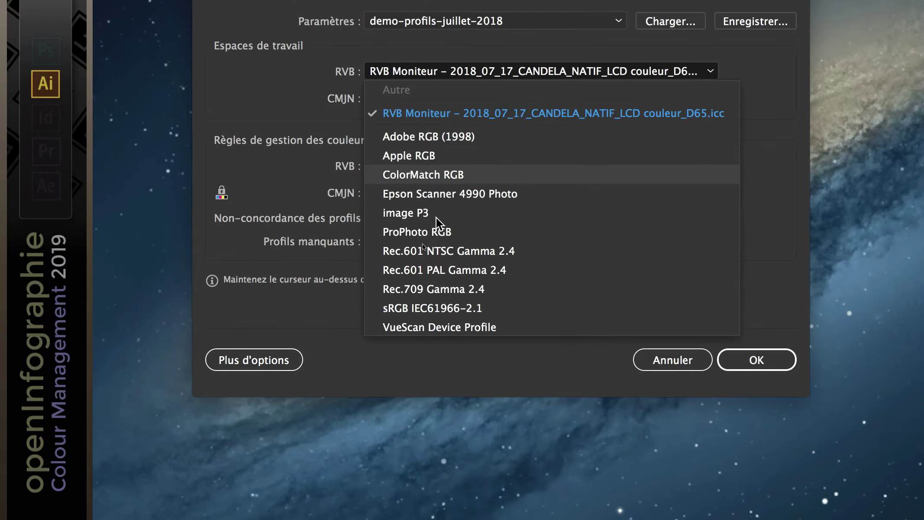
click(436, 232)
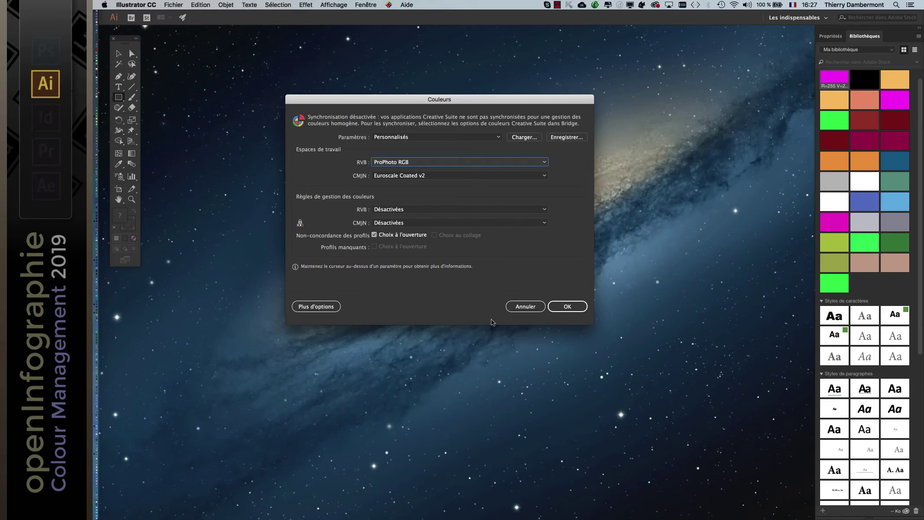
click(720, 460)
Step: Create a new A4 print document of 210 x 297 mm with its colour mode set to Couleur RVB
click(169, 4)
click(175, 16)
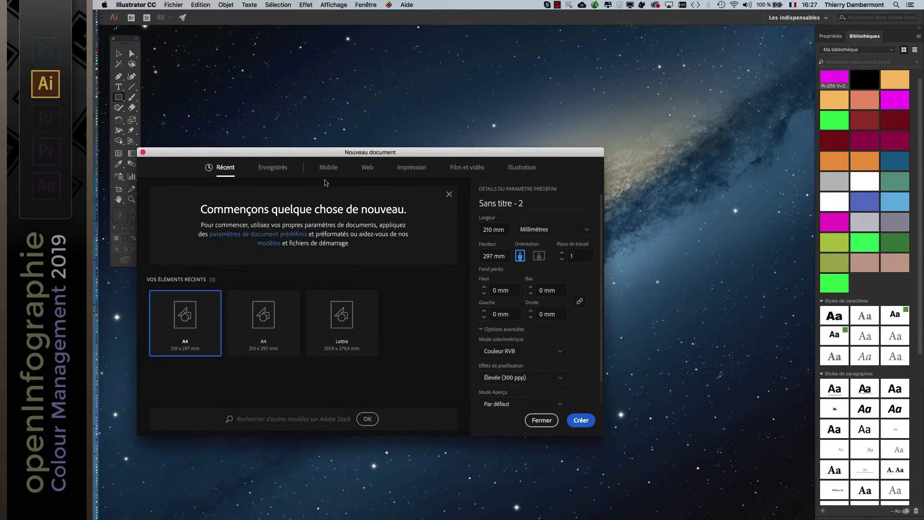
click(404, 172)
click(272, 244)
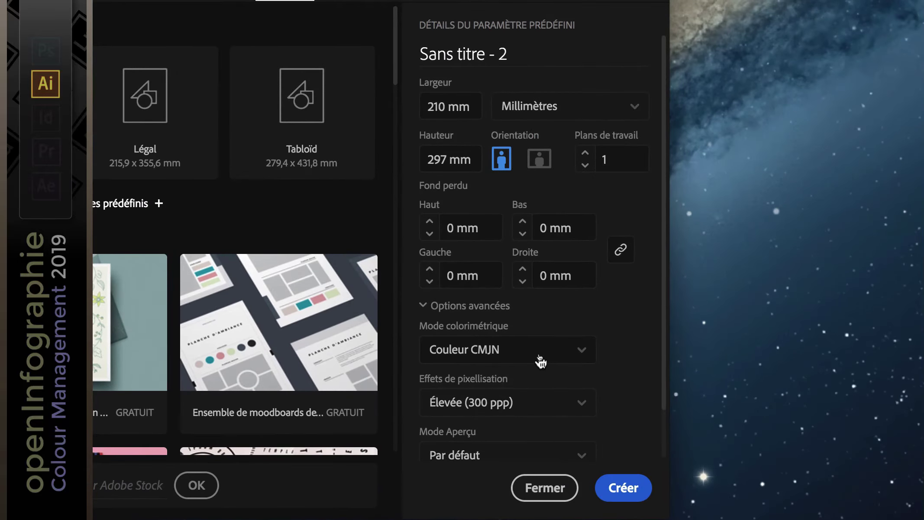
click(540, 356)
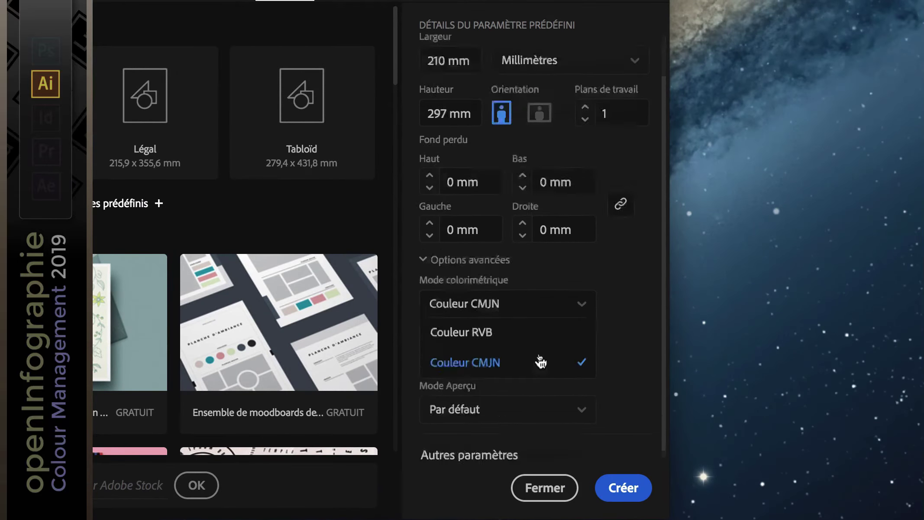
click(524, 322)
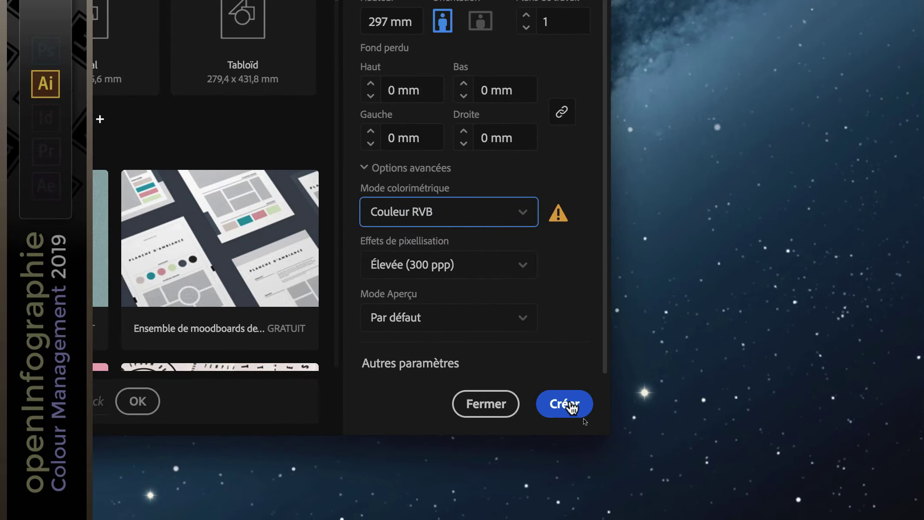
click(572, 405)
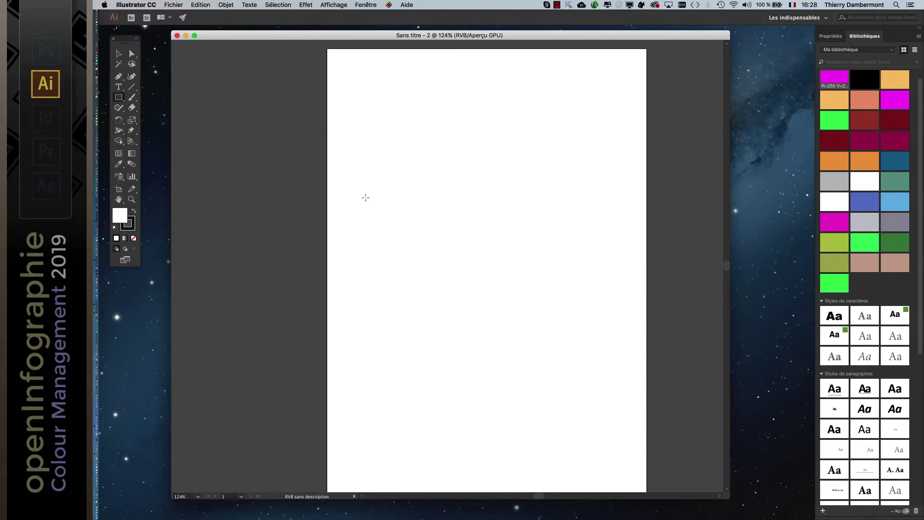
Step: Draw two overlapping upright rectangles, filling the upper one with the yellow-green swatch and the lower one with the light blue swatch
drag(347, 77, 459, 253)
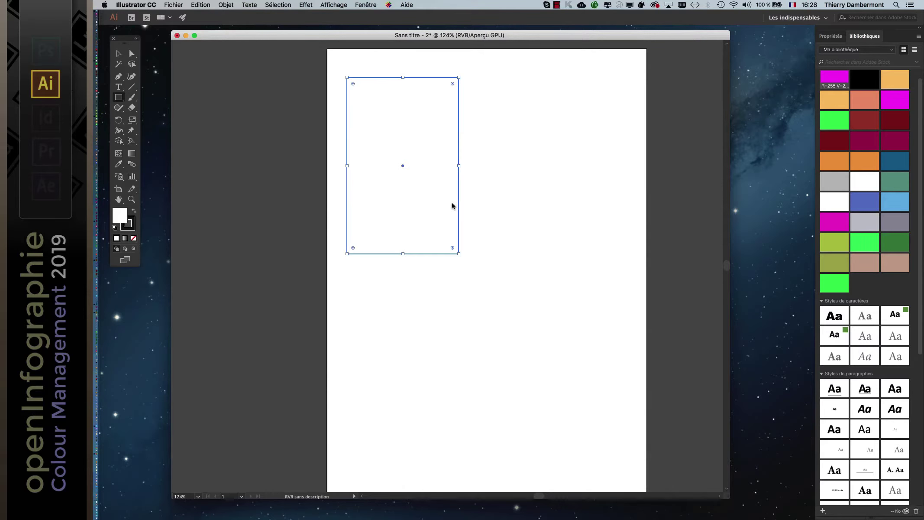
click(365, 5)
click(440, 255)
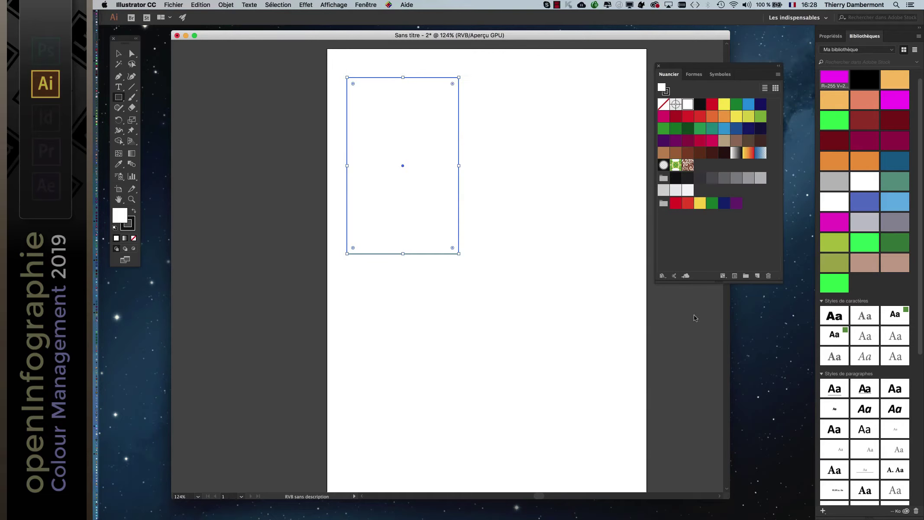
click(748, 116)
drag(403, 140, 519, 346)
click(748, 104)
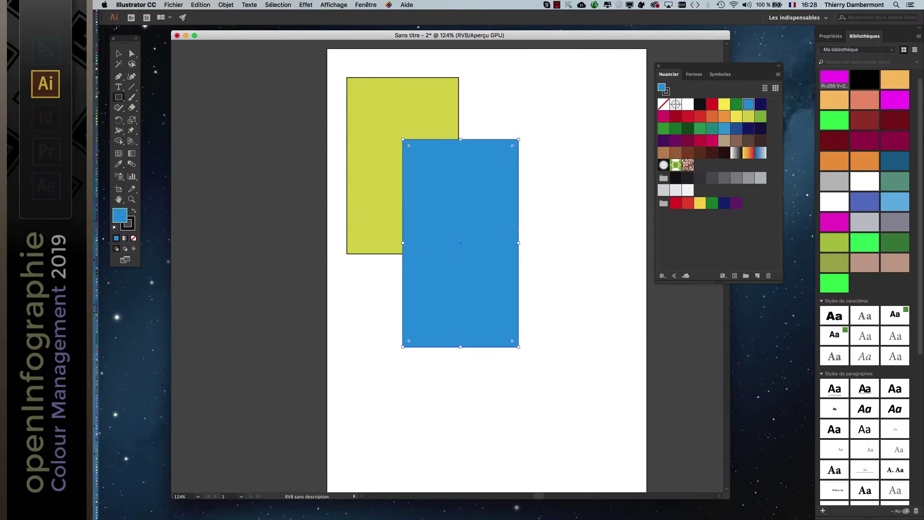
Step: Add a third rectangle overlapping the blue one, fill it with a new global magenta swatch R=255 V=0 B=255, and widen it
drag(489, 231, 545, 425)
click(778, 75)
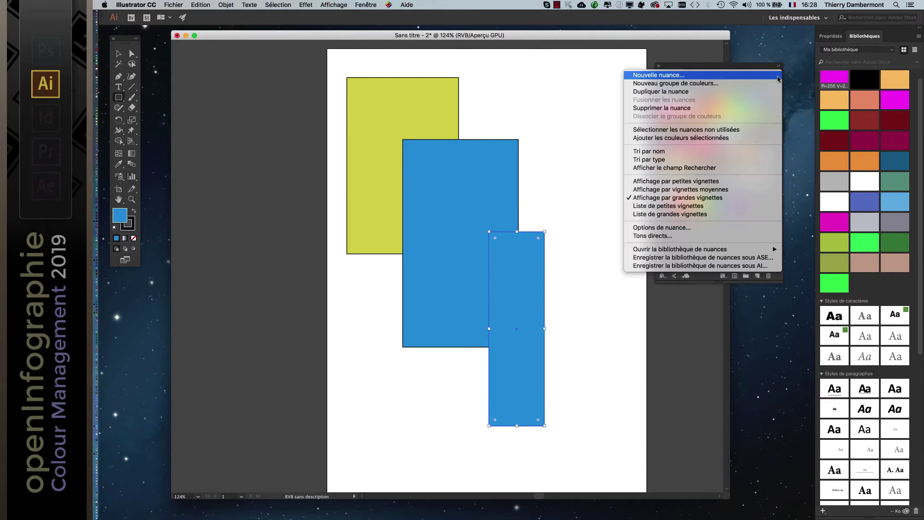
click(767, 77)
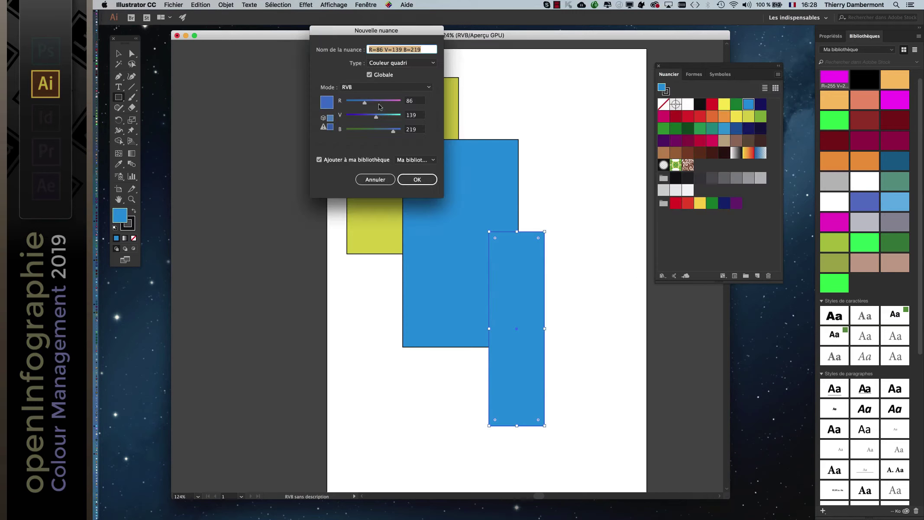
mouse_move(365, 103)
mouse_down()
mouse_move(402, 103)
mouse_move(401, 132)
mouse_move(356, 116)
mouse_up()
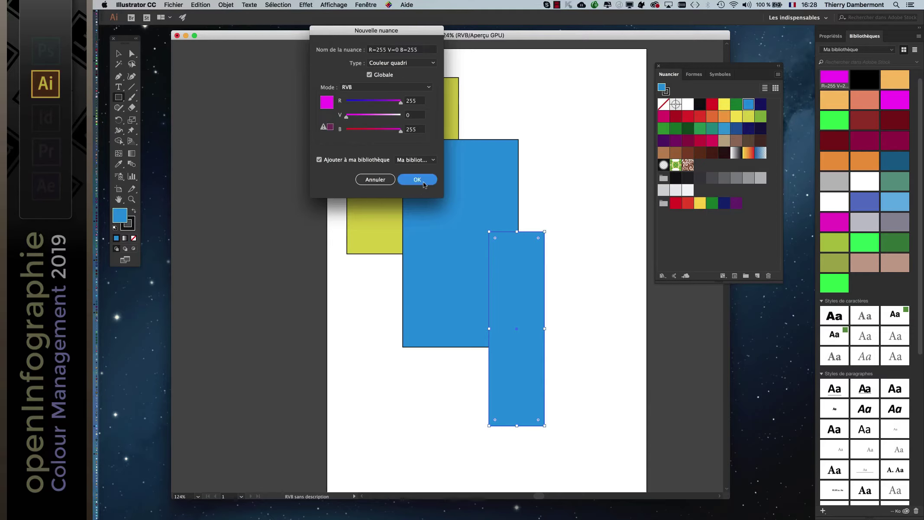
click(417, 180)
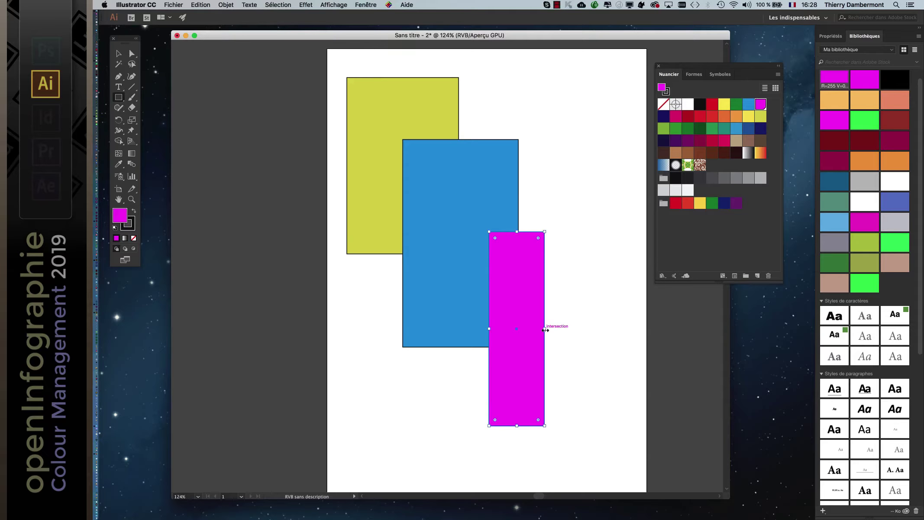
drag(545, 330, 591, 328)
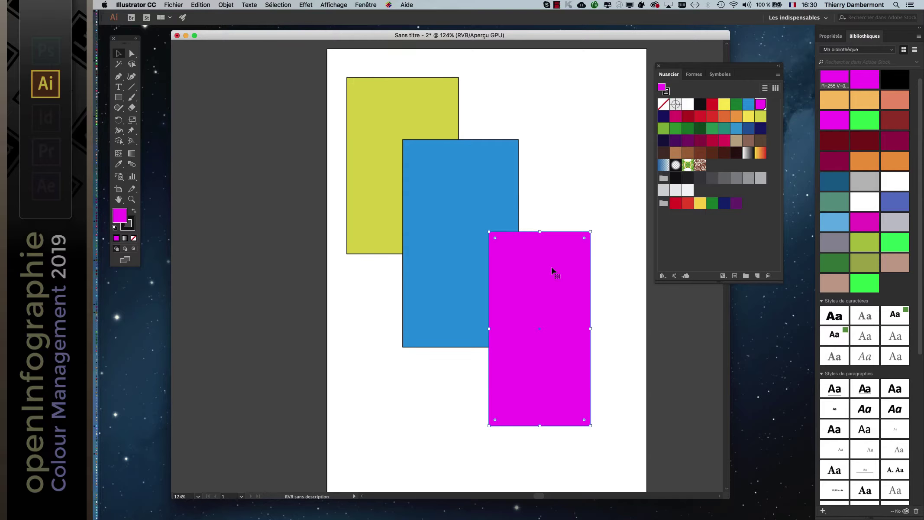
click(216, 102)
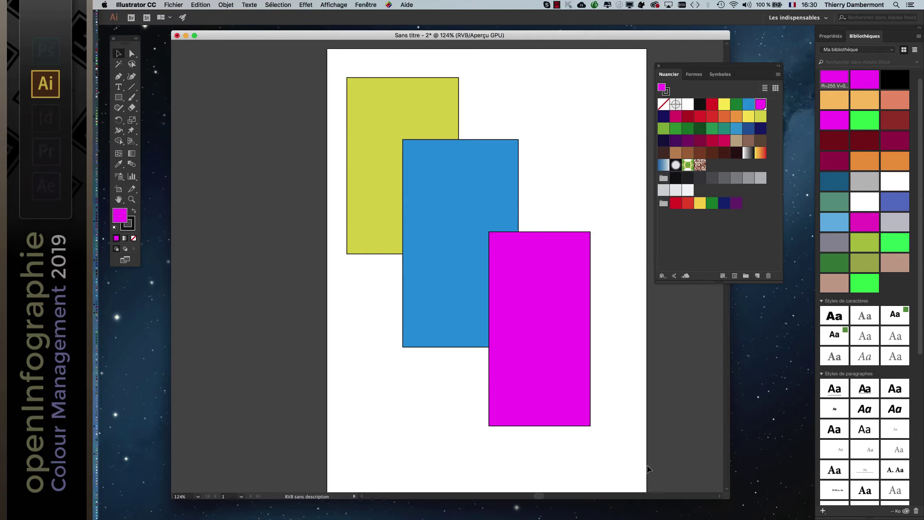
Step: Check which RVB working space is set in the colour settings and leave without changing anything
click(200, 5)
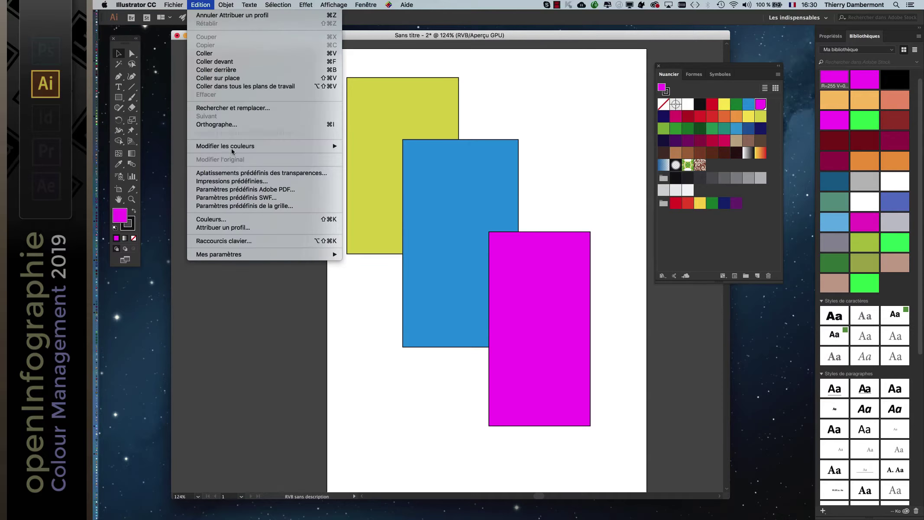
click(242, 219)
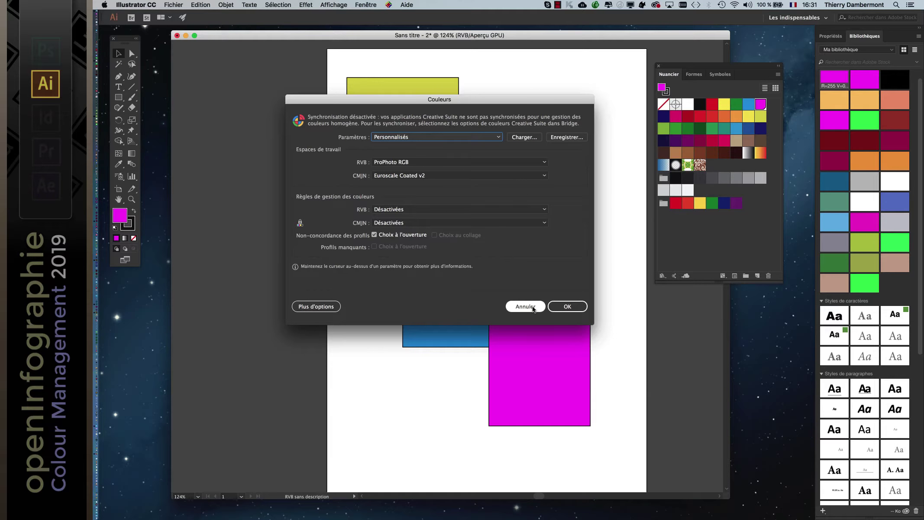
click(532, 307)
key(Escape)
Step: Narrow the document window and examine the document's profile assignment options beside the artwork, cancelling without assigning a profile
drag(726, 499, 631, 508)
click(597, 154)
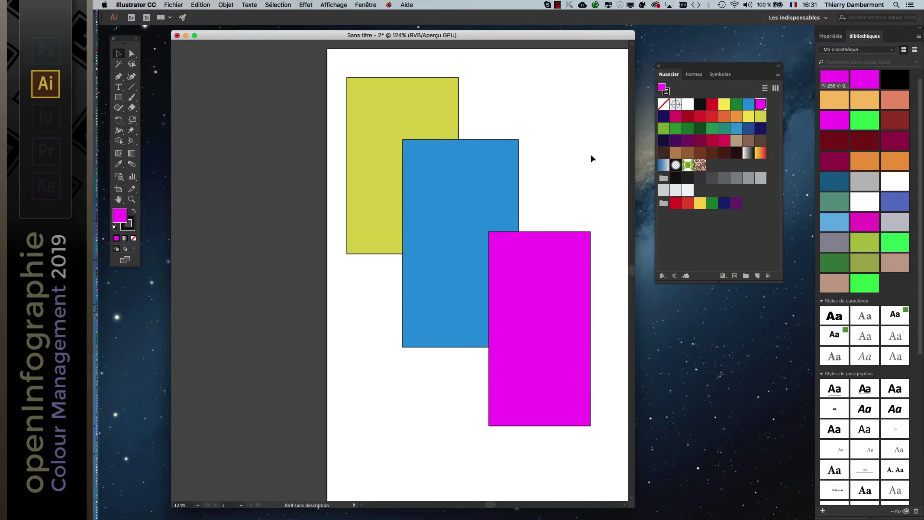
click(201, 5)
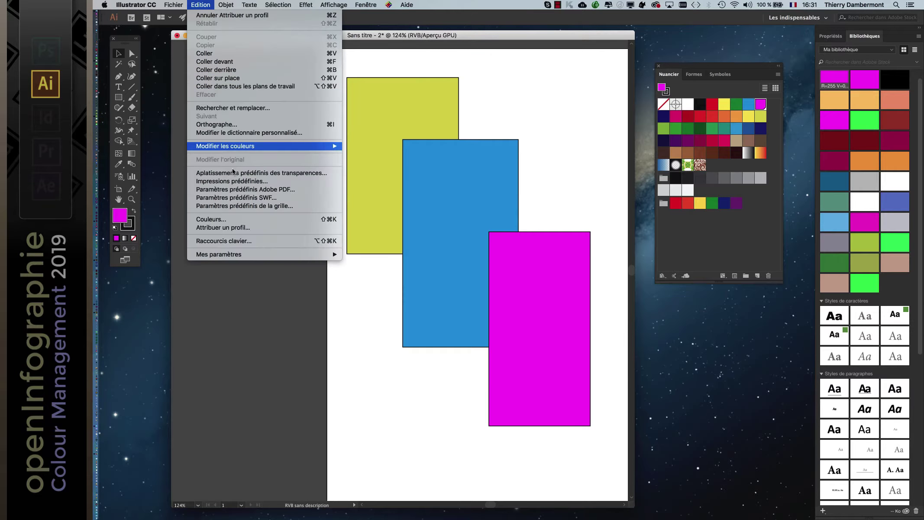
click(238, 230)
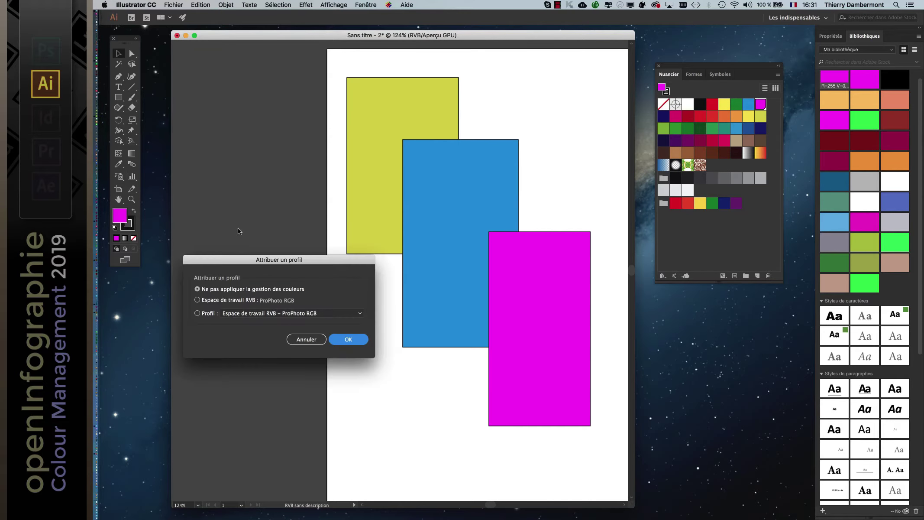
drag(239, 263, 586, 147)
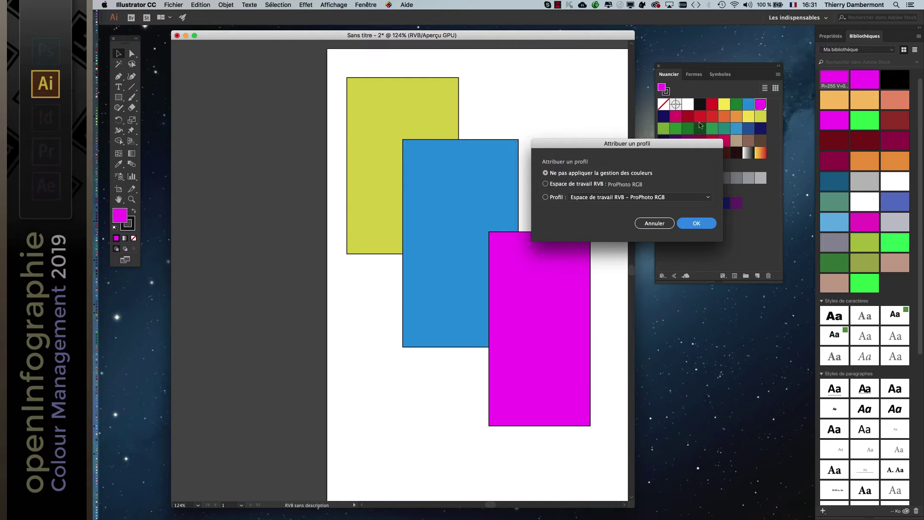
click(654, 223)
Step: Review the working spaces and colour management policies in the colour settings again, then cancel
click(208, 5)
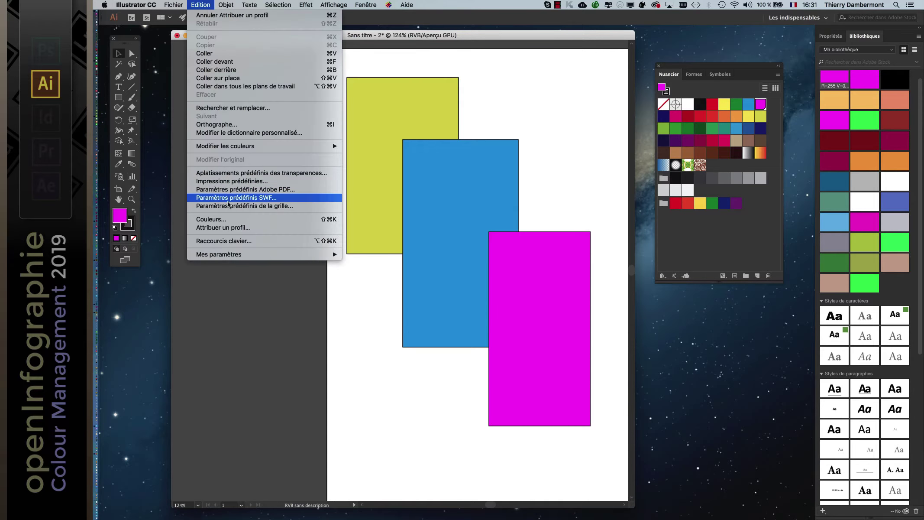
click(230, 223)
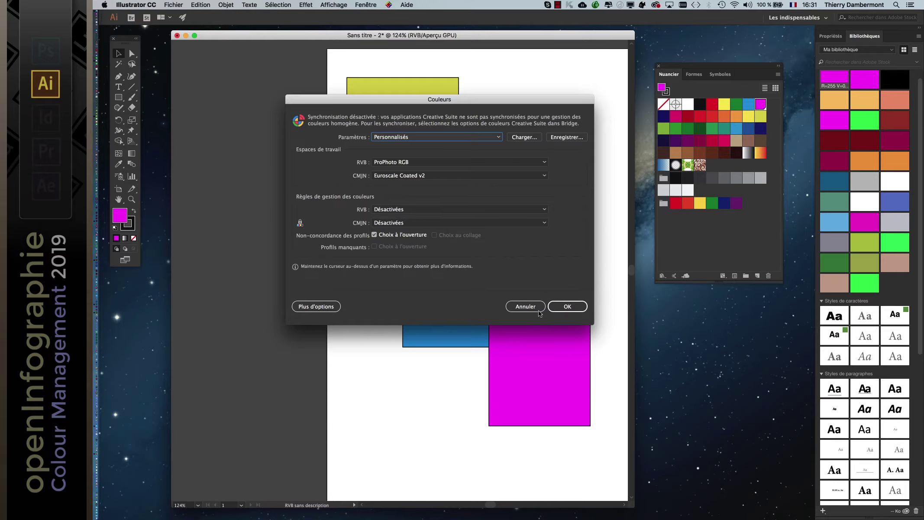
click(539, 309)
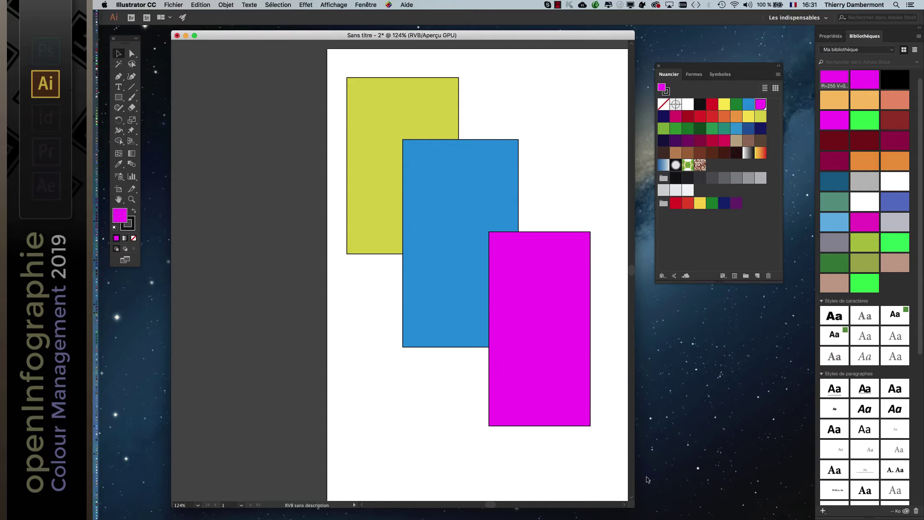
Step: Assign the RVB working space profile, ProPhoto RGB, to the document and reopen the profile assignment options
click(209, 5)
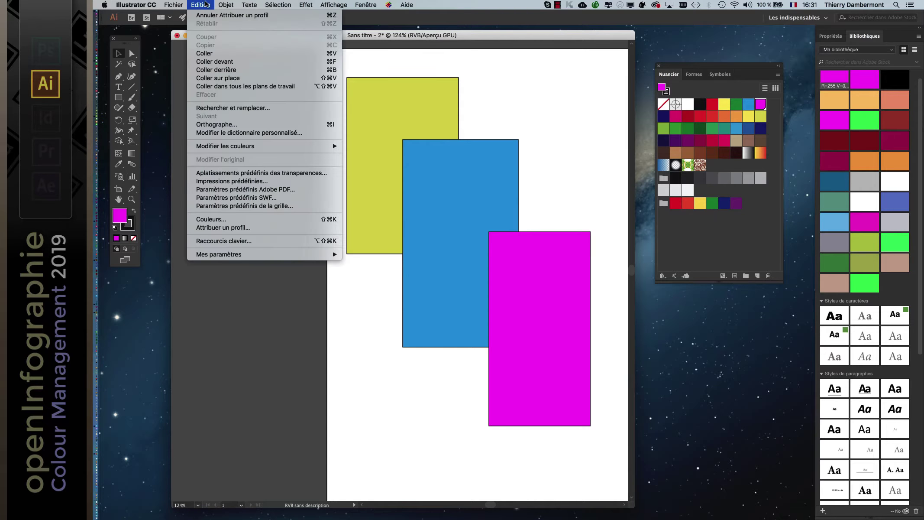
click(223, 227)
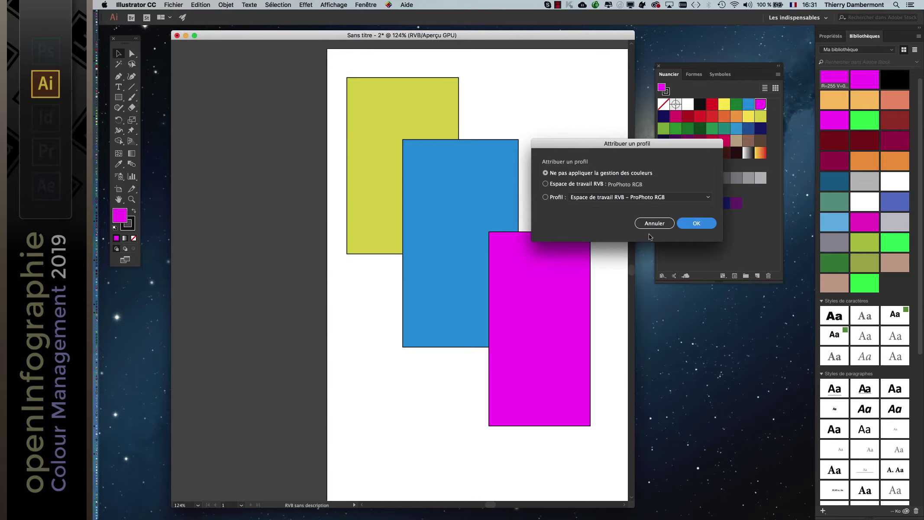
drag(583, 146, 626, 79)
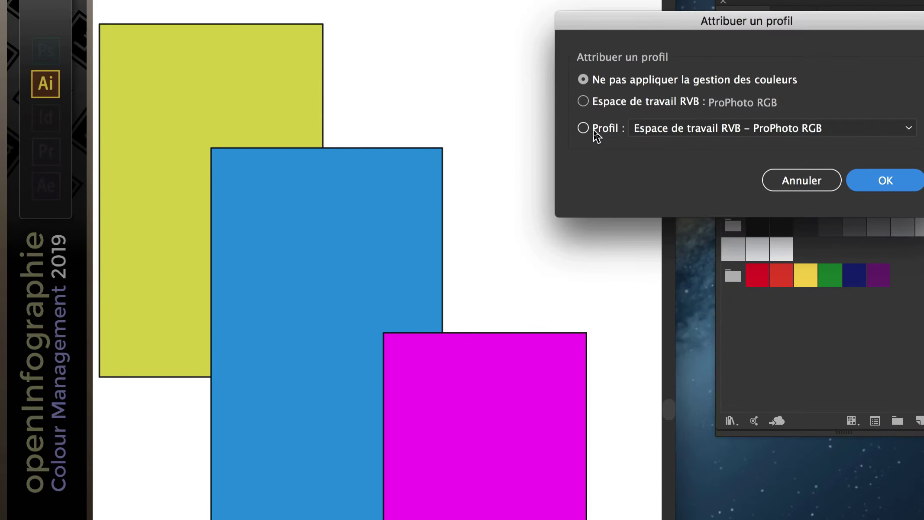
click(596, 124)
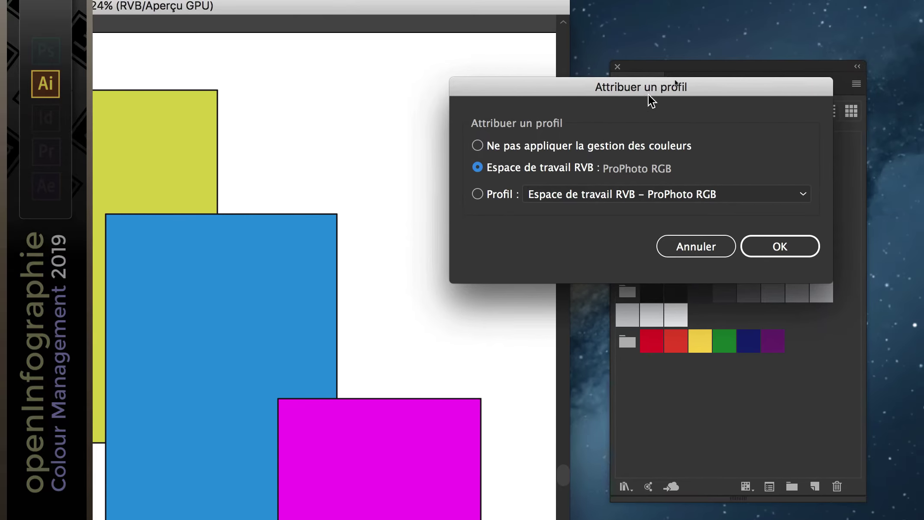
drag(741, 44, 43, 150)
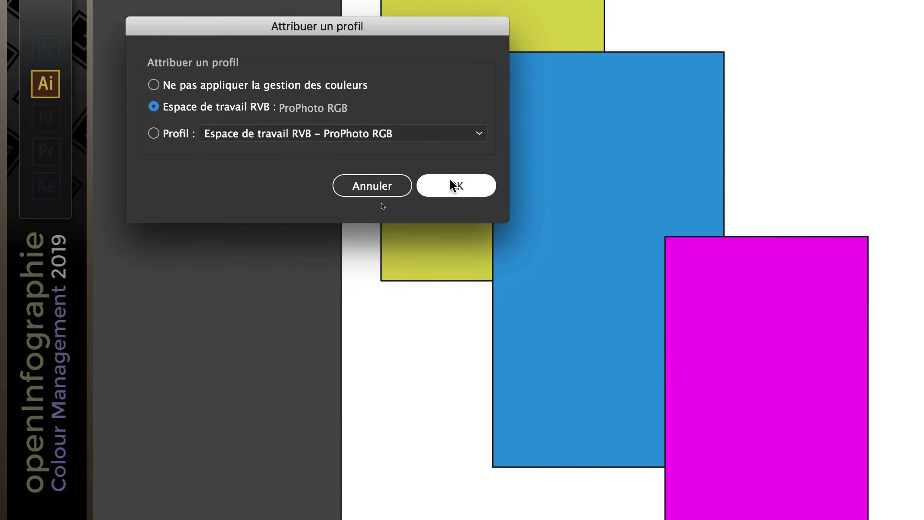
click(538, 284)
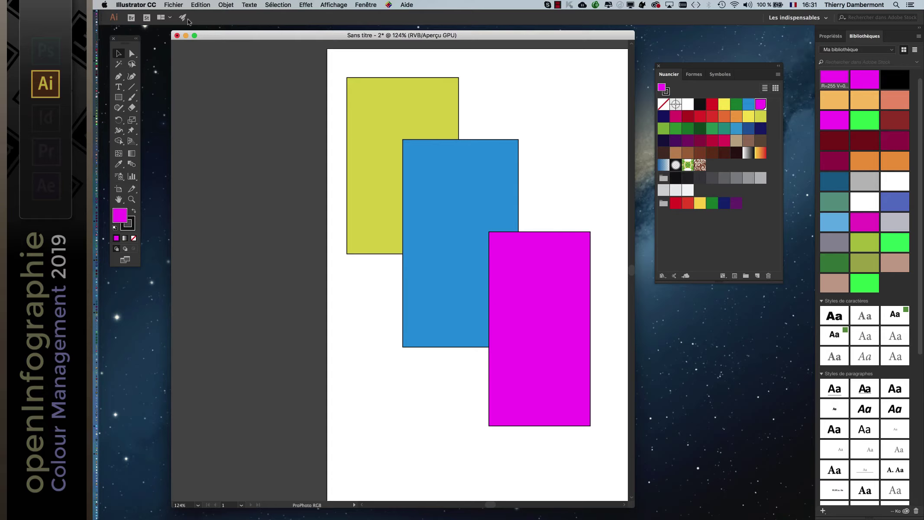
click(201, 4)
click(227, 228)
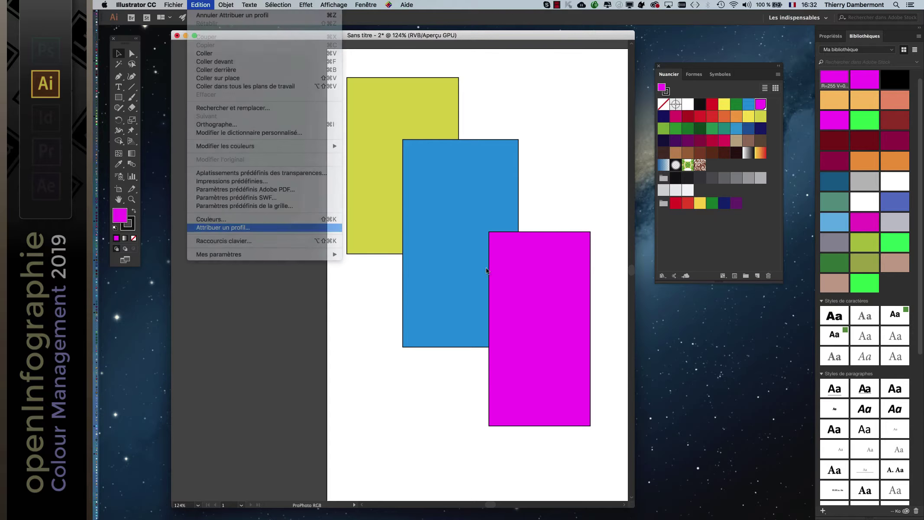
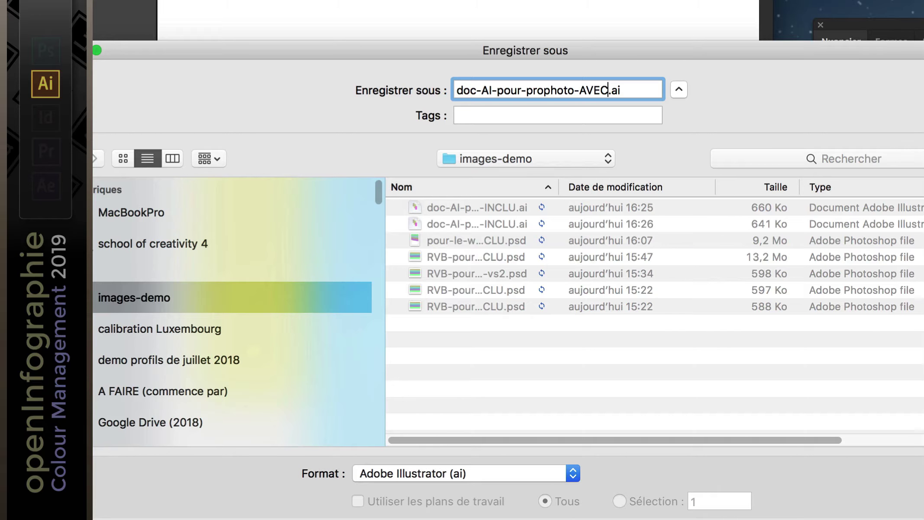
Step: Save the document as doc-AI-pour-prophoto-AVEC-PROFIL-INCLU.ai in the images-demo folder with its ICC profile embedded, and close it
text(-PROFIL-INCLU)
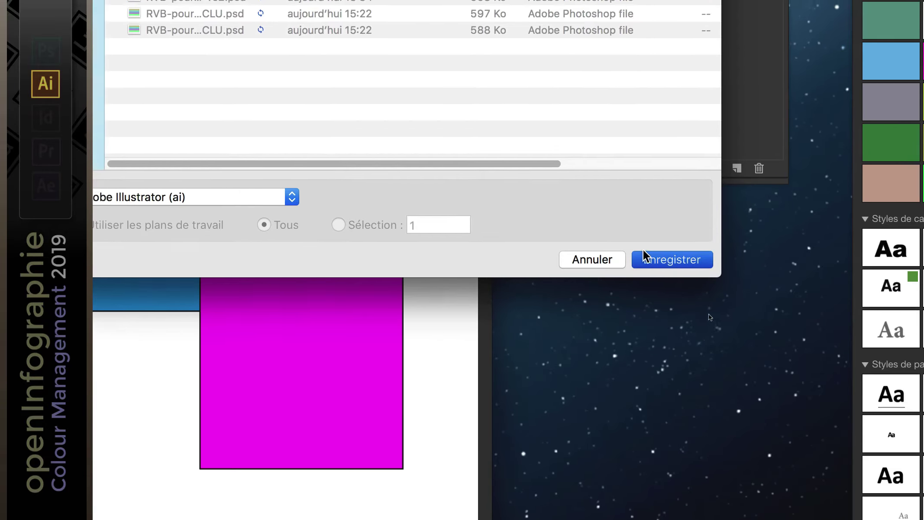
click(923, 295)
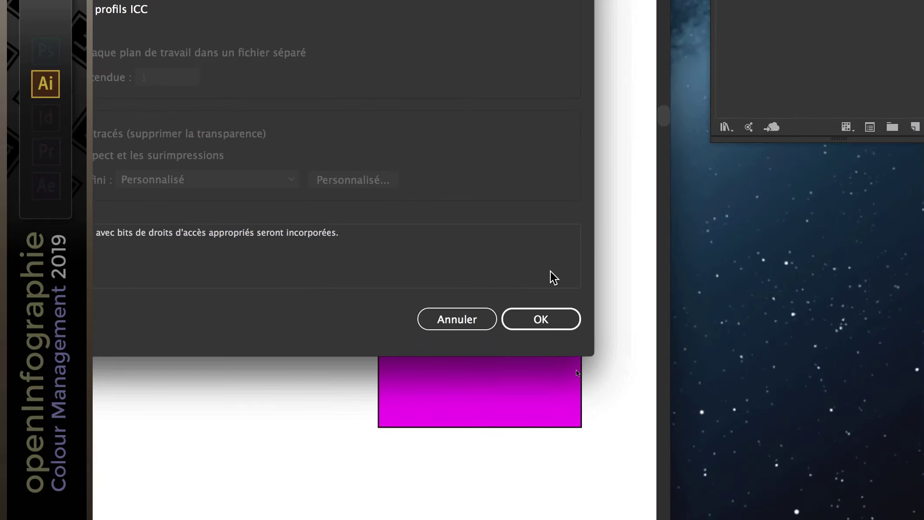
click(554, 319)
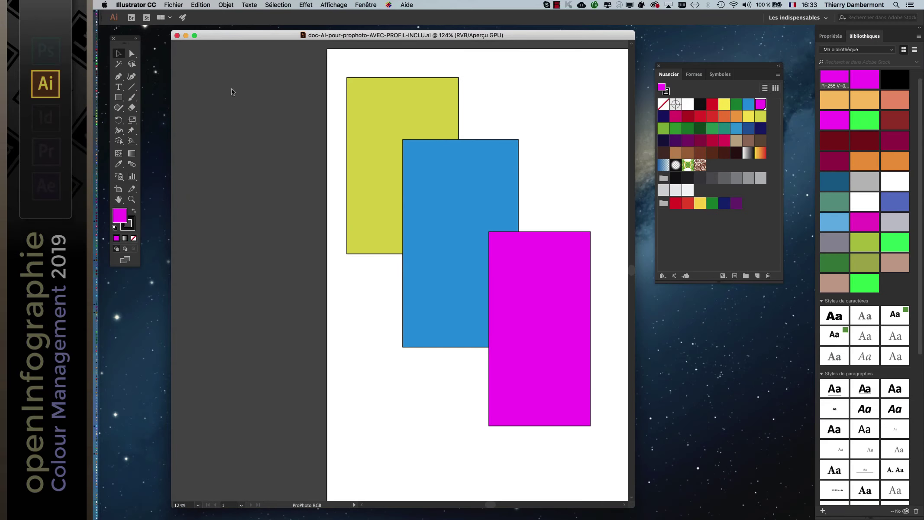
click(178, 35)
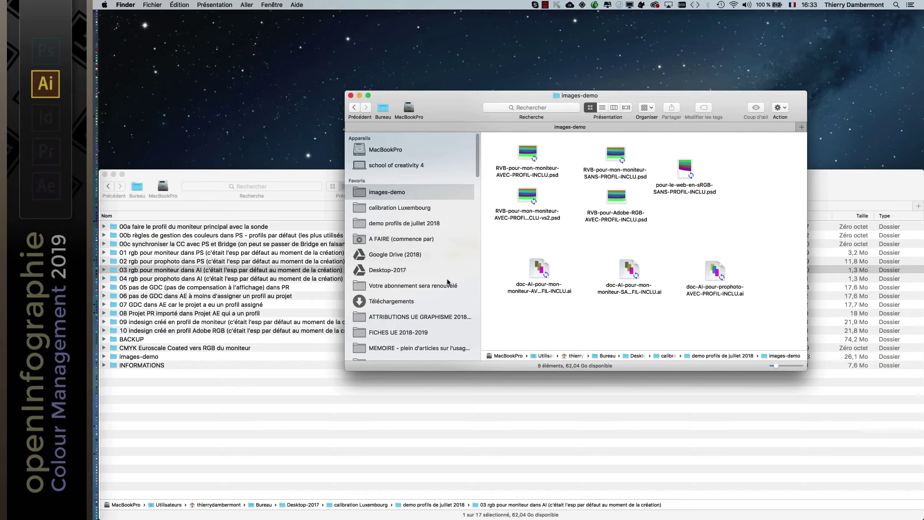
Step: Switch back to Illustrator and review the working spaces and profile mismatch policies in the colour settings, then cancel
key(super+Tab)
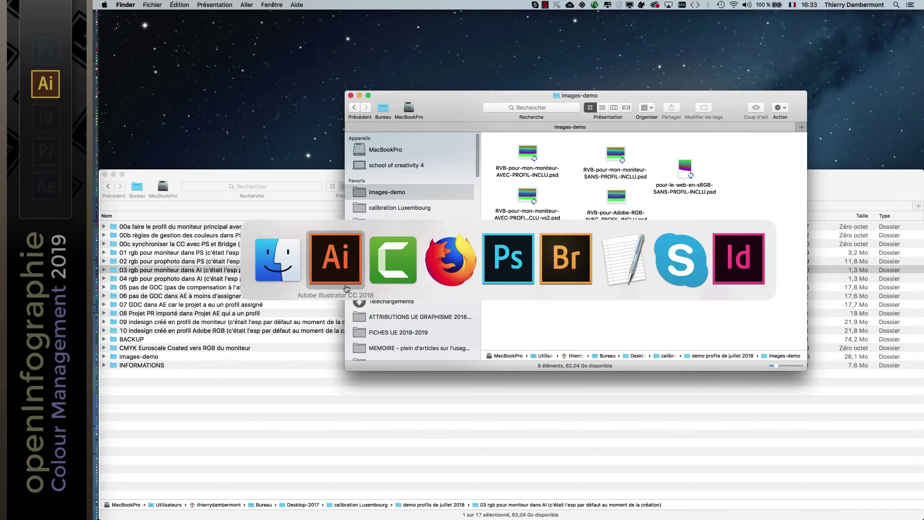
click(201, 4)
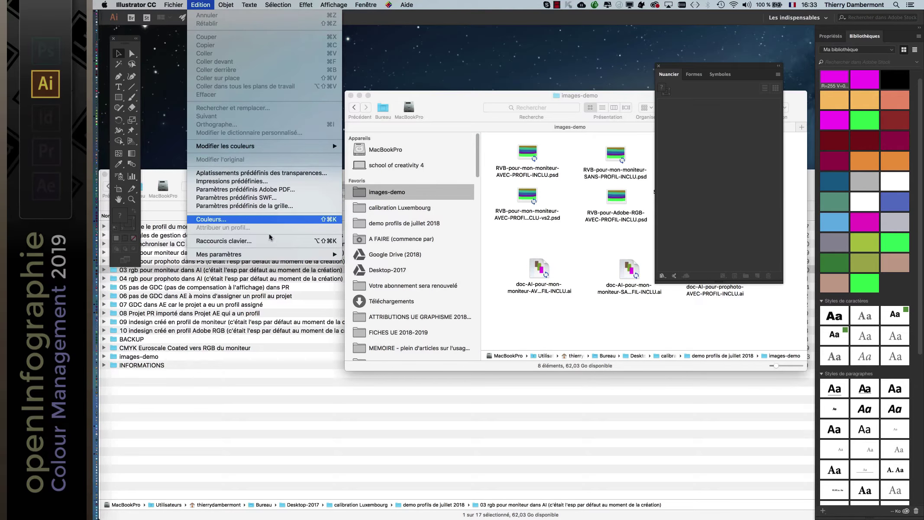
click(260, 220)
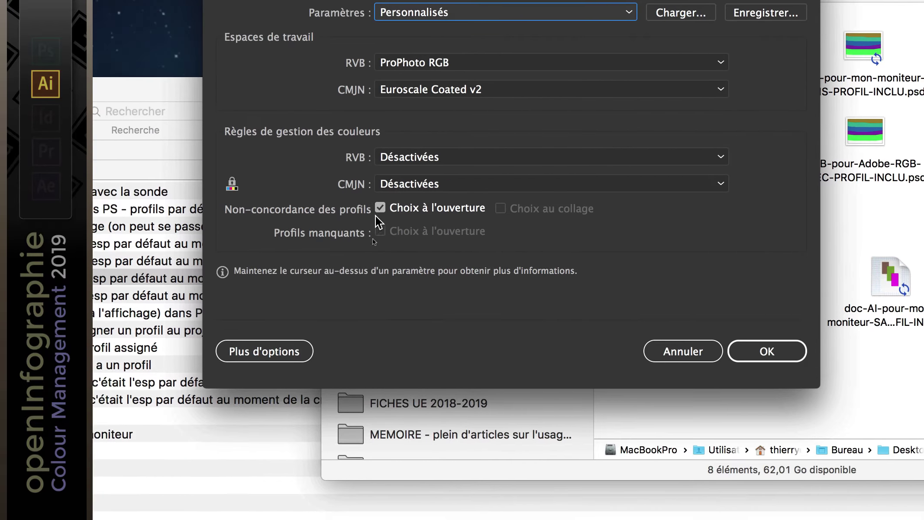
mouse_move(400, 310)
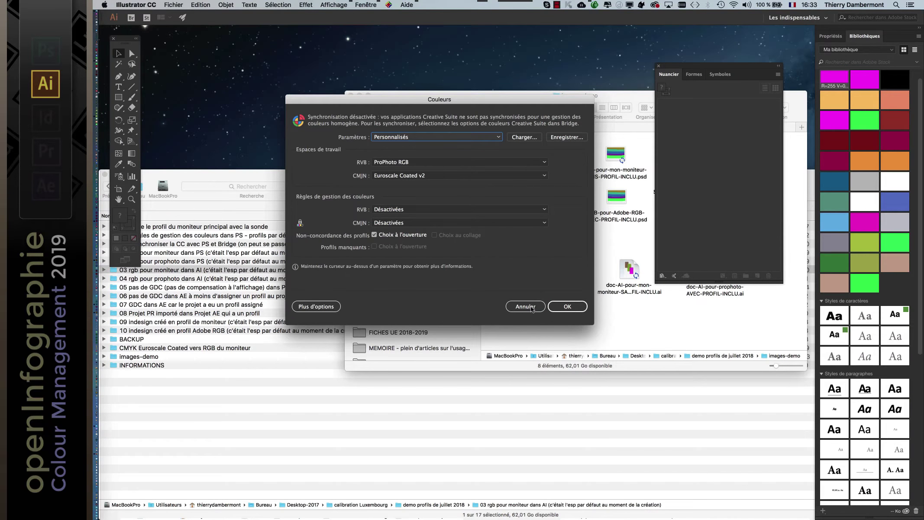
click(532, 306)
Step: From the images-demo folder in Finder, open doc-AI-pour-mon-moniteur-AVEC-PROFIL-INCLU.ai preferring its embedded profile, examine the artwork, and close it
click(381, 96)
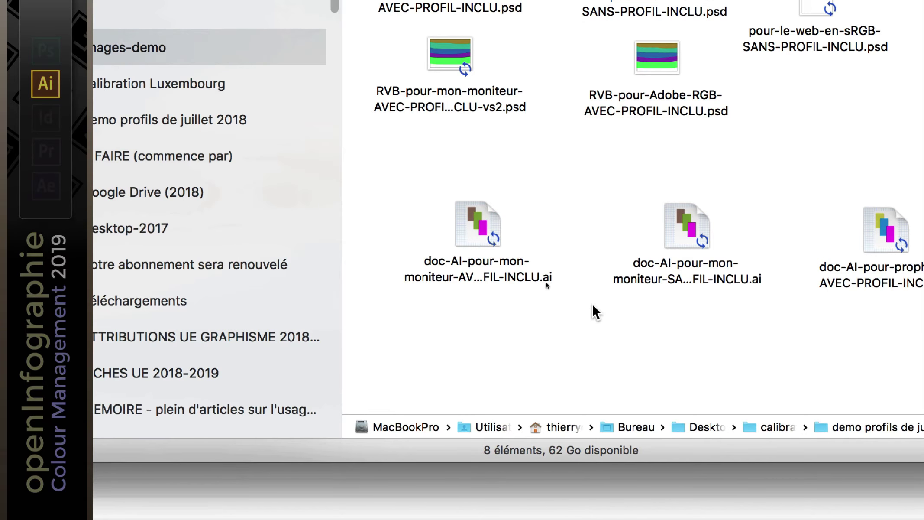
click(485, 247)
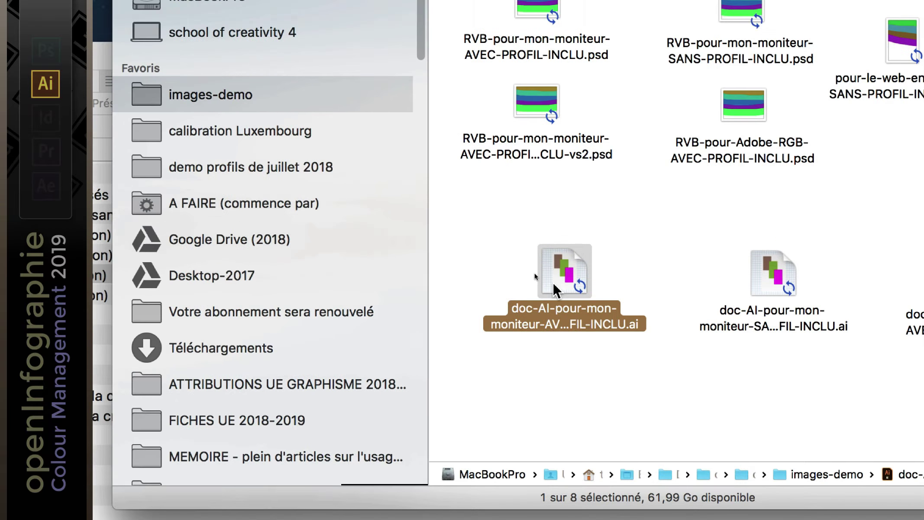
double_click(551, 254)
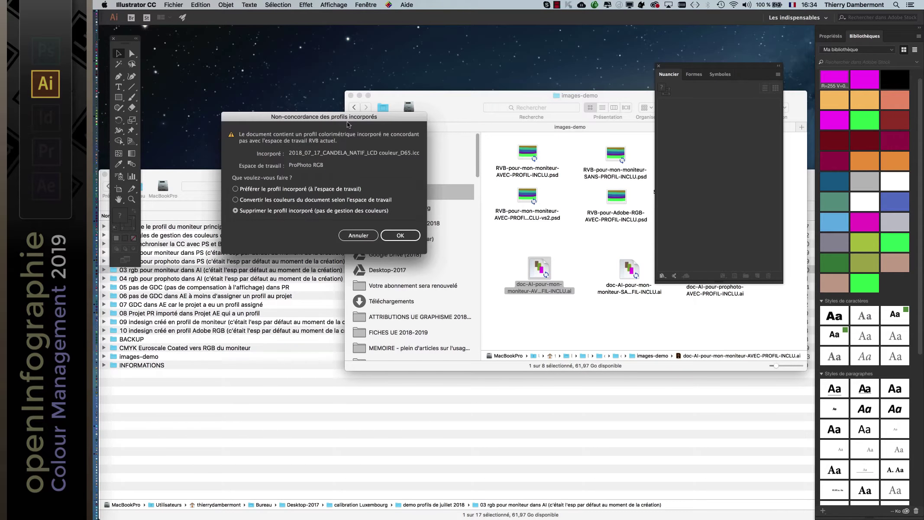
drag(346, 123, 515, 183)
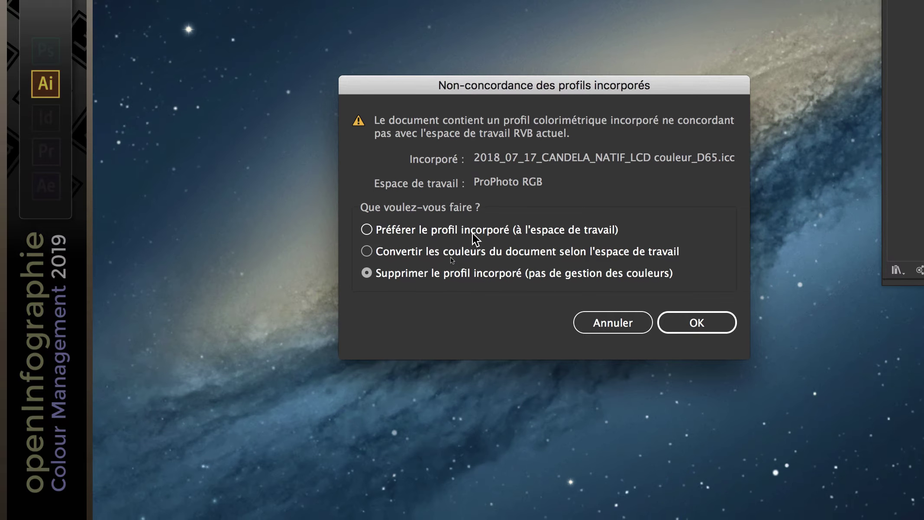
click(474, 236)
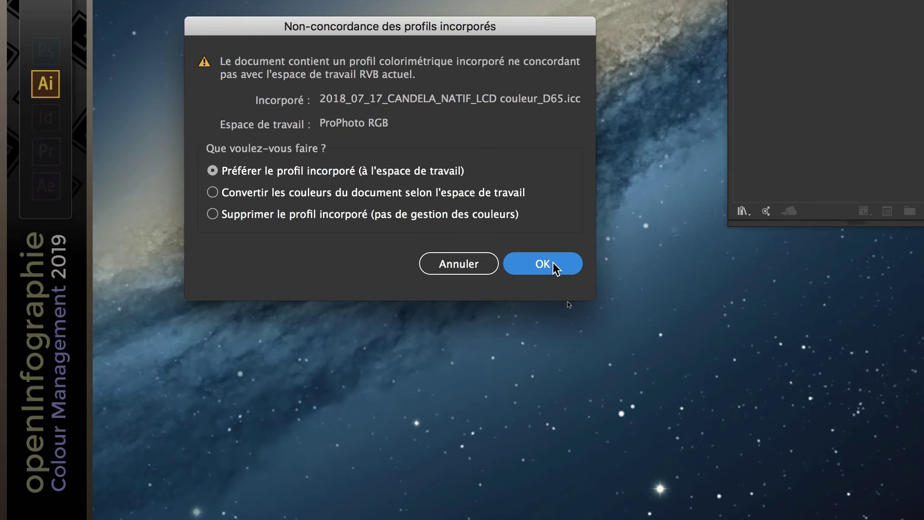
click(554, 263)
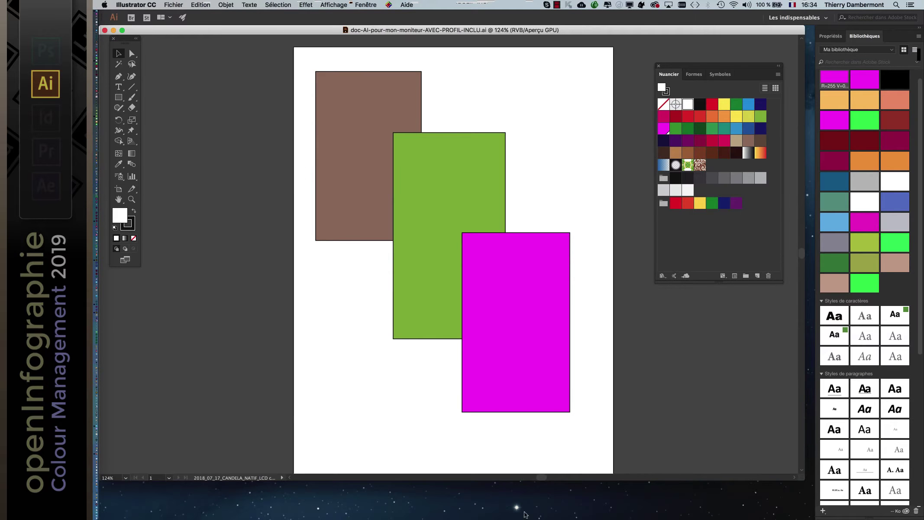
click(103, 30)
Step: Reopen doc-AI-pour-mon-moniteur-AVEC-PROFIL-INCLU.ai from Finder, converting its colours to the ProPhoto RGB working space, and close it without saving
key(super+Tab)
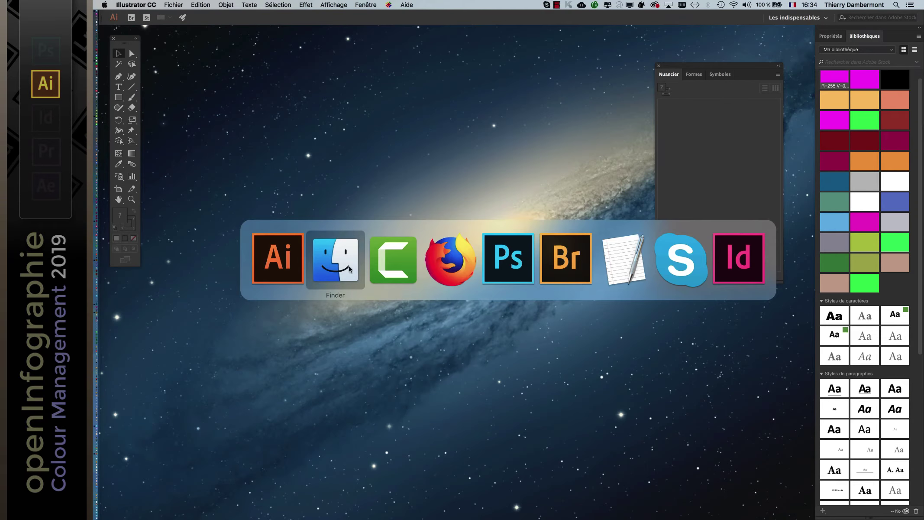
double_click(540, 275)
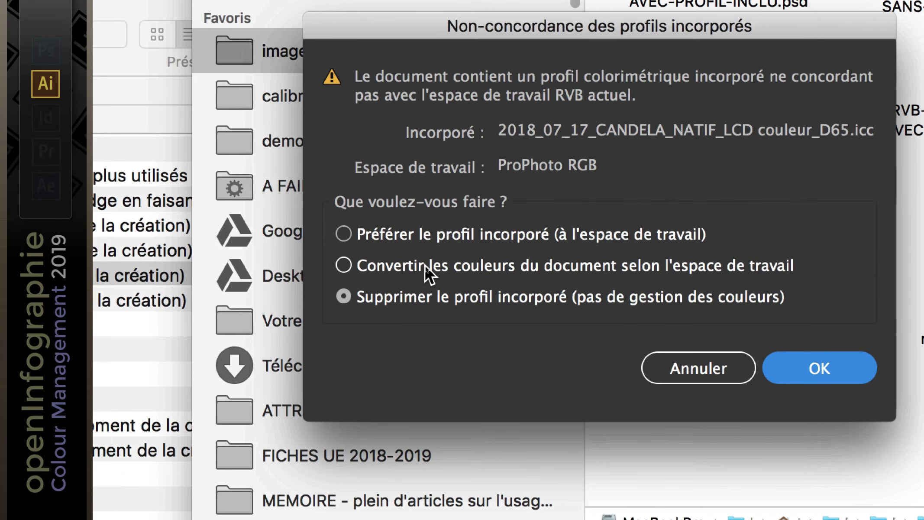
click(425, 268)
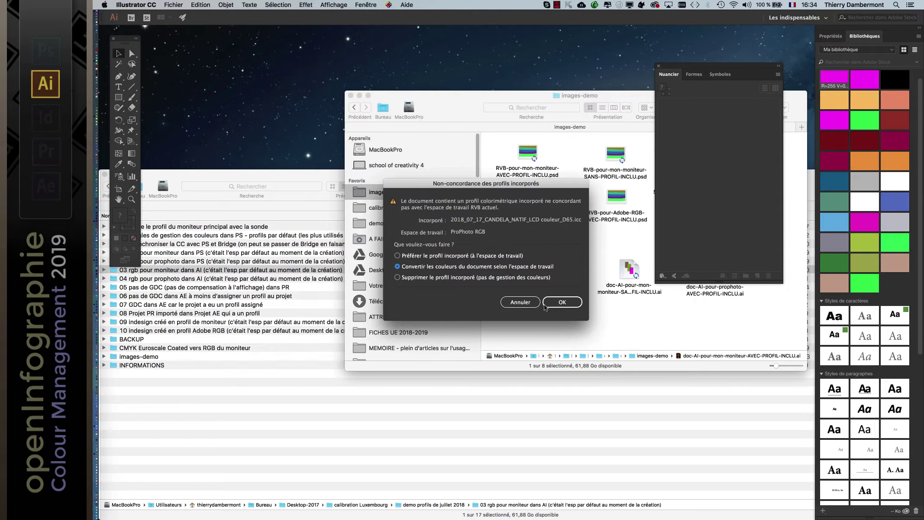
click(562, 303)
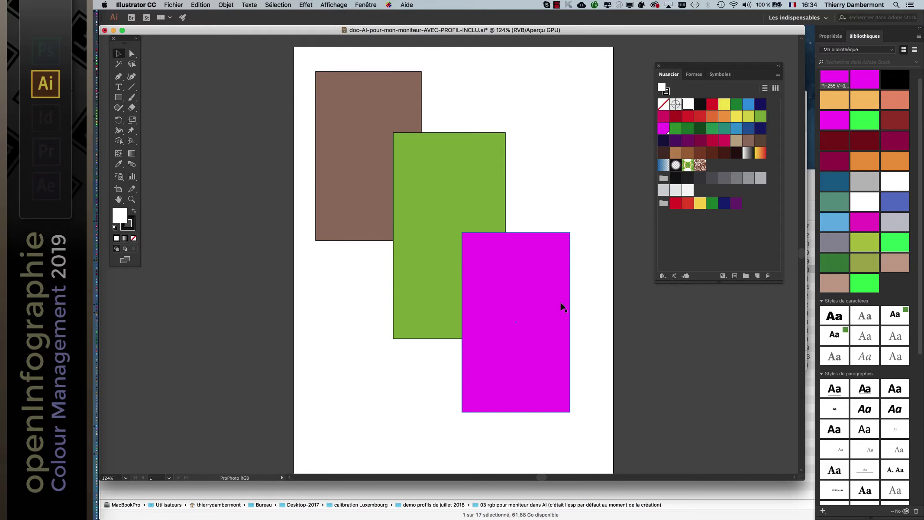
click(105, 32)
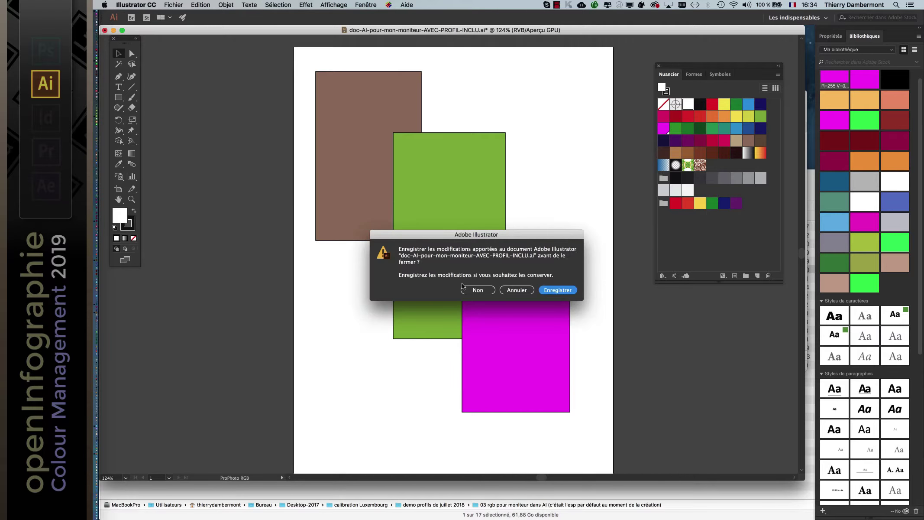
click(484, 293)
Step: Open doc-AI-pour-mon-moniteur-SANS-PROFIL-INCLU.ai from the images-demo folder and narrow its window, keeping the green and magenta rectangles in view
click(571, 325)
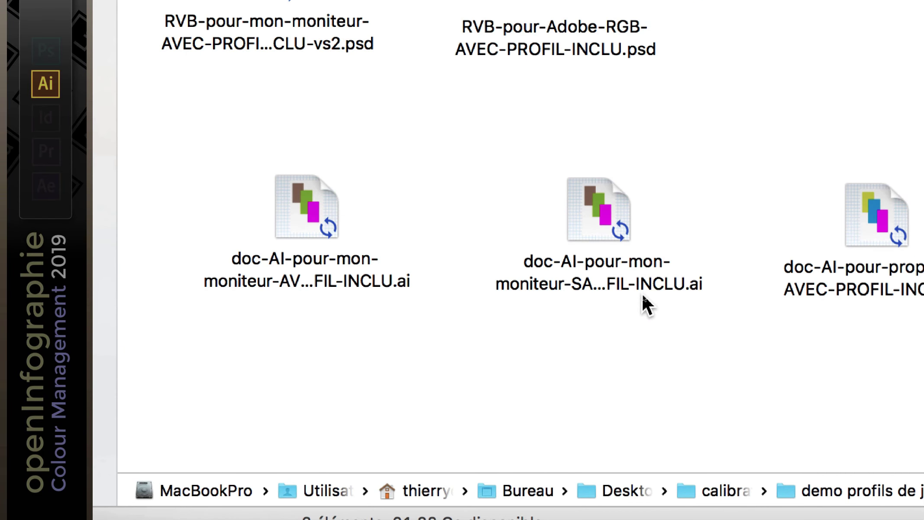
click(635, 275)
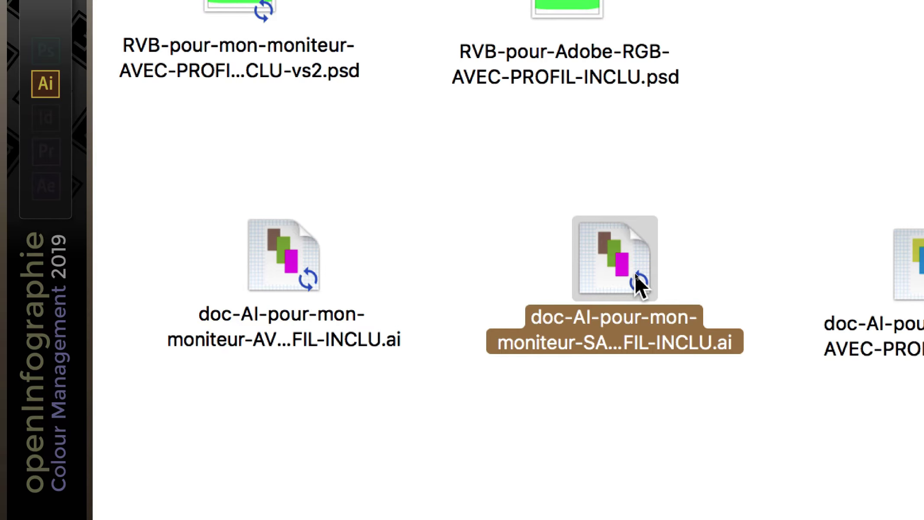
double_click(594, 267)
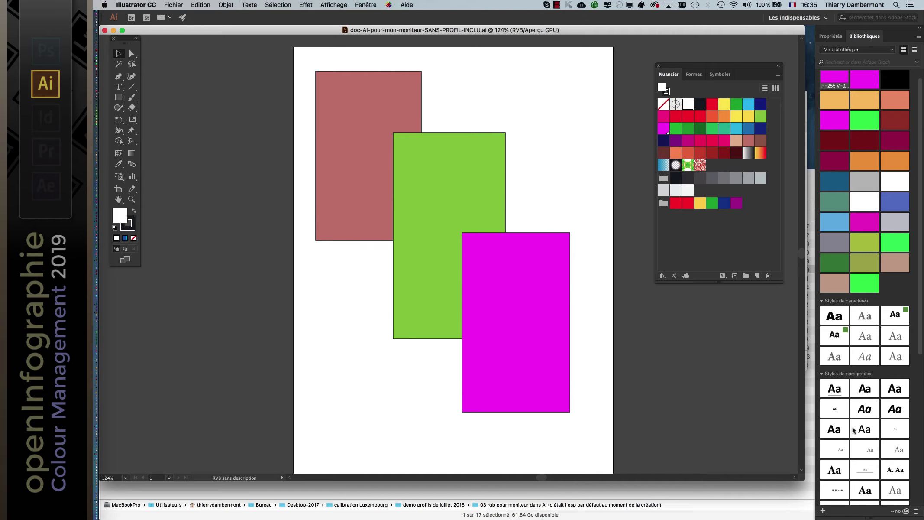
drag(783, 476, 435, 515)
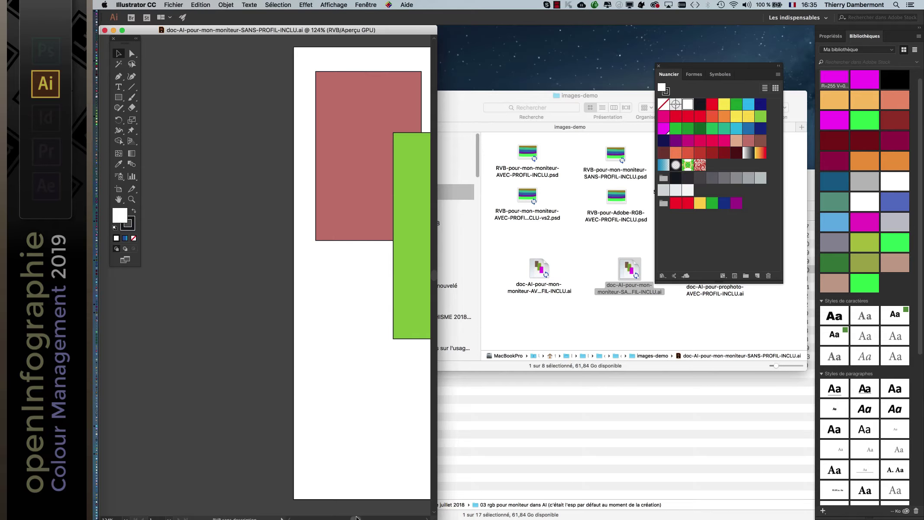
scroll(356, 516, right, 8)
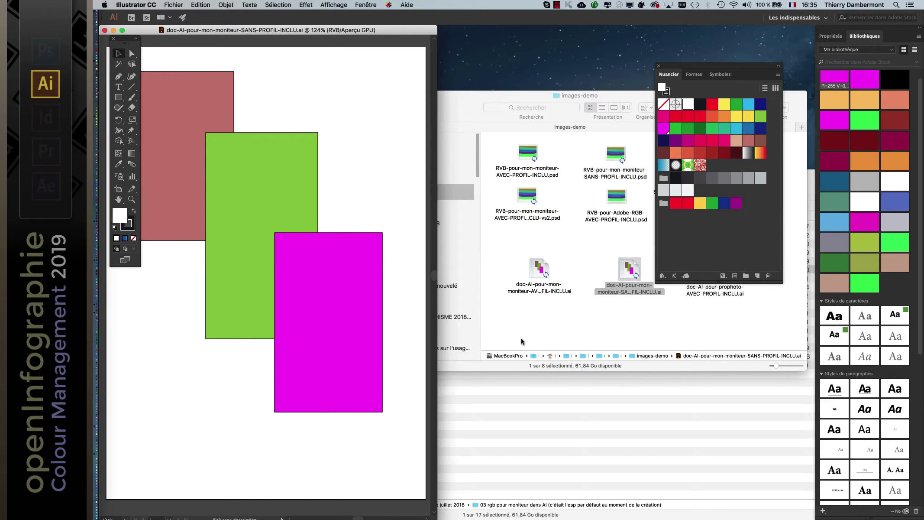
Step: Open doc-AI-pour-mon-moniteur-AVEC-PROFIL-INCLU.ai preferring its embedded profile, and float it in its own window beside the SANS-PROFIL document
click(521, 341)
double_click(537, 281)
click(415, 258)
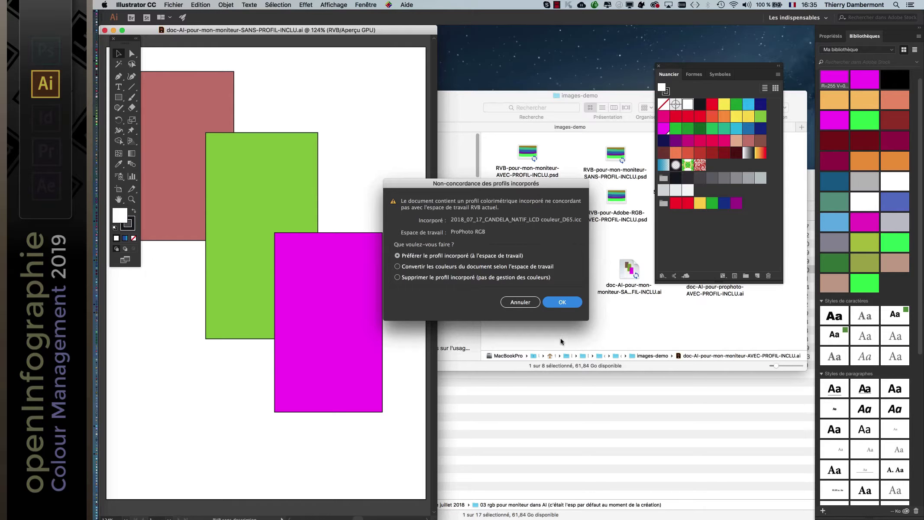
key(Return)
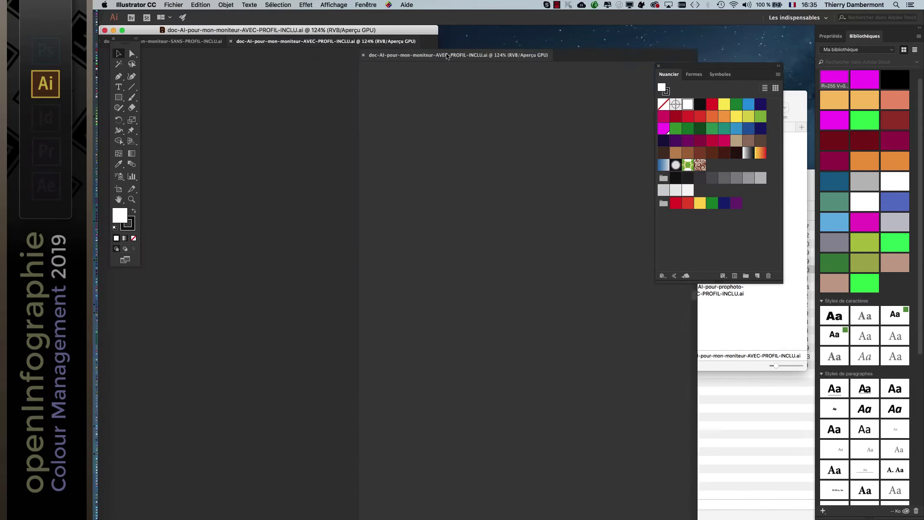
drag(298, 42, 495, 51)
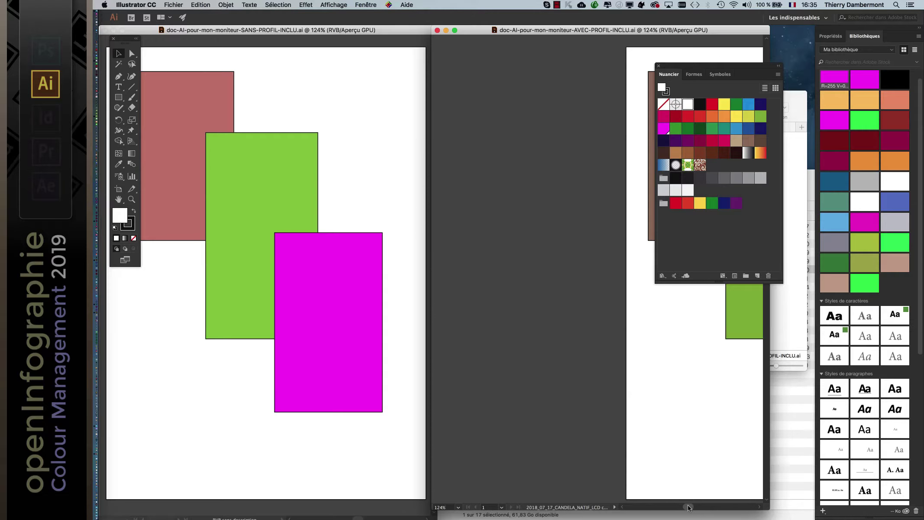
Step: Compare all three rectangles of the AVEC-PROFIL document with the SANS-PROFIL version, dismissing the swatches panel, and close the AVEC-PROFIL document
drag(687, 507, 690, 506)
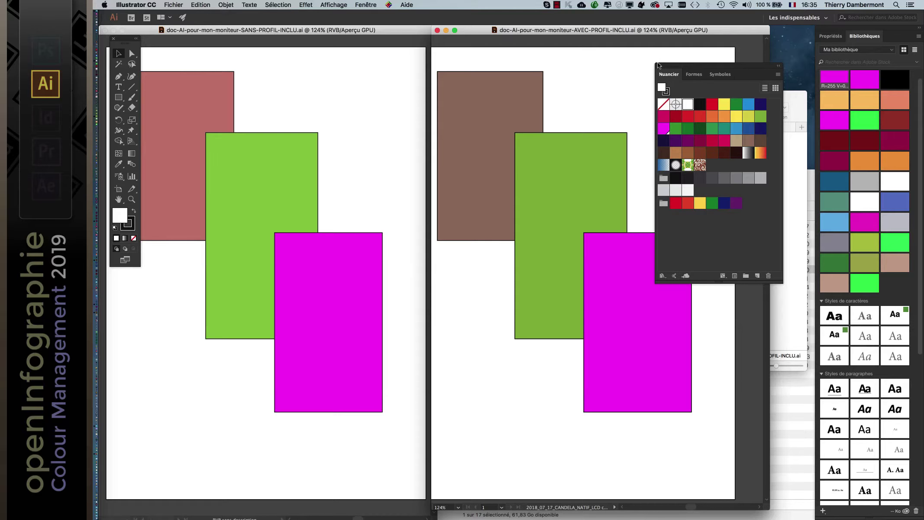
click(659, 66)
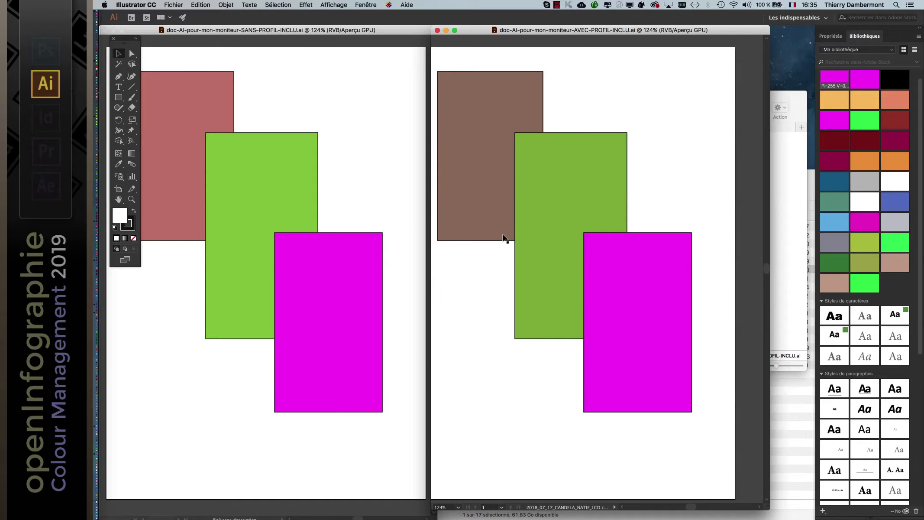
click(510, 220)
click(508, 303)
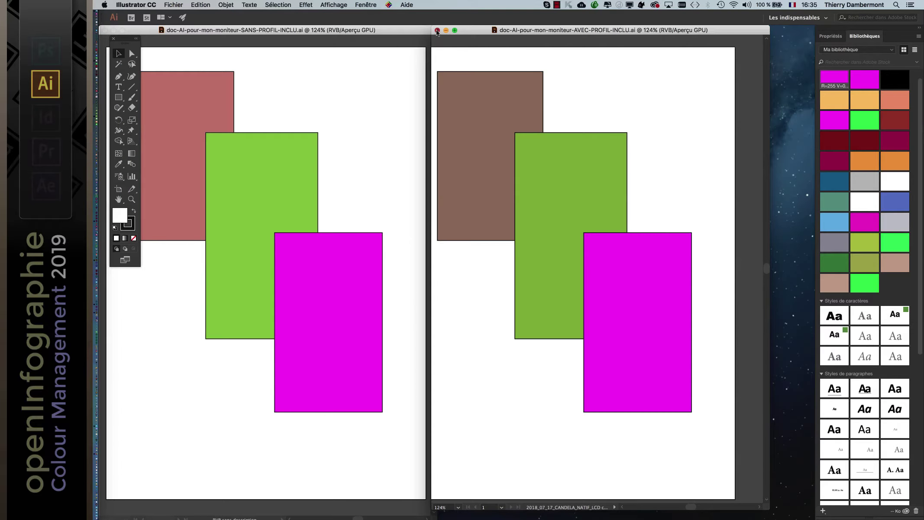
click(437, 31)
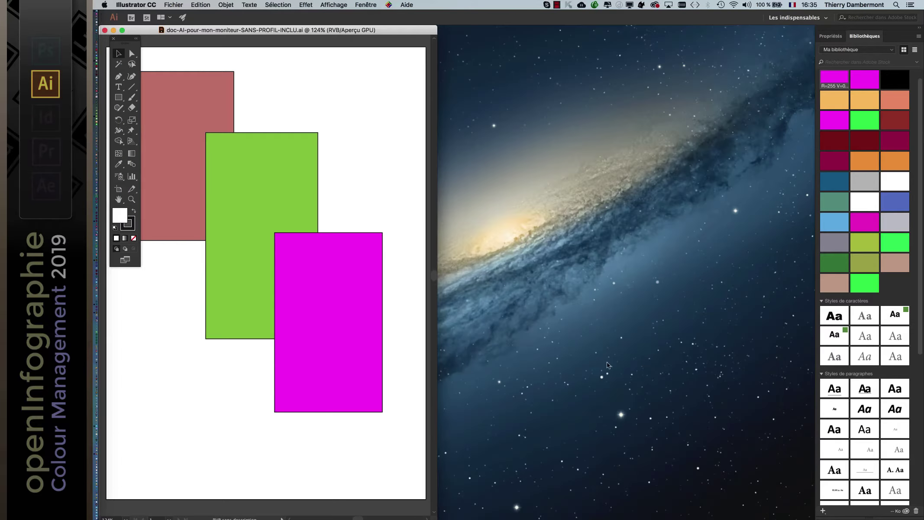
Step: Reopen doc-AI-pour-mon-moniteur-AVEC-PROFIL-INCLU.ai from Finder, converting its colours to the ProPhoto RGB working space, and float it beside the SANS-PROFIL document
click(600, 356)
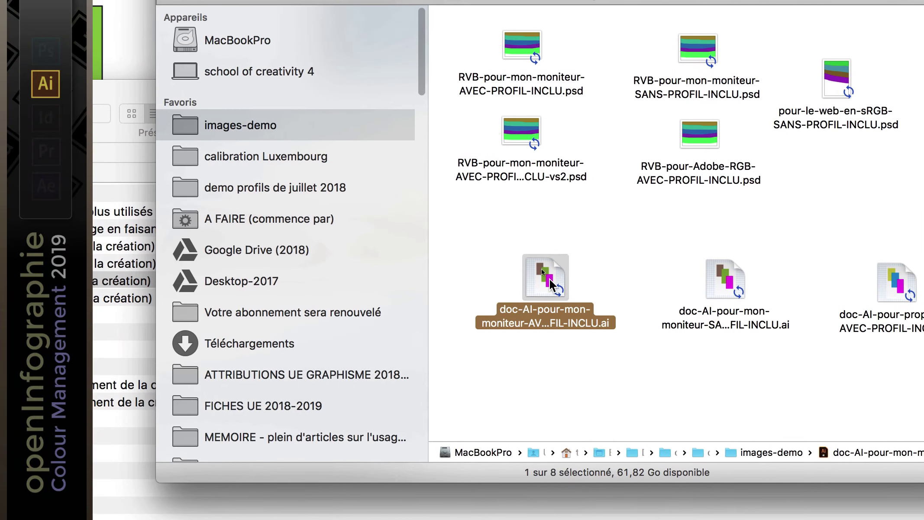
double_click(549, 279)
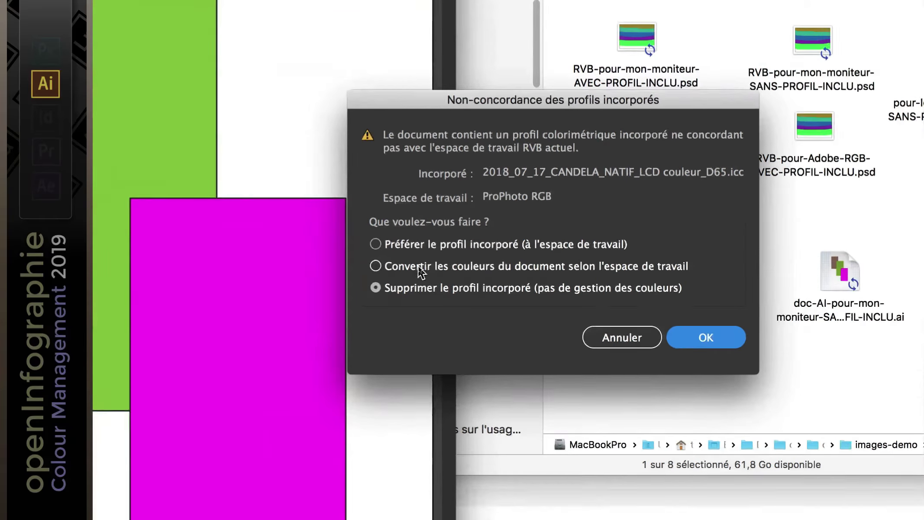
click(420, 272)
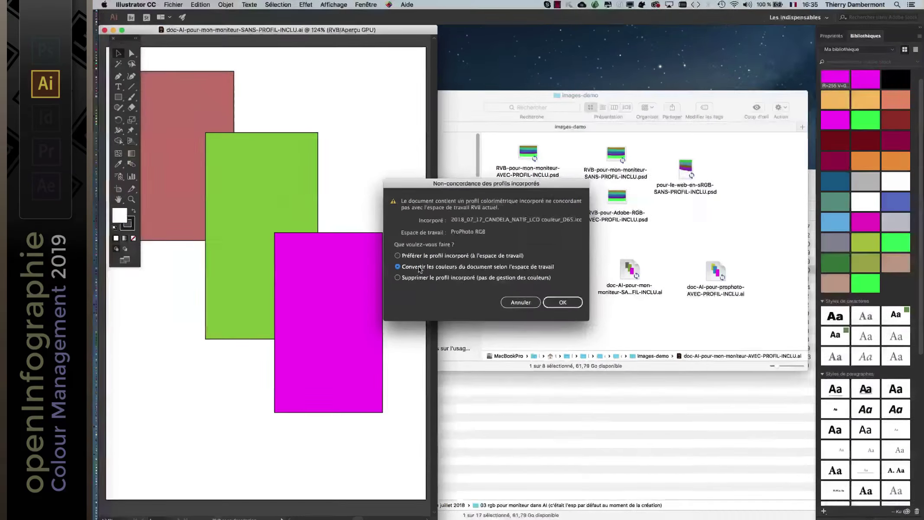
click(554, 303)
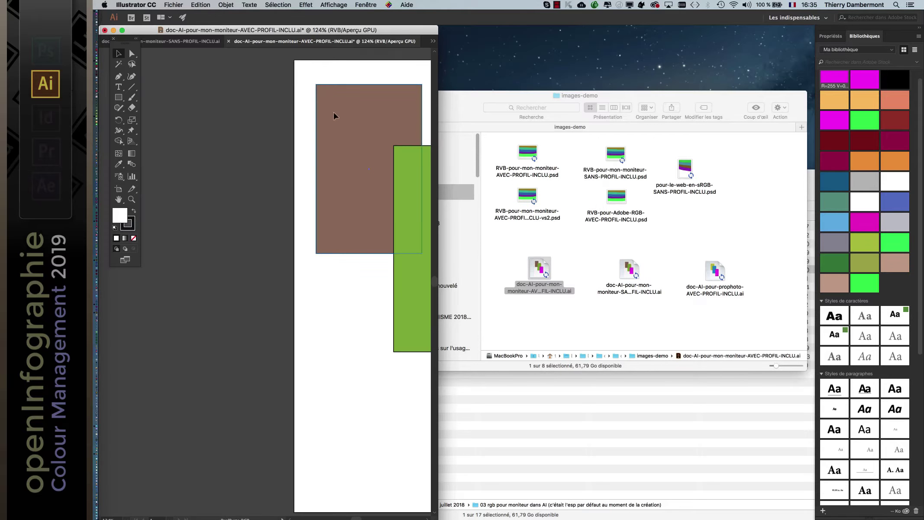
drag(262, 41, 489, 36)
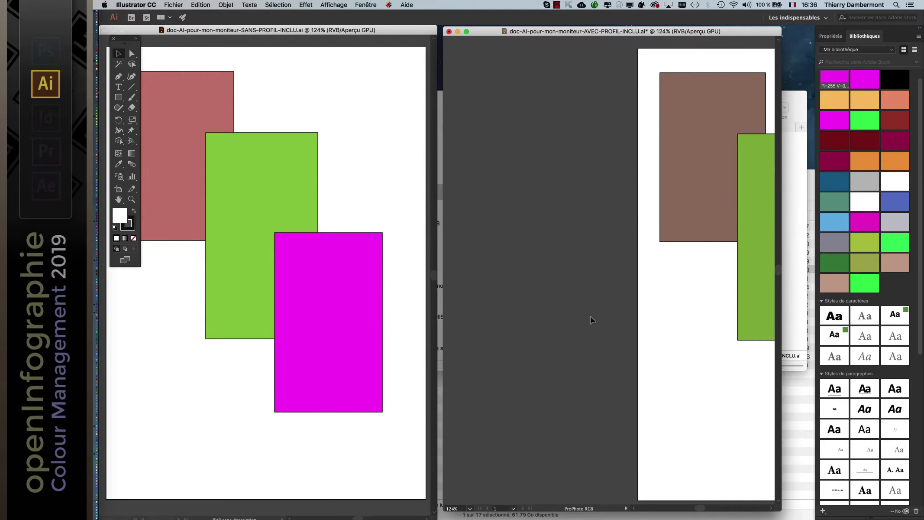
scroll(702, 510, left, 8)
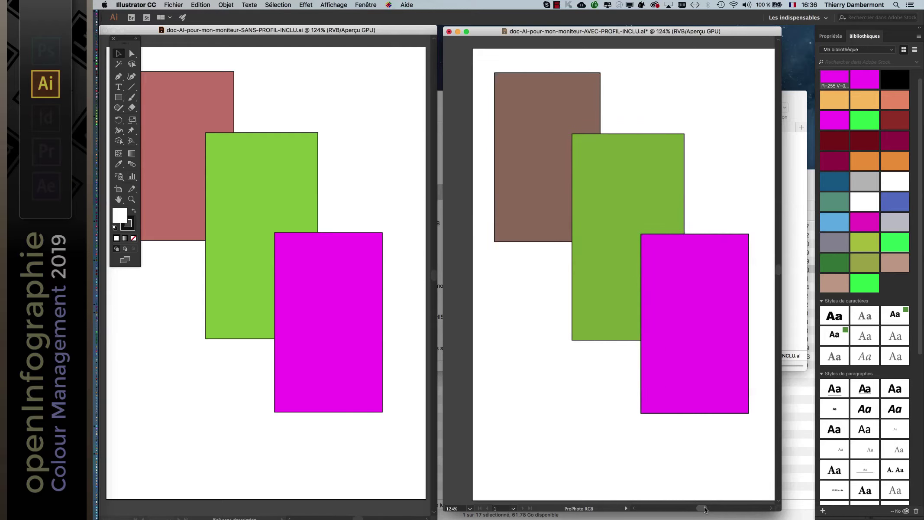
Step: Resize the SANS-PROFIL document window so its status bar is accessible, keeping all three rectangles in view for comparison
click(358, 518)
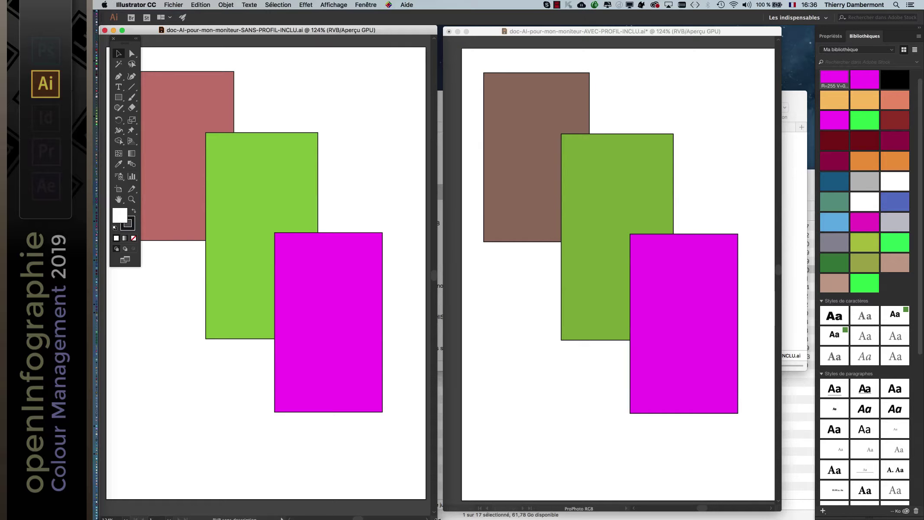
drag(435, 518, 438, 509)
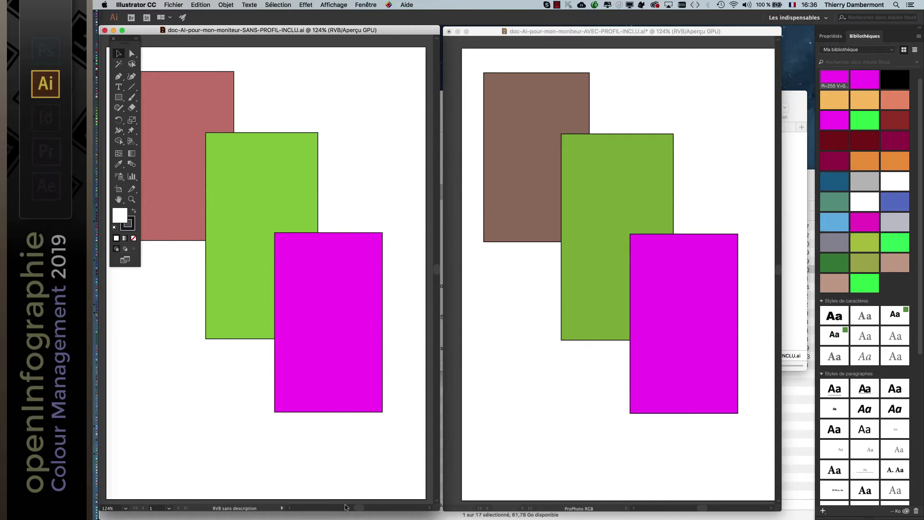
scroll(359, 507, left, 3)
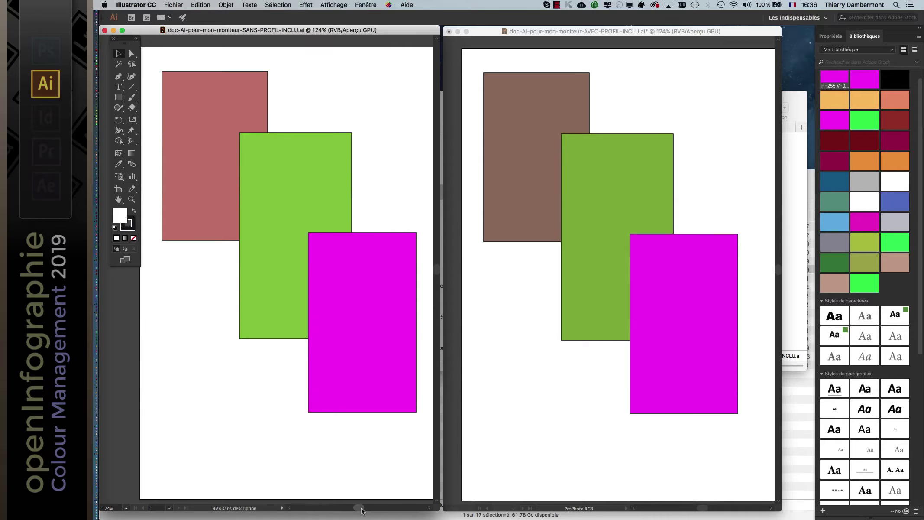
Step: Review the working spaces and colour management policies in the colour settings, and leave them without changes
click(200, 5)
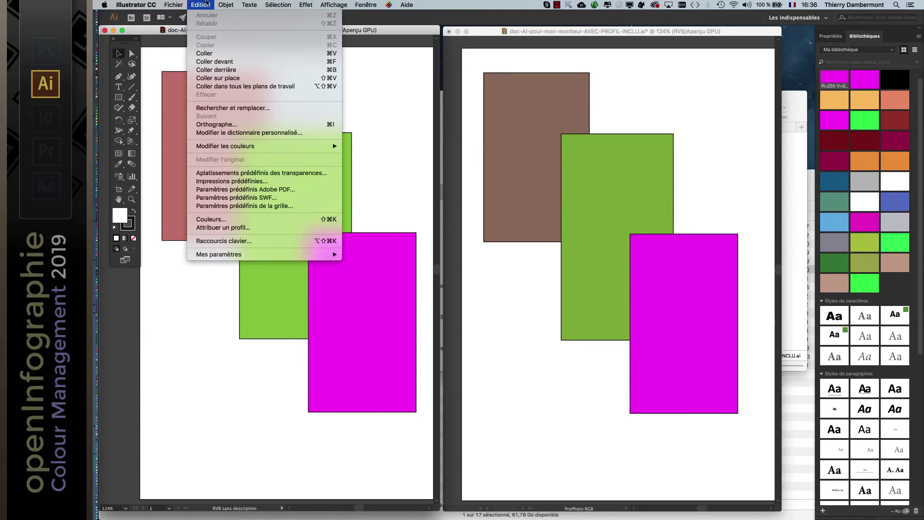
click(231, 220)
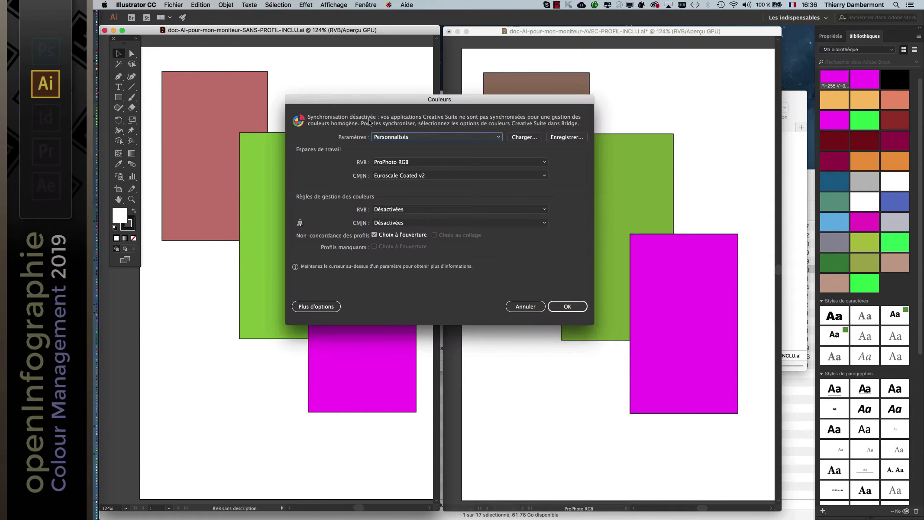
click(525, 308)
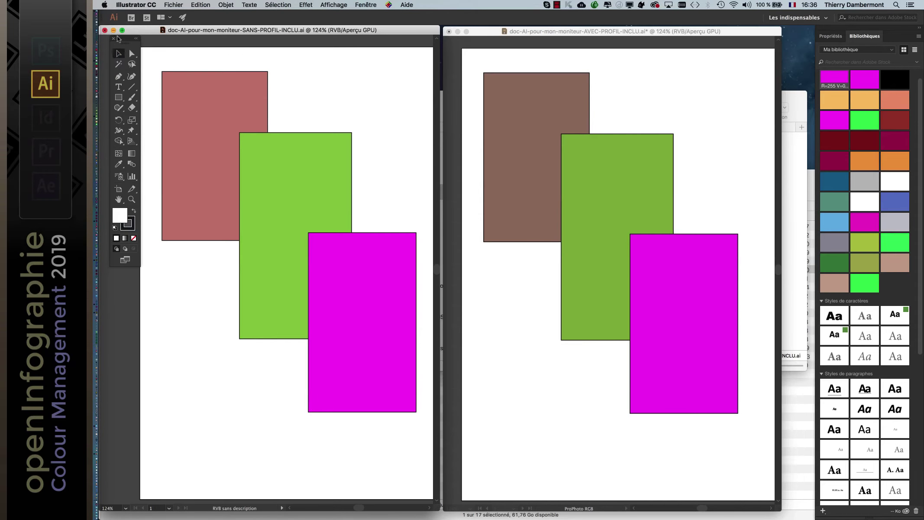
Step: Close the SANS-PROFIL and AVEC-PROFIL documents, discarding the colour conversion in the latter
click(105, 29)
click(449, 31)
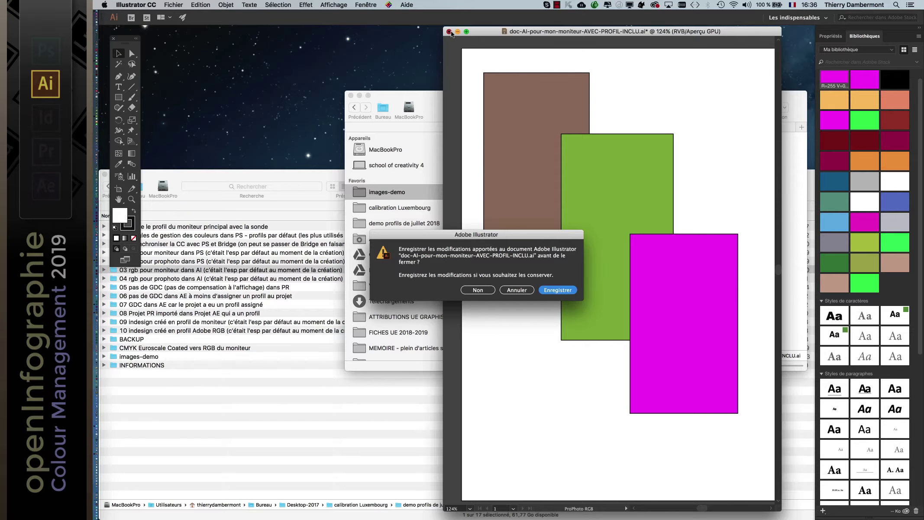
click(489, 290)
Step: Set the RGB working space to Adobe RGB (1998) in the colour settings and apply it
click(182, 3)
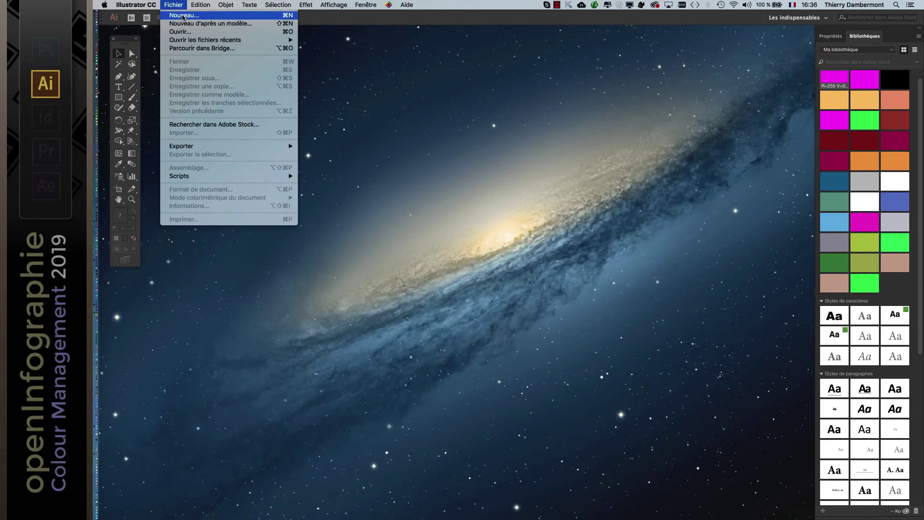
mouse_move(201, 5)
click(246, 222)
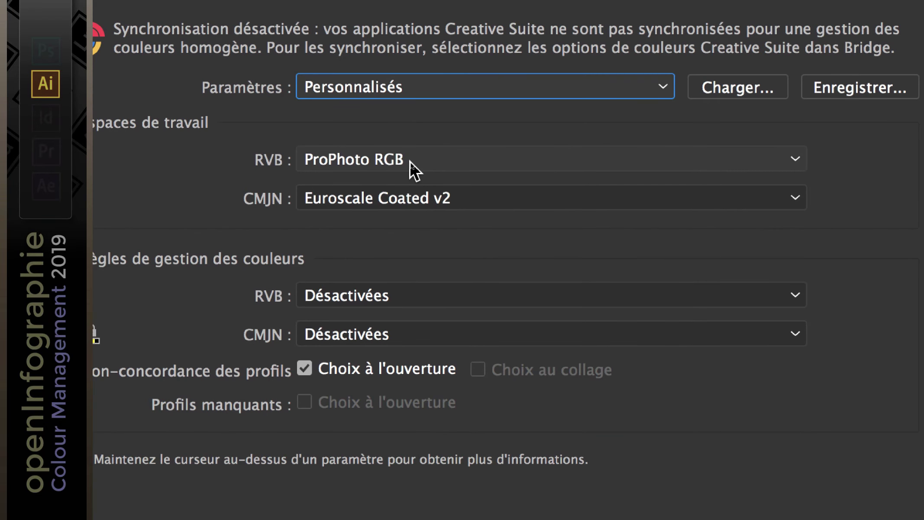
click(412, 170)
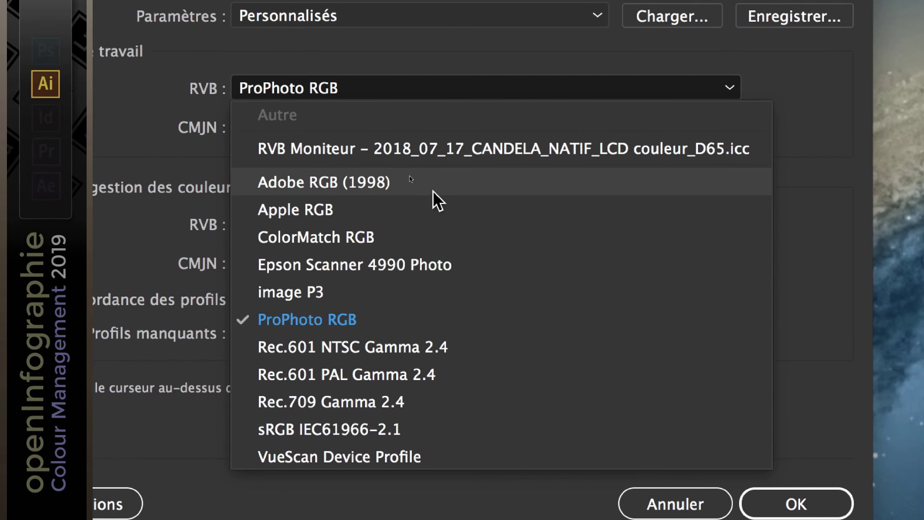
click(432, 192)
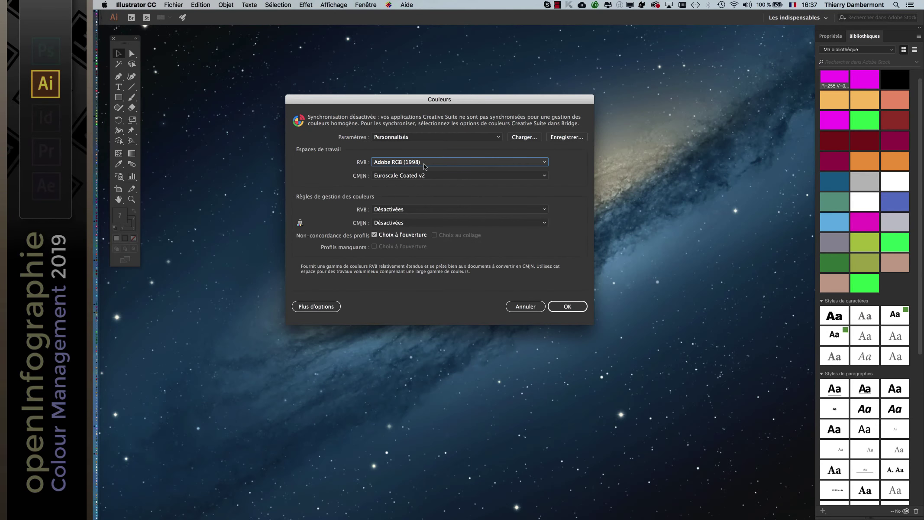
click(565, 306)
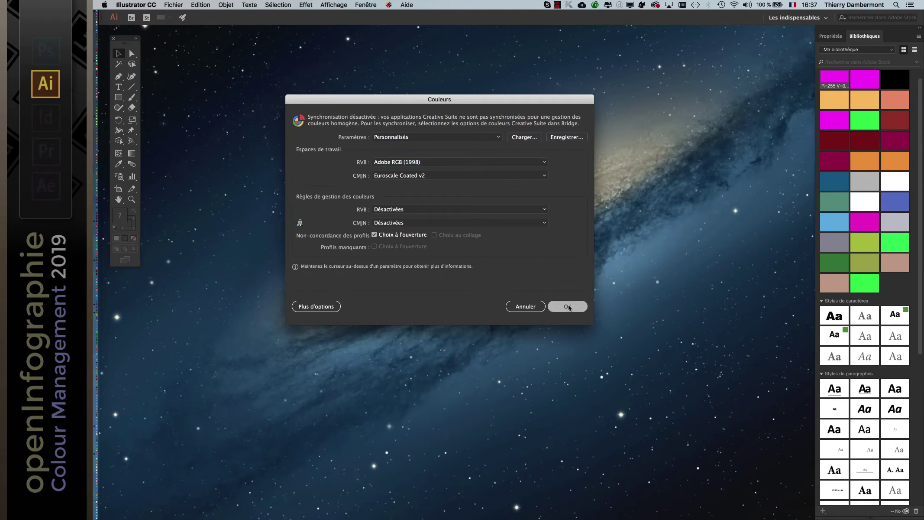
Step: Configure a new A4 print document with RGB colour mode, and dismiss the dialog without creating the document
click(174, 5)
click(181, 16)
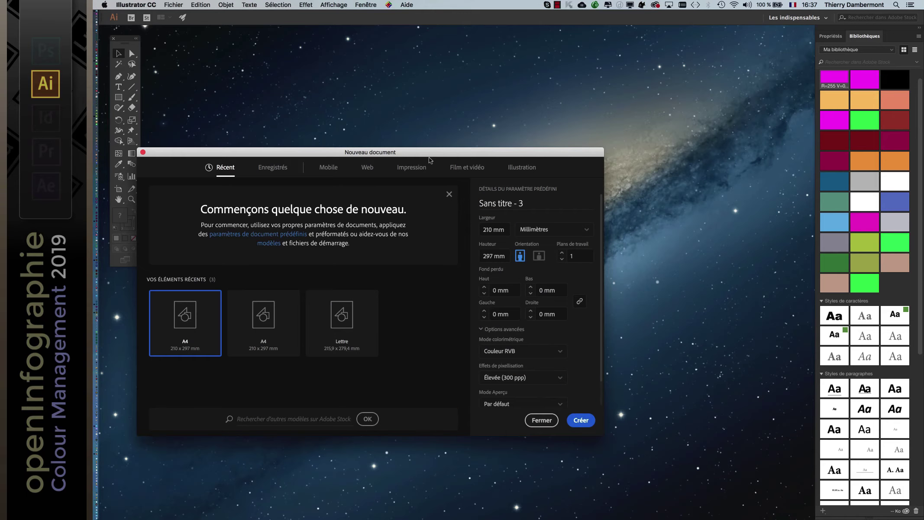
click(494, 138)
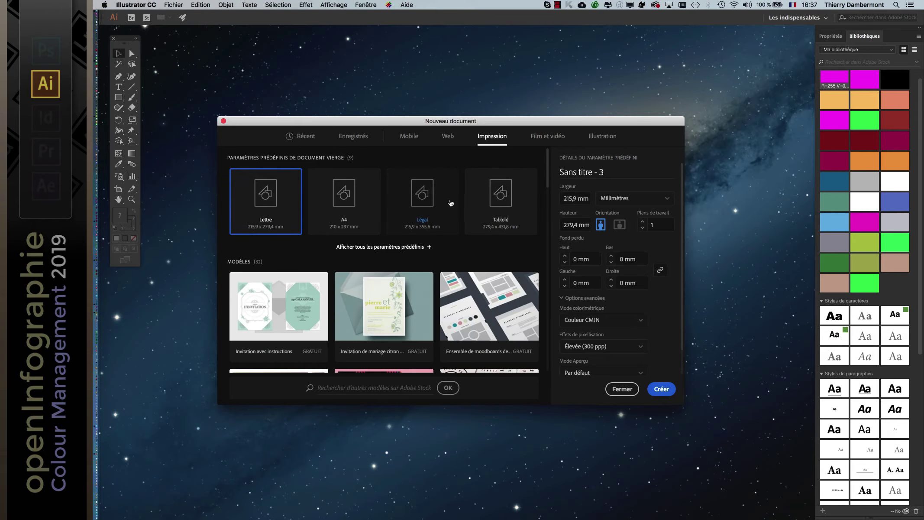
click(344, 207)
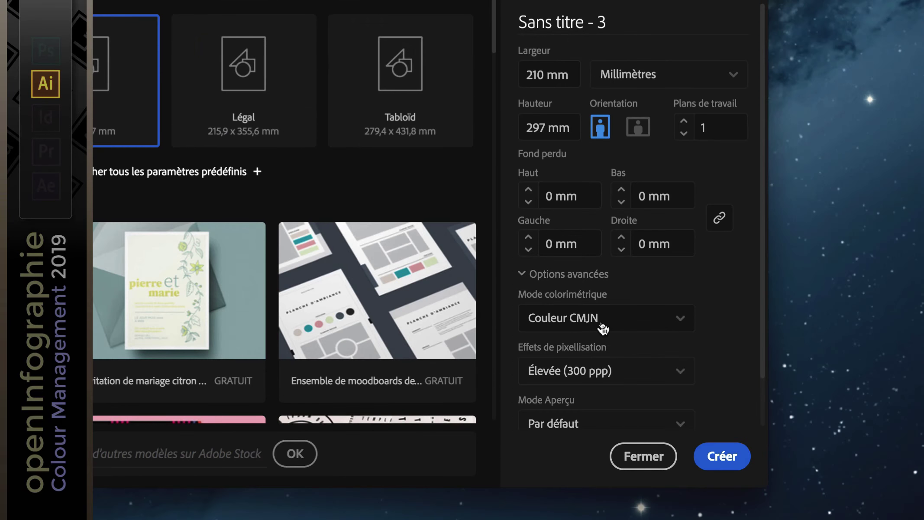
click(602, 323)
click(603, 299)
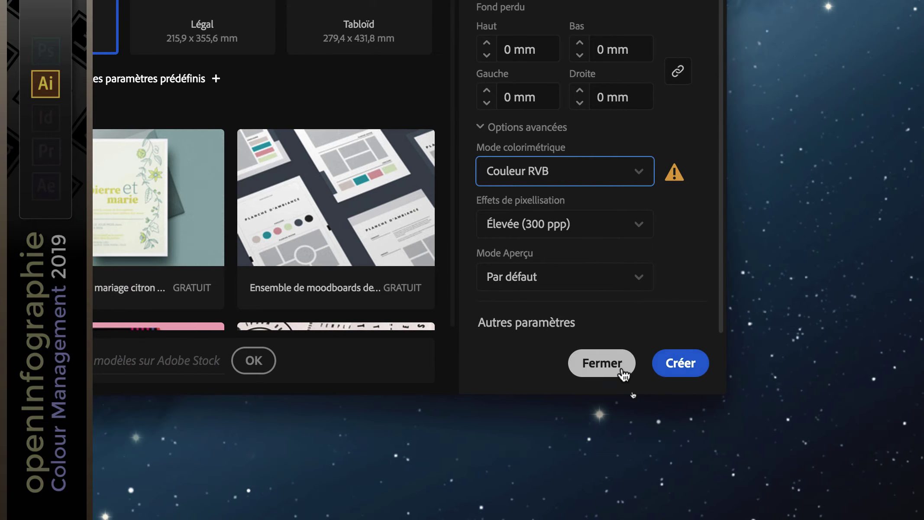
click(567, 366)
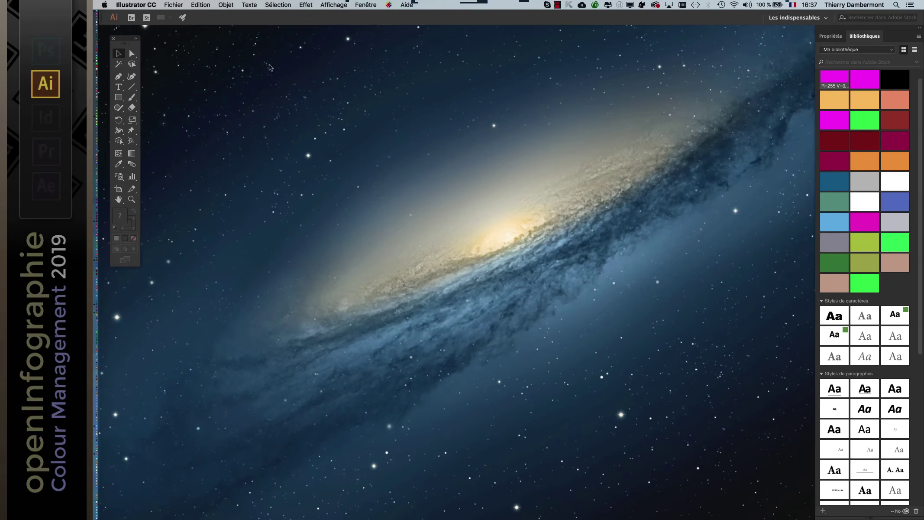
Step: Examine the CMYK working space profiles offered in the colour settings, keeping Euroscale Coated v2 selected
click(199, 4)
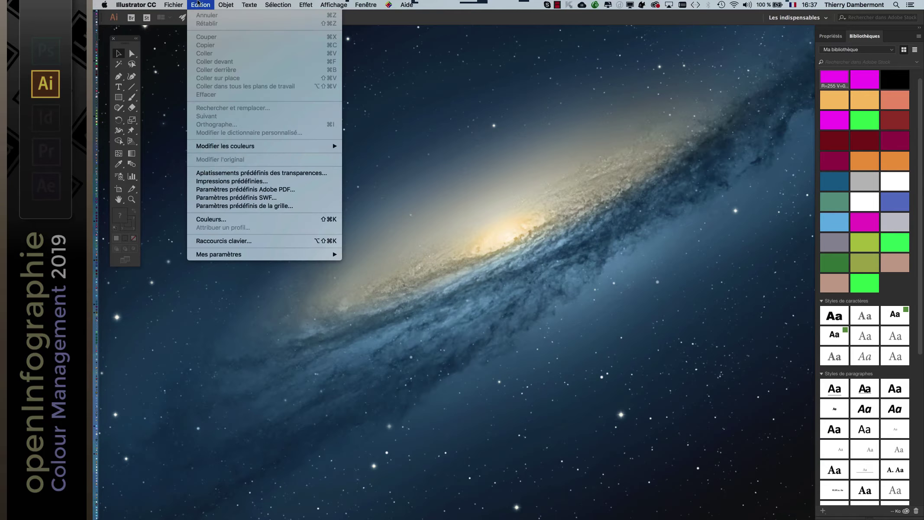
click(216, 221)
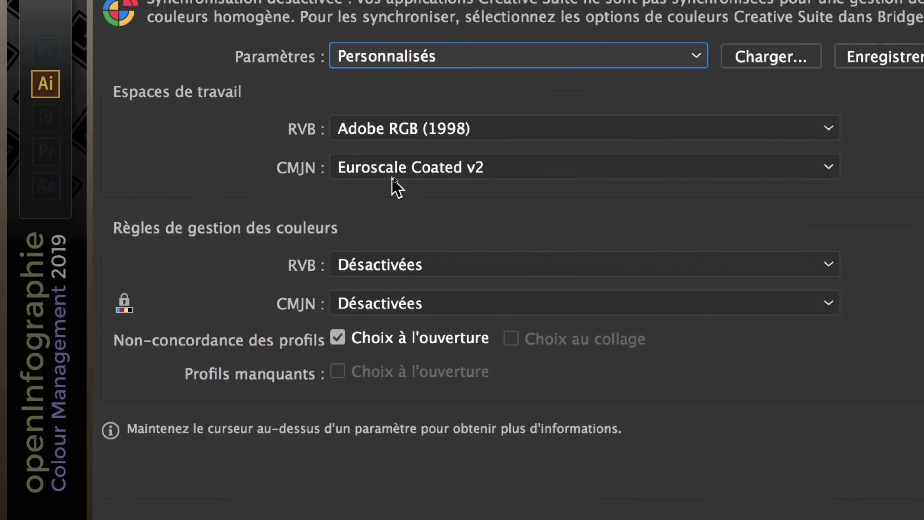
click(392, 177)
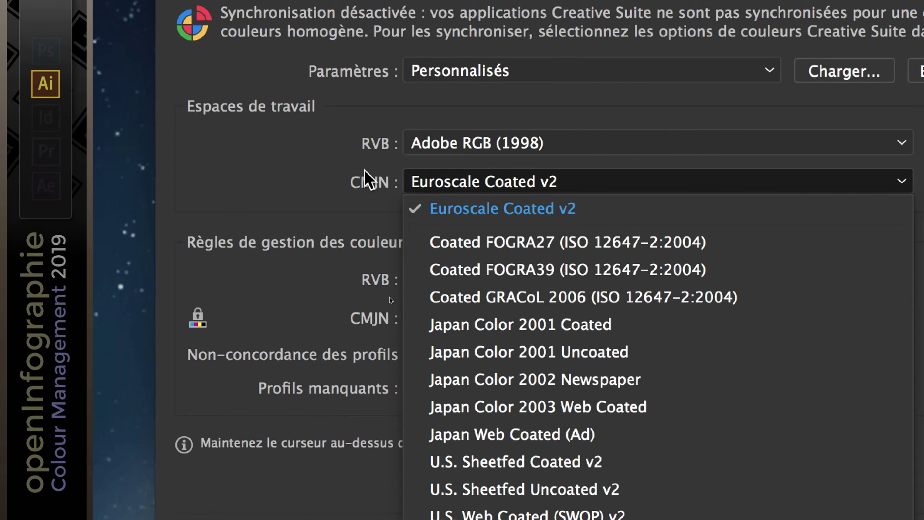
click(367, 184)
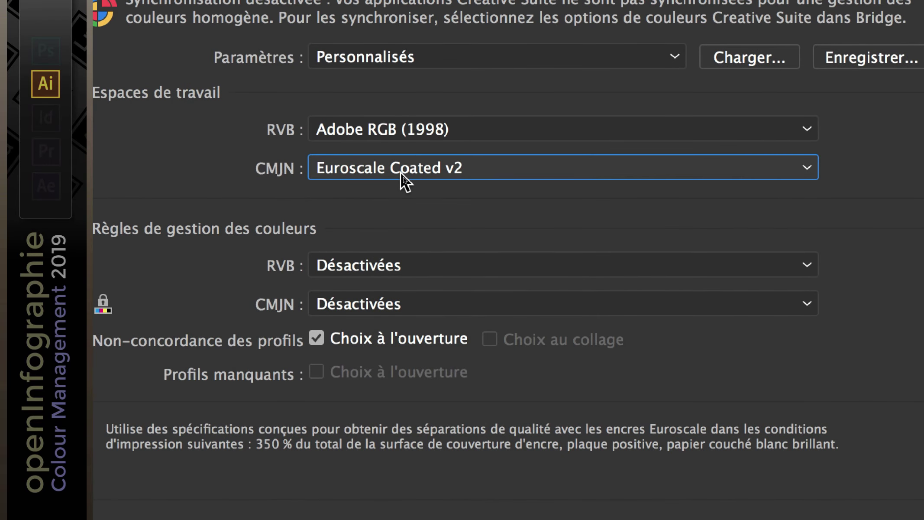
click(404, 182)
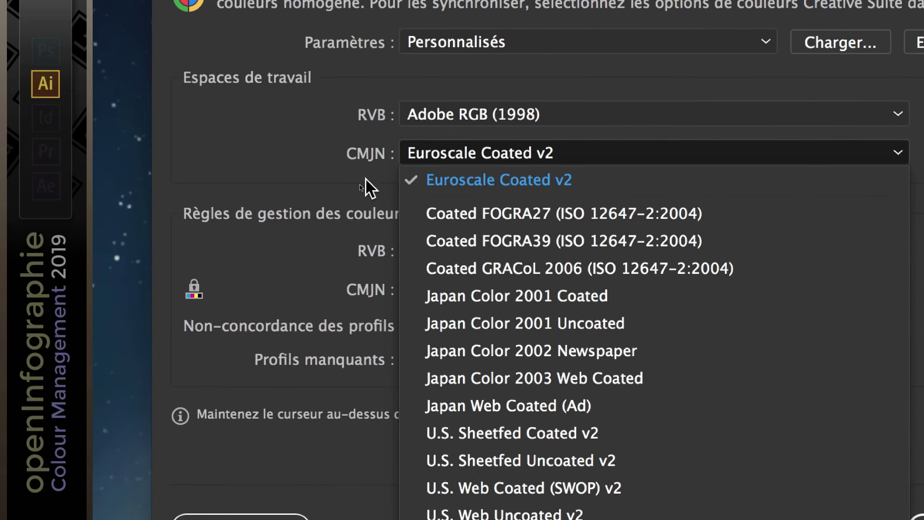
click(245, 172)
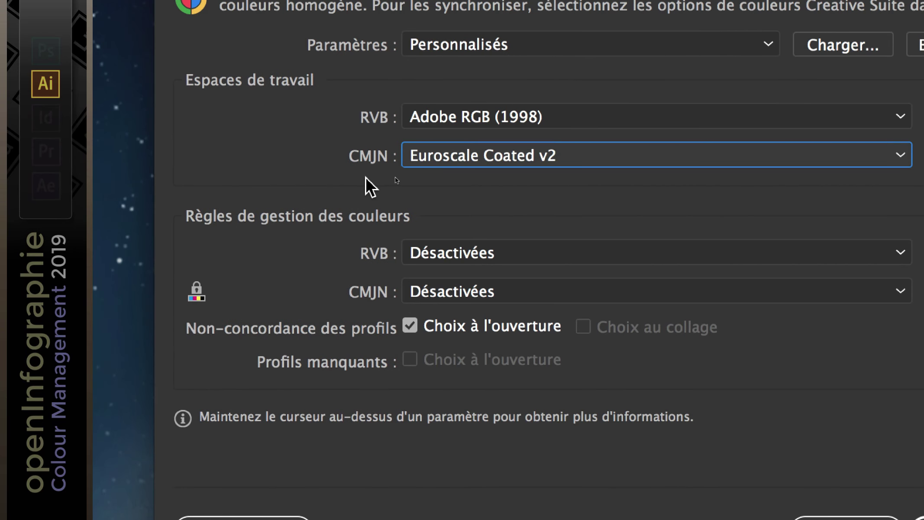
click(367, 186)
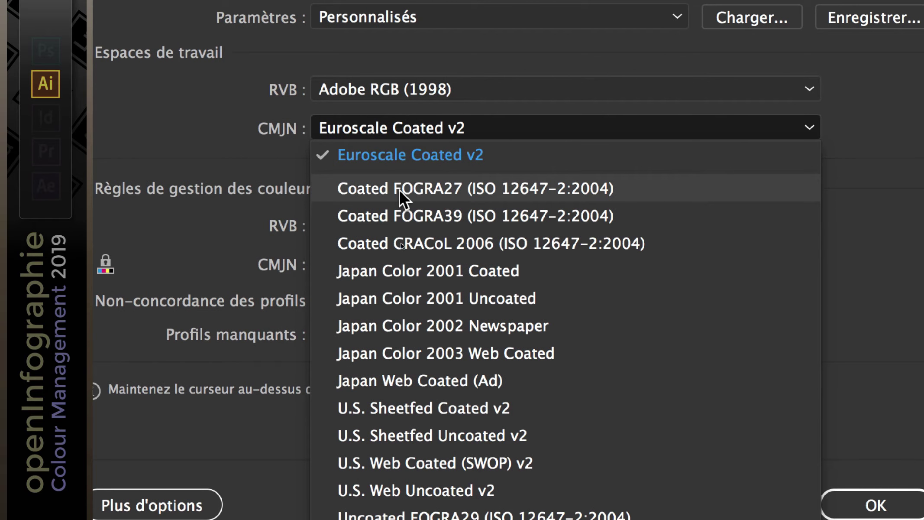
click(228, 158)
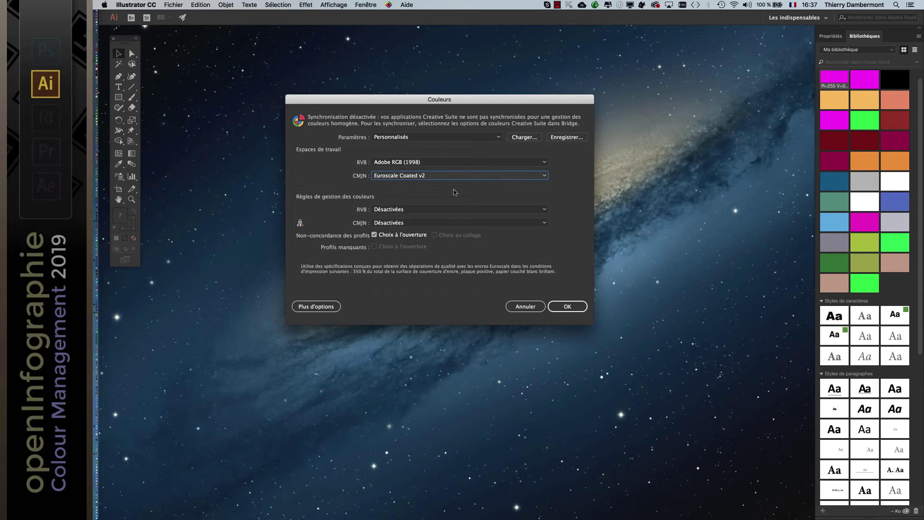
Step: Dismiss the colour settings and create a new A4 print document, 210 x 297 mm, in RGB colour mode
click(525, 306)
click(173, 5)
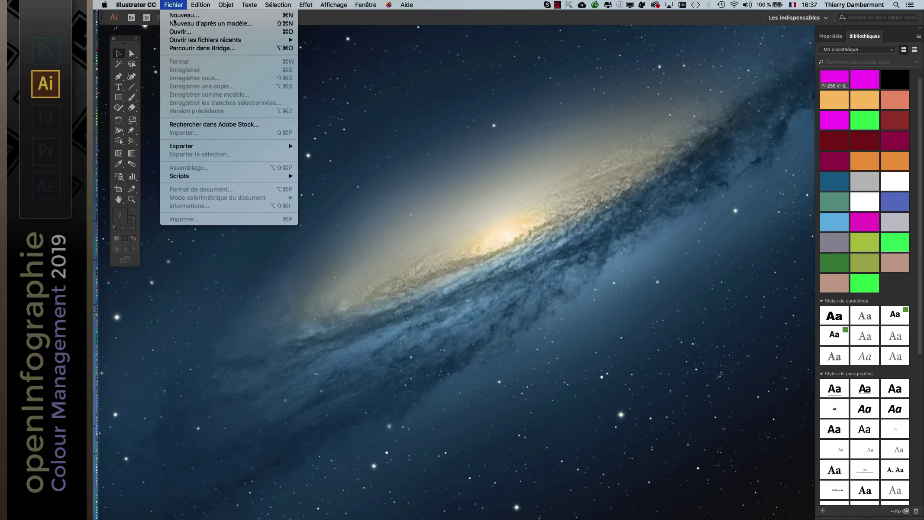
click(178, 15)
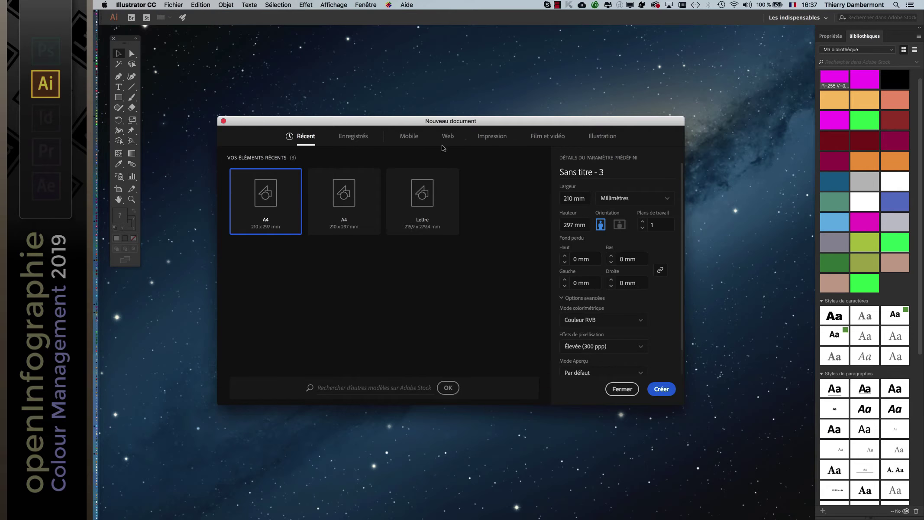
click(492, 136)
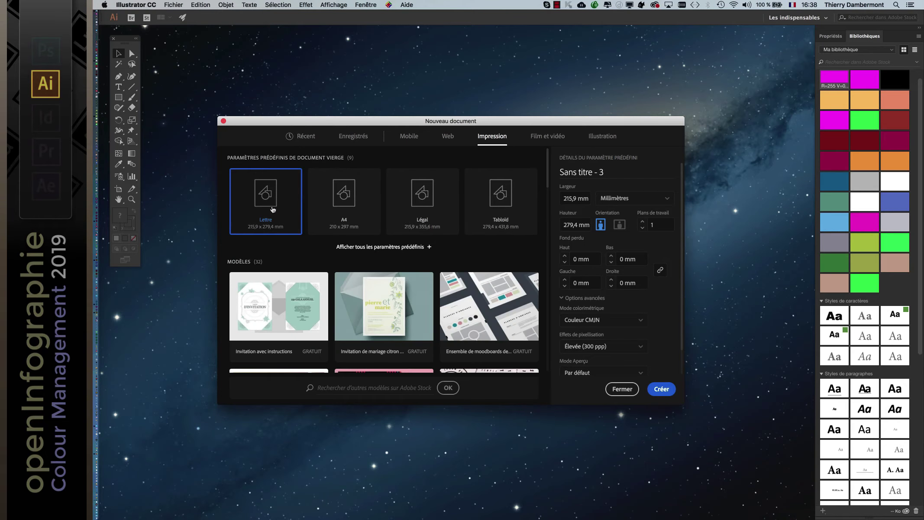
click(335, 212)
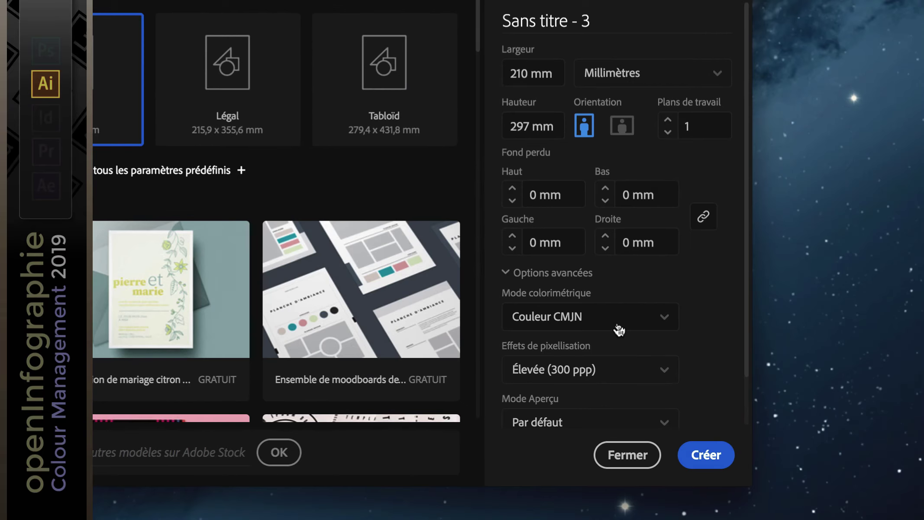
click(620, 330)
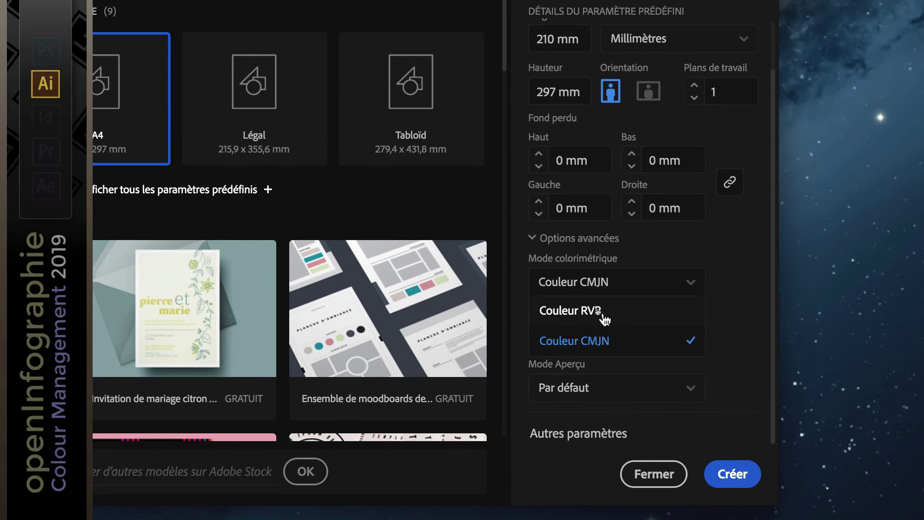
click(602, 312)
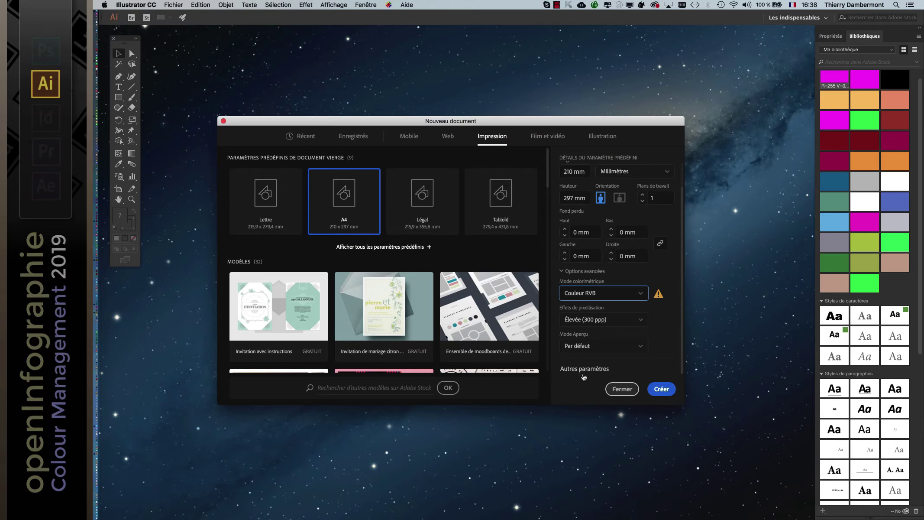
click(558, 449)
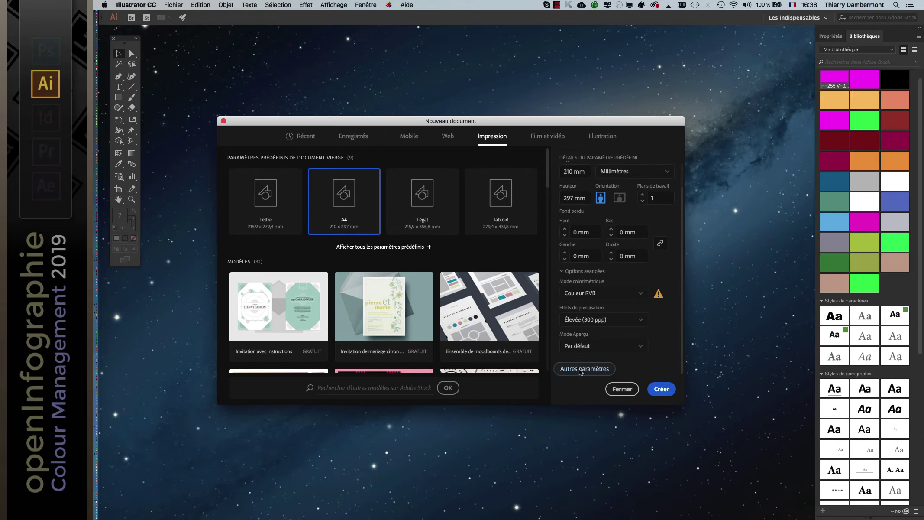
click(579, 370)
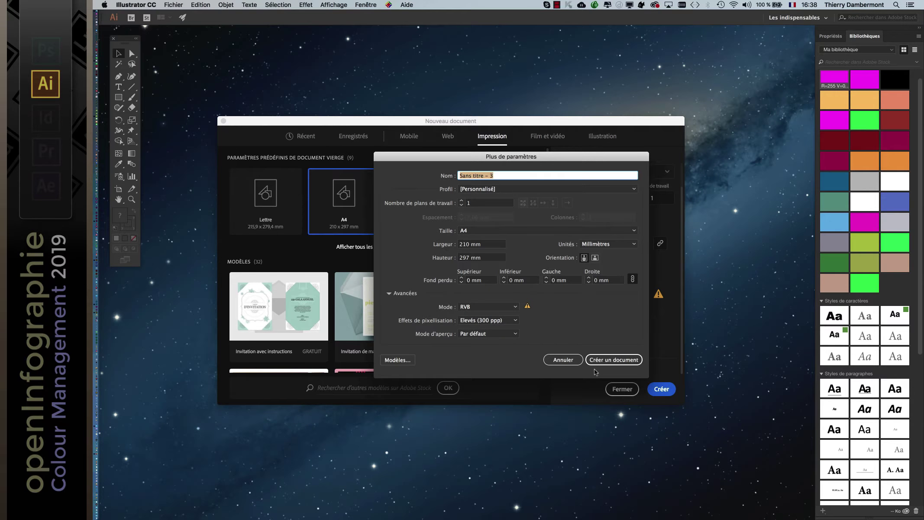
click(564, 365)
click(661, 389)
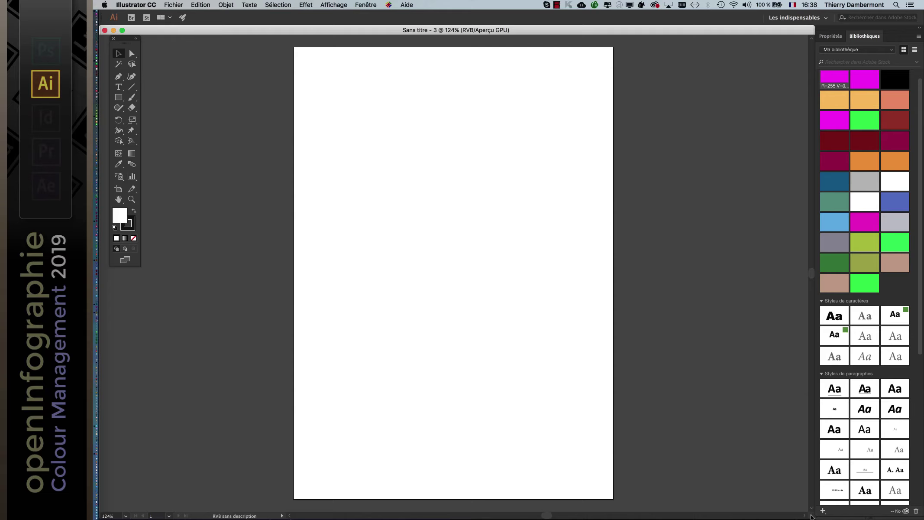
Step: Shrink and reposition the document window, and centre the artboard inside it
drag(812, 516, 624, 466)
scroll(497, 394, down, 1)
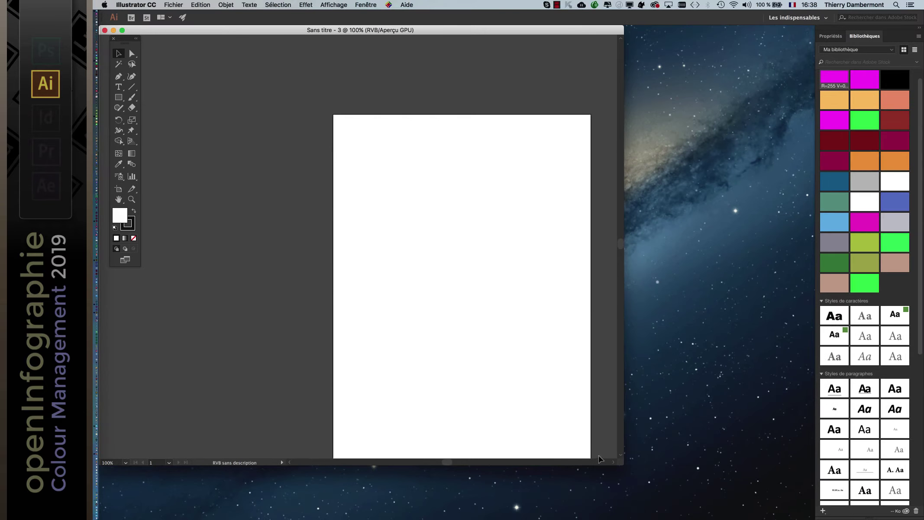
click(119, 199)
drag(407, 263, 331, 212)
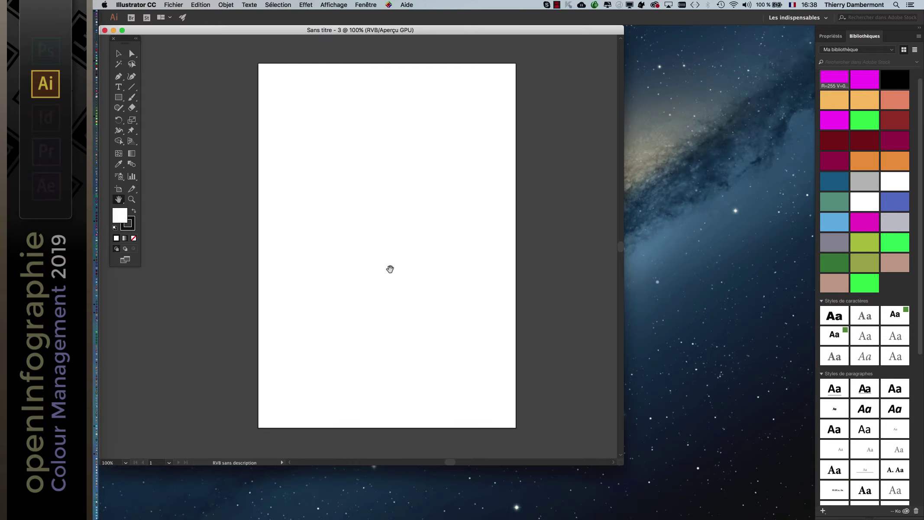
drag(494, 33, 582, 35)
Step: Draw a rectangle in the artboard's upper-left area and fill it with a crimson swatch
key(m)
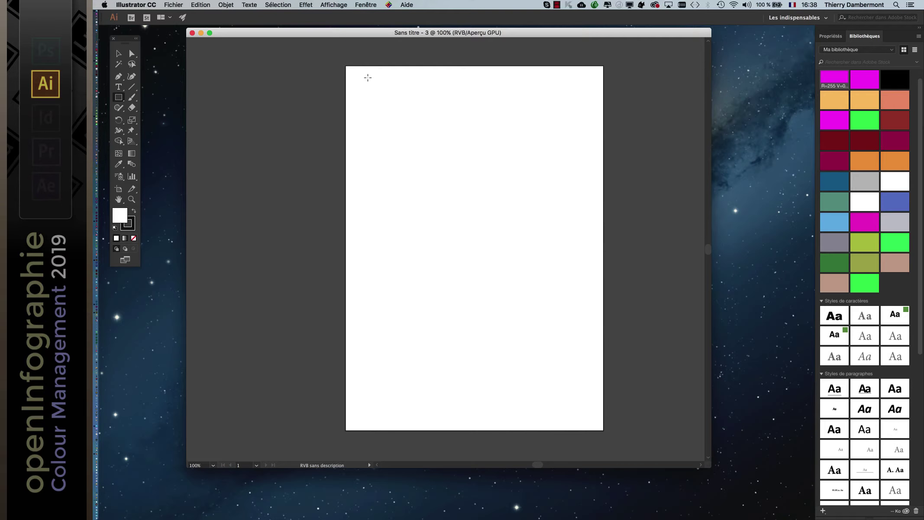
drag(367, 78, 464, 203)
click(366, 5)
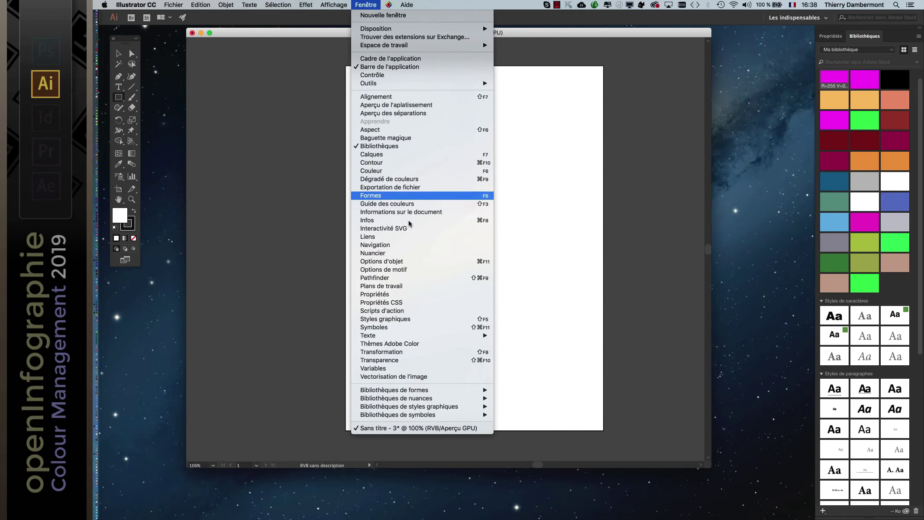
click(407, 253)
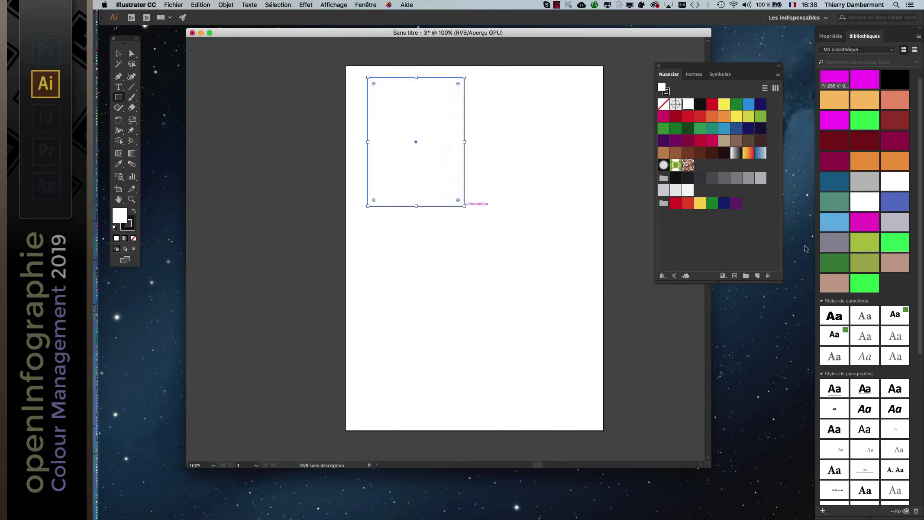
click(712, 140)
Step: Draw two more overlapping rectangles diagonally down the artboard, fill them with orange and blue swatches, and deselect everything
drag(408, 156, 508, 294)
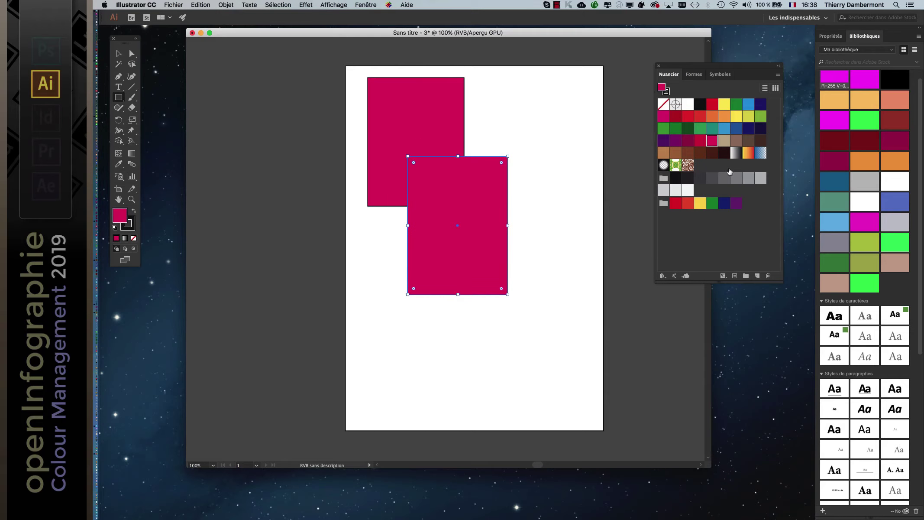
click(724, 116)
drag(464, 241, 542, 380)
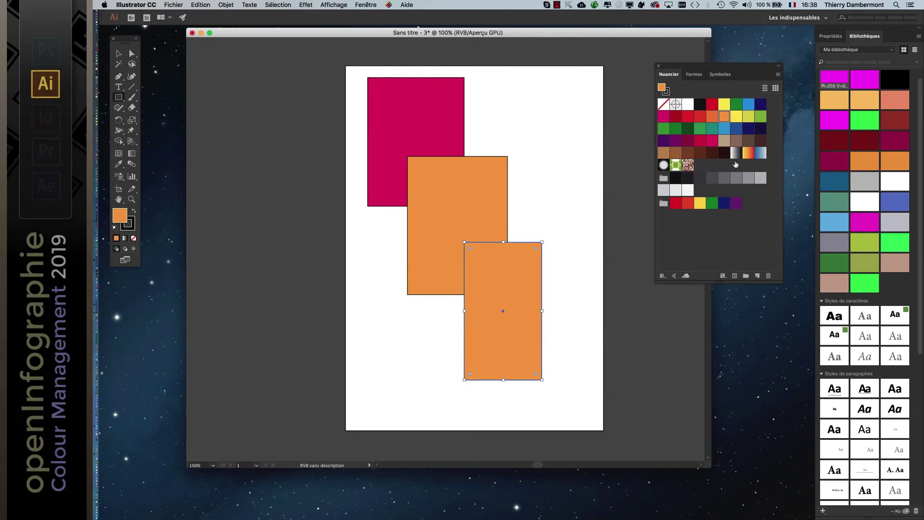
click(725, 129)
click(118, 53)
click(254, 220)
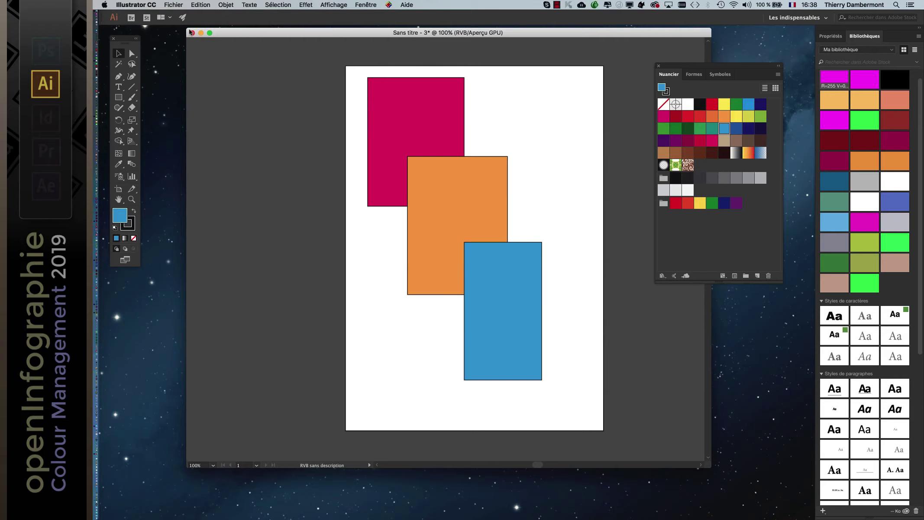
Step: Check the ICC profile embedding option when saving the unmanaged RGB document, and cancel the save
click(175, 5)
click(199, 79)
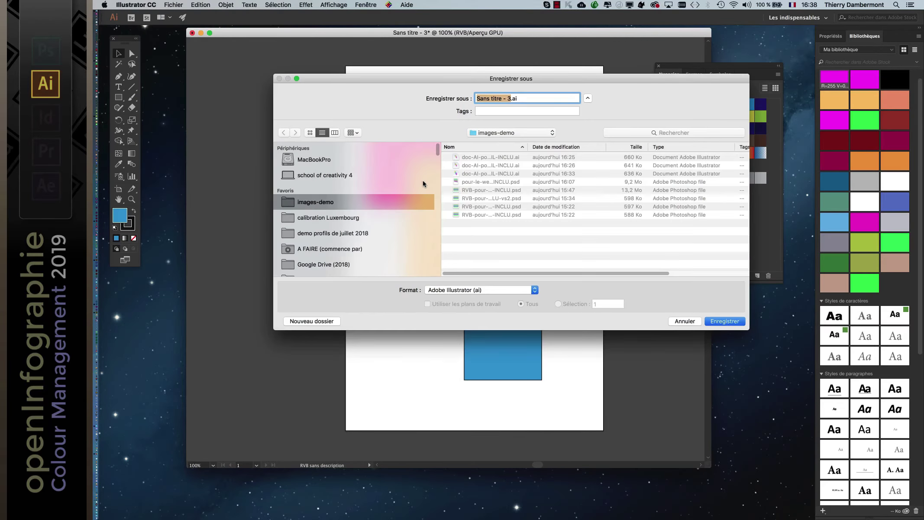
click(722, 322)
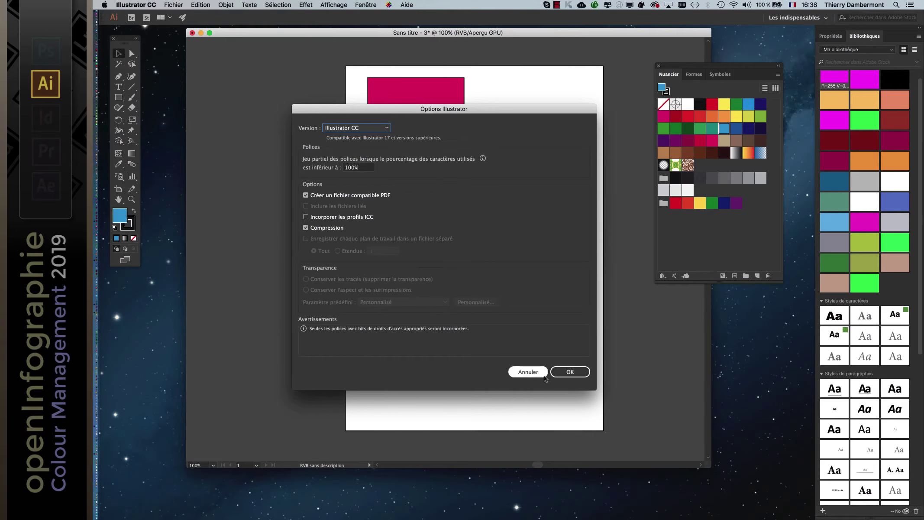
click(514, 371)
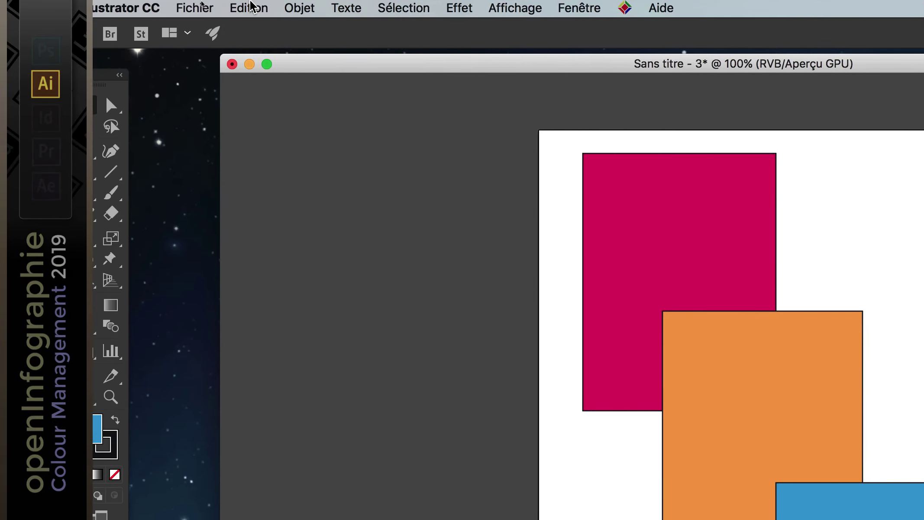
Step: Assign the RGB working space profile, Adobe RGB (1998), to the document
click(251, 6)
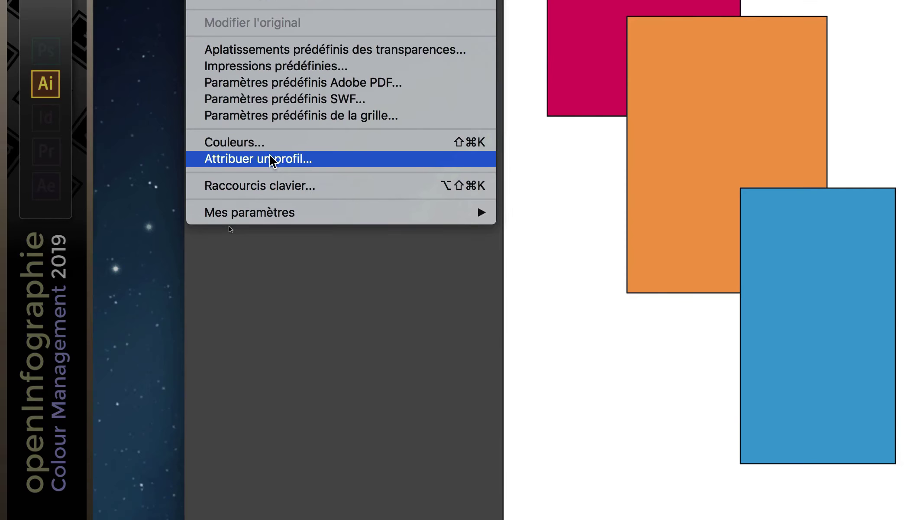
click(333, 159)
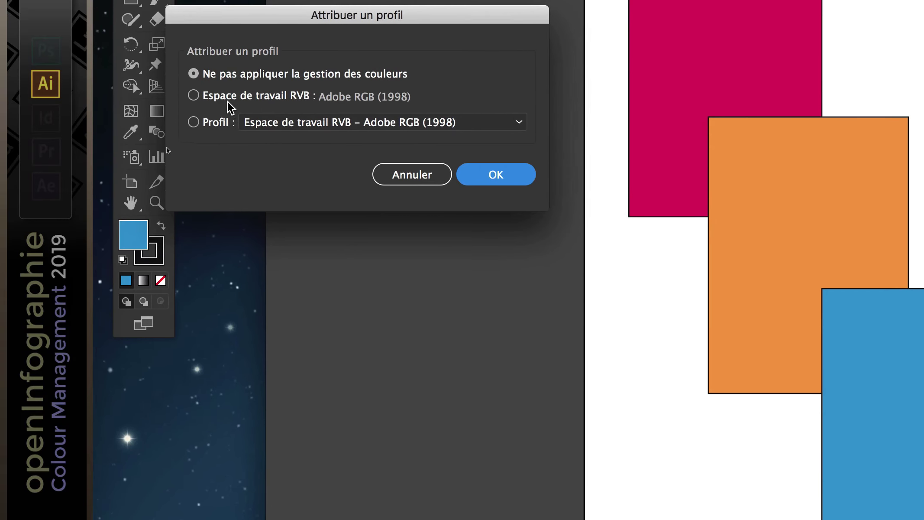
click(165, 76)
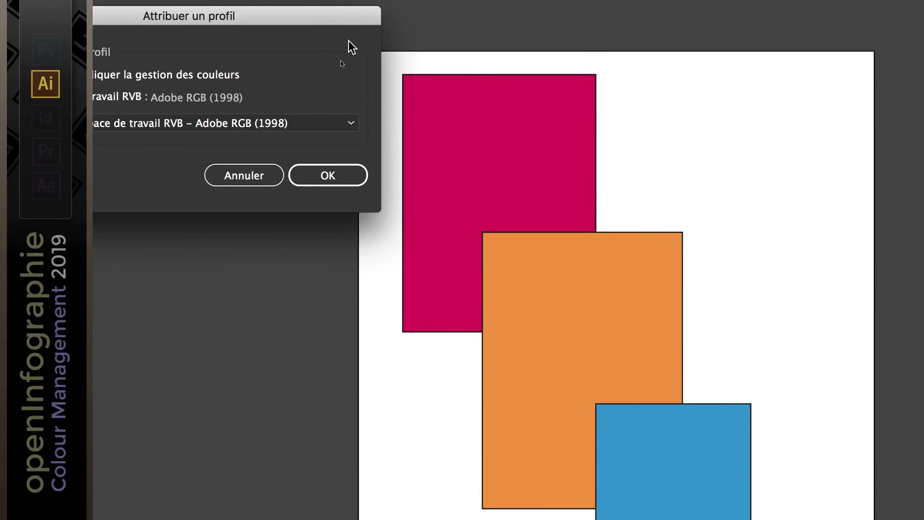
key(Return)
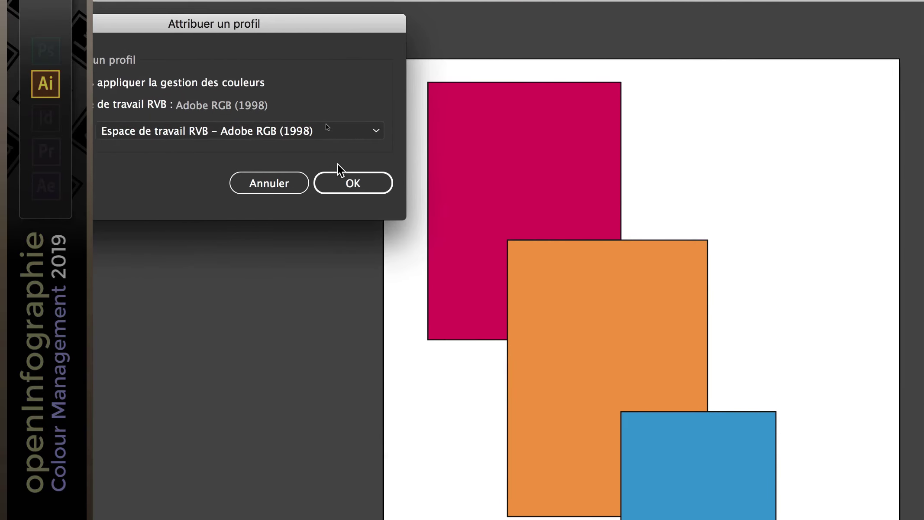
click(344, 177)
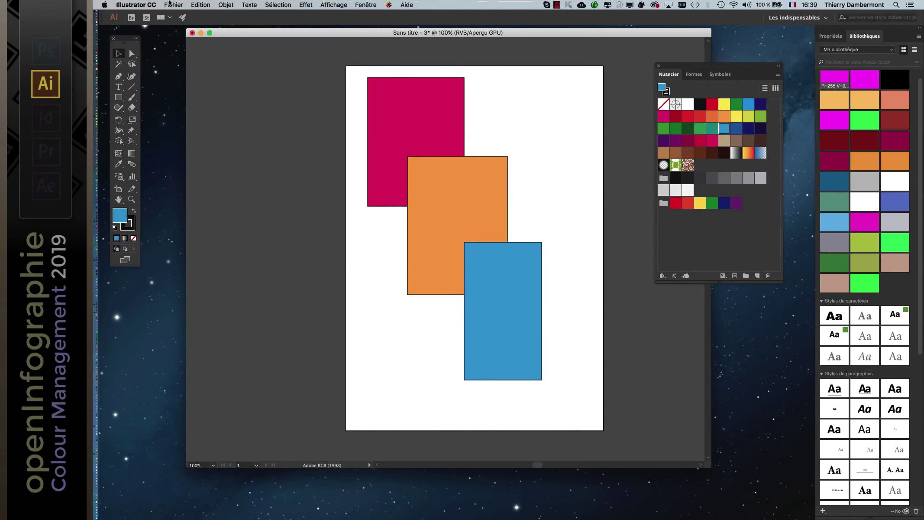
Step: Check the ICC profile embedding option in the save options with Adobe RGB (1998) assigned, and cancel the save
click(170, 3)
click(203, 79)
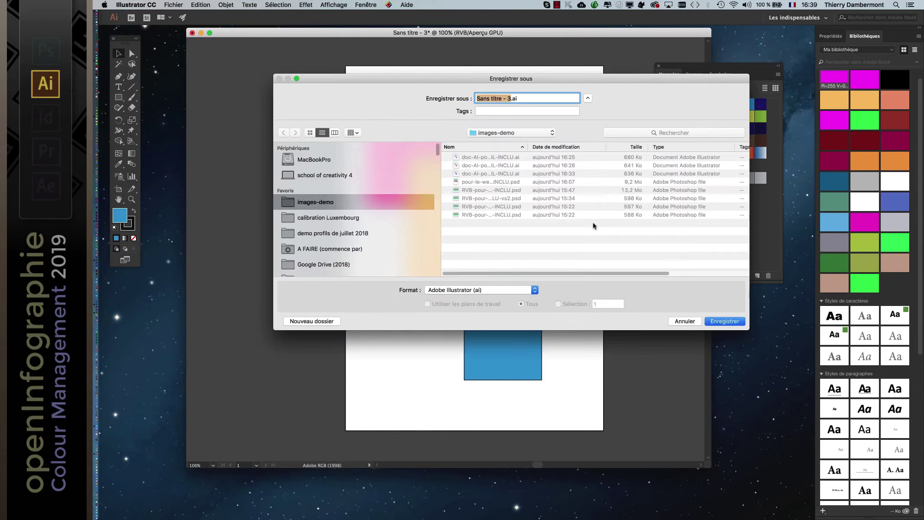
click(720, 321)
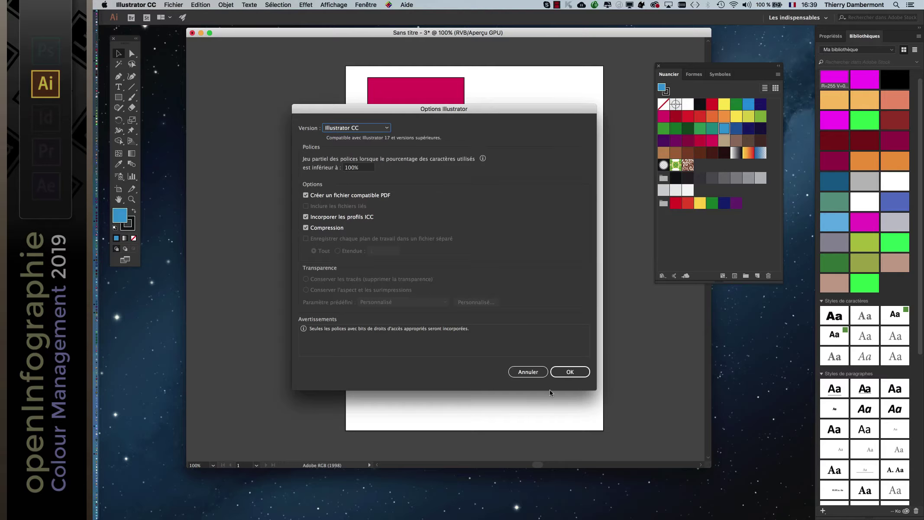
click(517, 371)
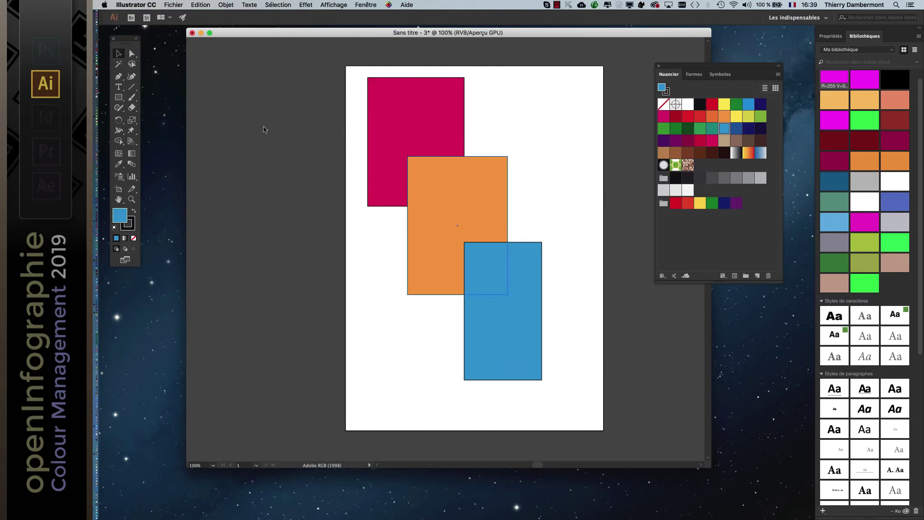
Step: Start saving the document under a new name, doc-AI-pour-AdobeRGB-AVEC-PROFIL-INCLU.ai, in the images-demo folder
click(173, 4)
key(Return)
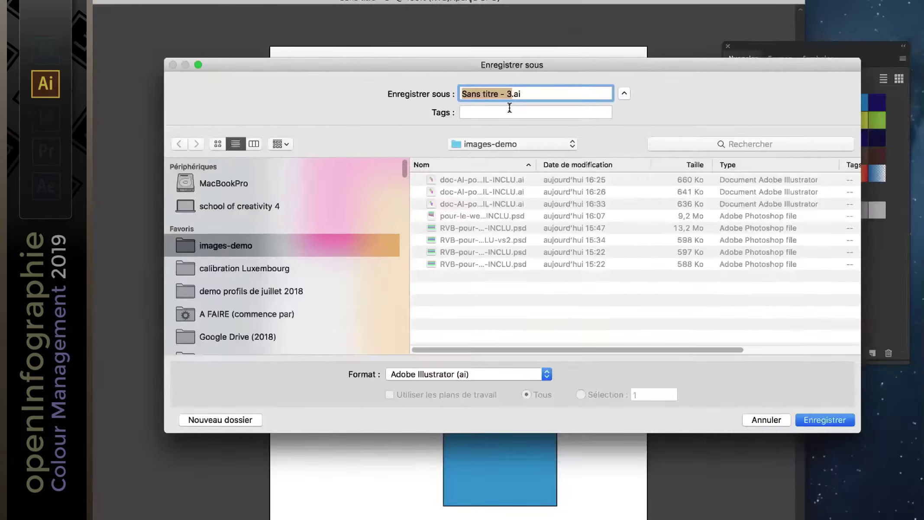
text(DOC)
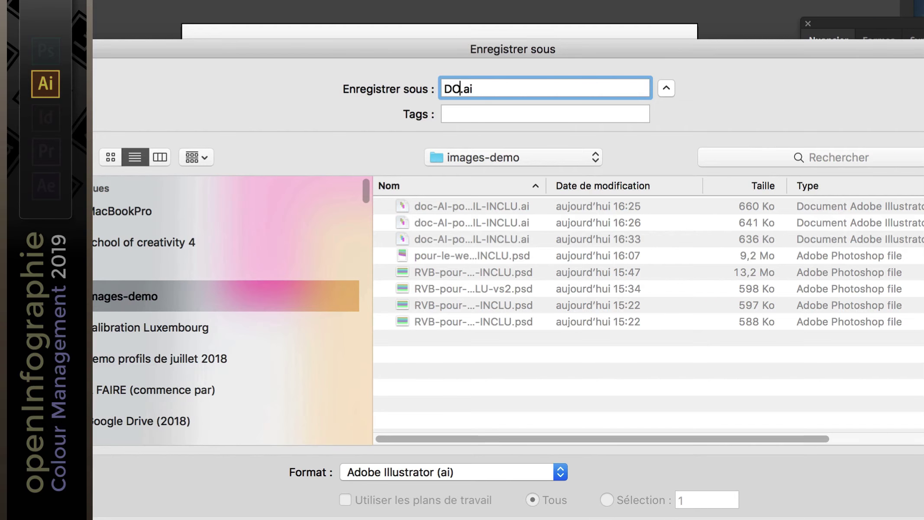
key(BackSpace)
key(BackSpace)
key(BackSpace)
text(dp)
key(BackSpace)
text(oc-AI-pouyr-)
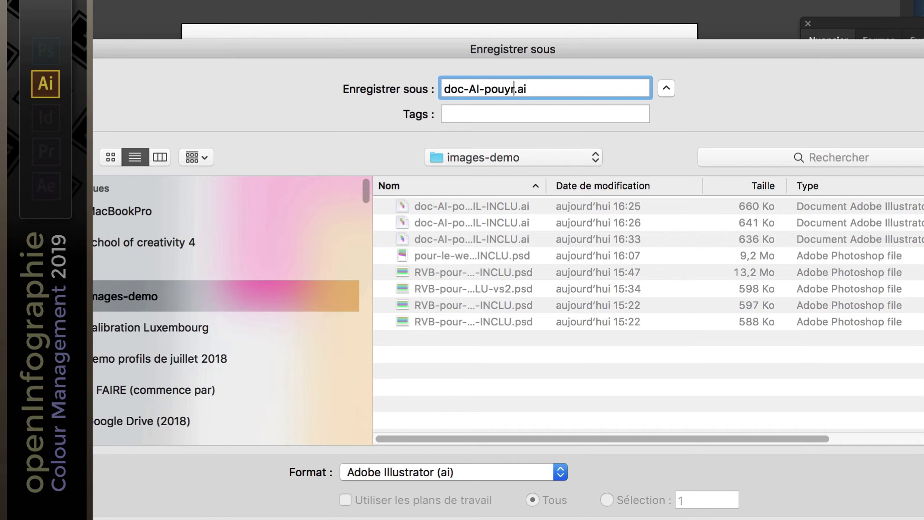
key(BackSpace)
key(BackSpace)
key(BackSpace)
text(r-)
text(AdobeRGB)
text(-AVEC)
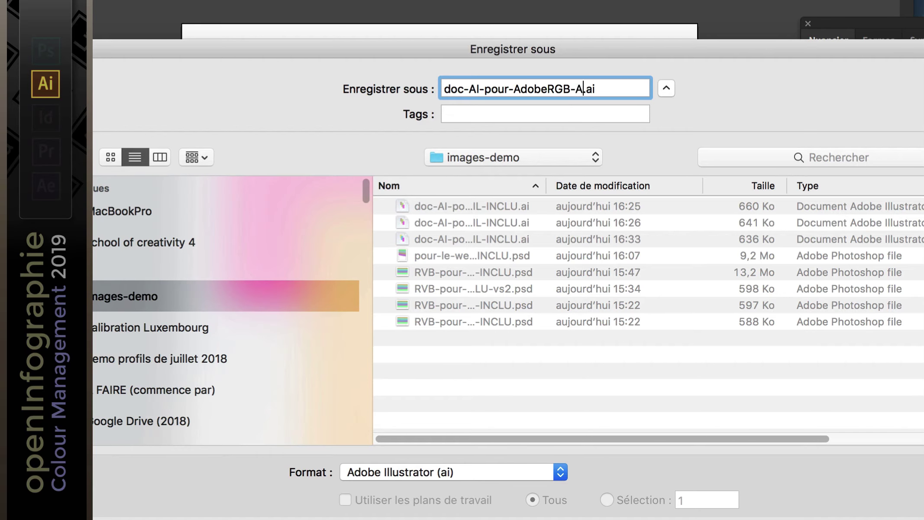
text(-PROFIL-)
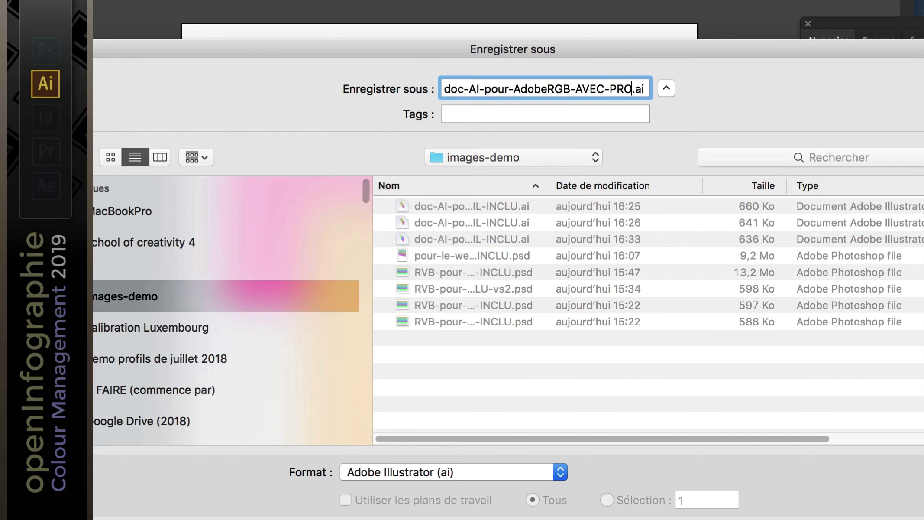
text(INCLU)
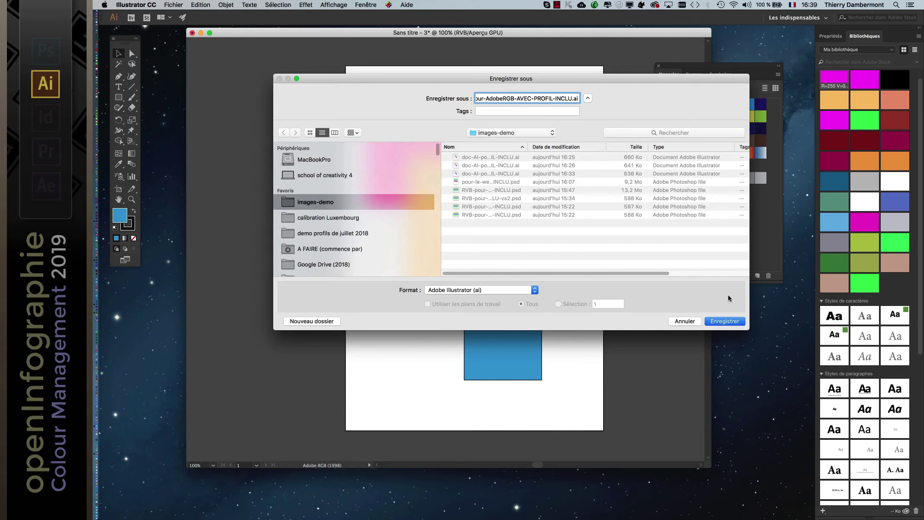
Step: Save the file as Illustrator CC with ICC profiles embedded and PDF compatibility kept, and close the document
click(735, 322)
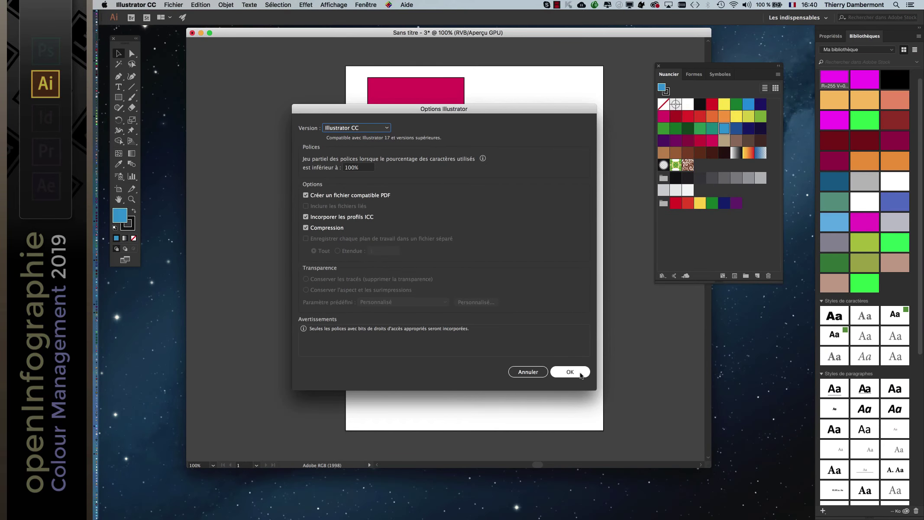
click(570, 372)
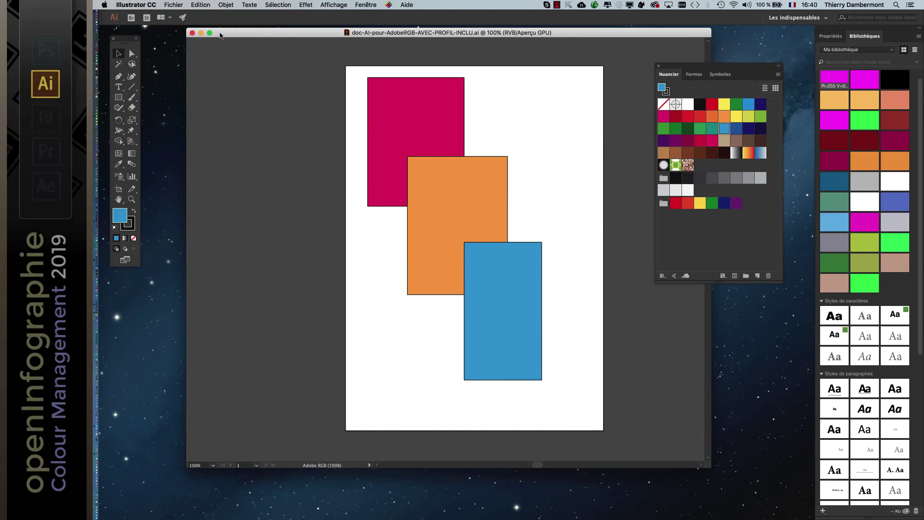
click(192, 34)
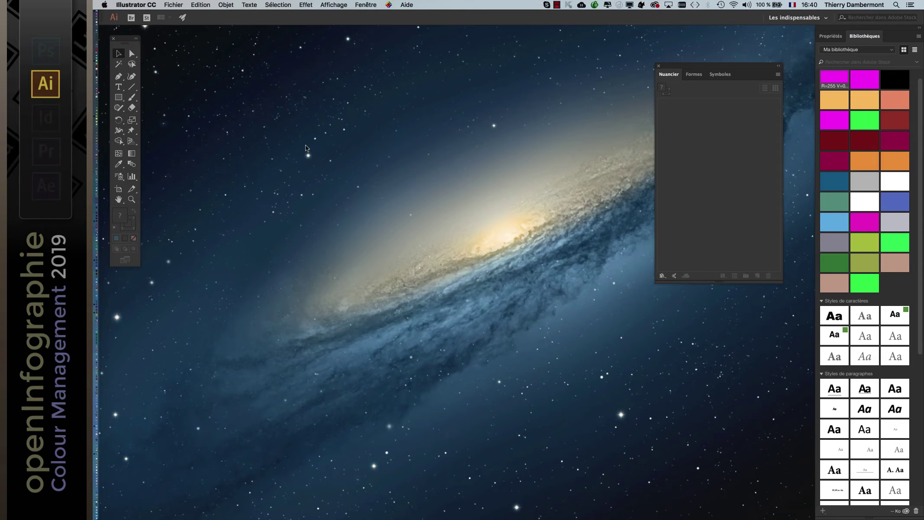
Step: Switch to Finder, widen the images-demo window, and place the new AdobeRGB file in the row of Illustrator documents
click(174, 5)
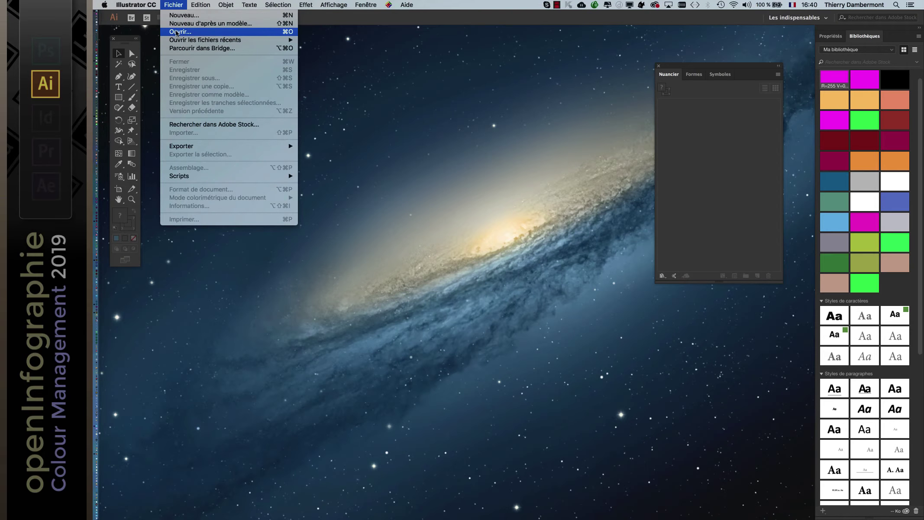
click(629, 231)
key(super+Tab)
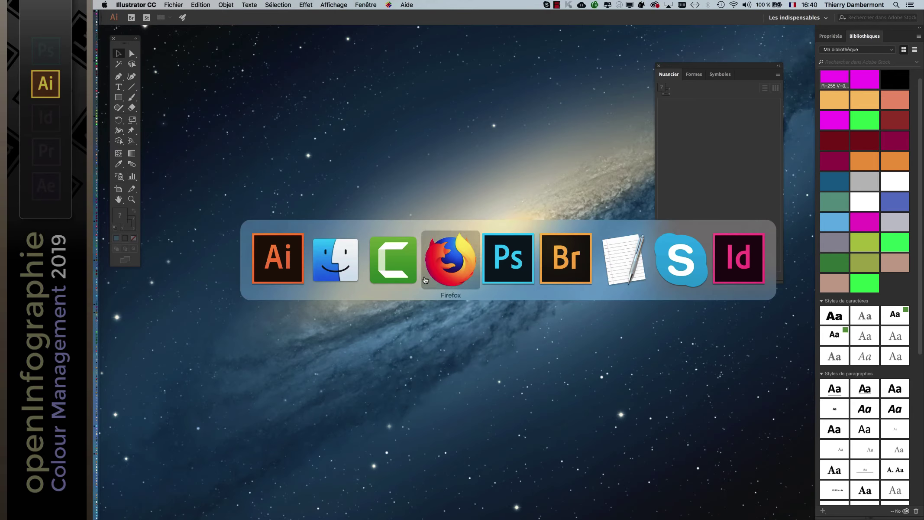
click(344, 272)
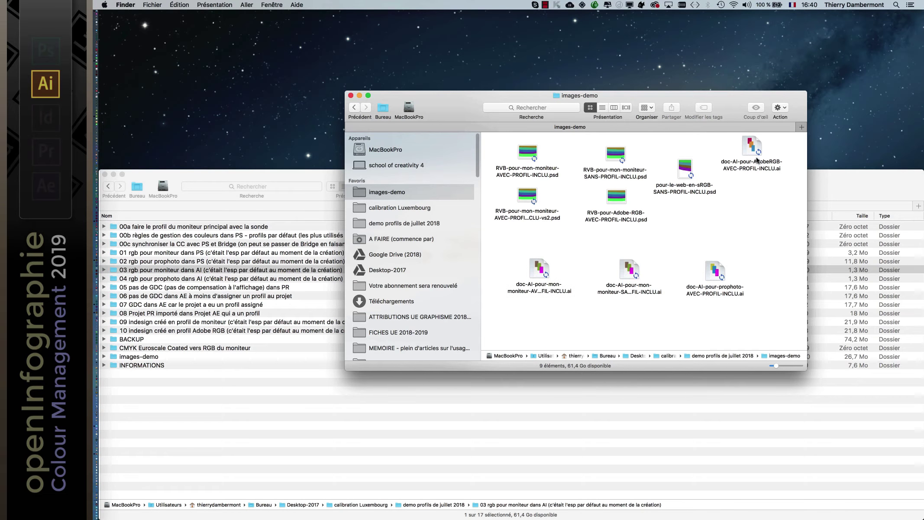
drag(806, 373, 885, 381)
drag(751, 149, 799, 274)
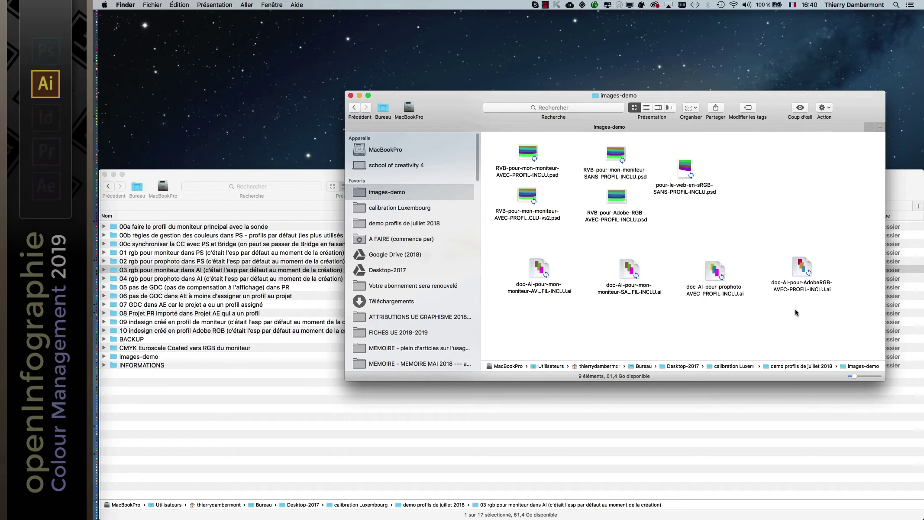
click(795, 282)
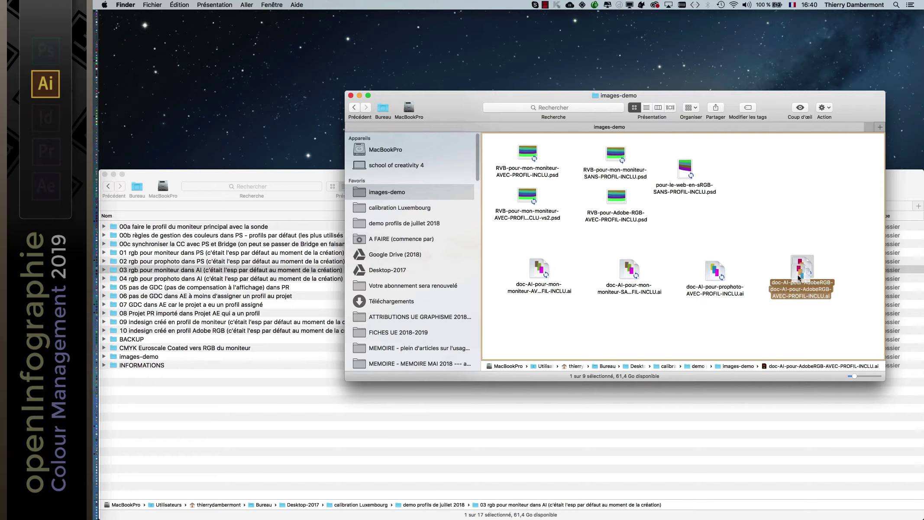
click(740, 318)
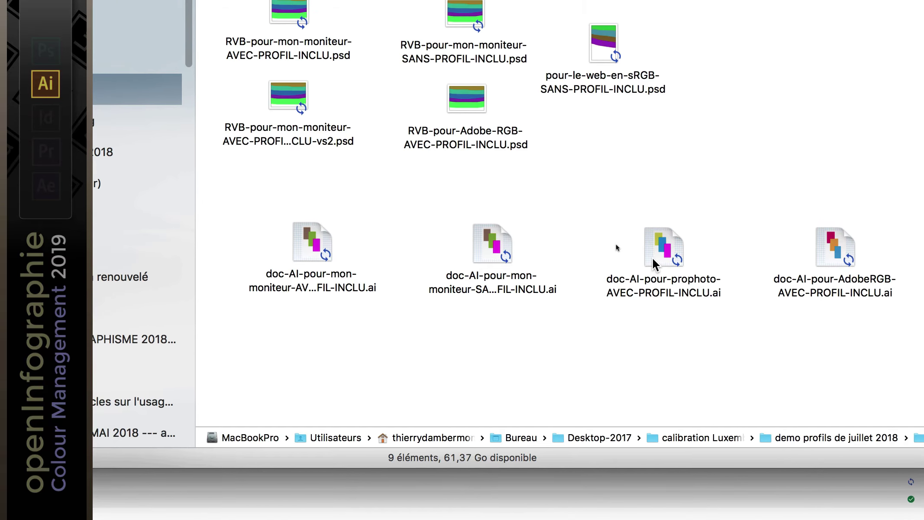
Step: Move the ProPhoto file and the monitor AVEC-PROFIL file next to each other below the other Illustrator documents
click(665, 251)
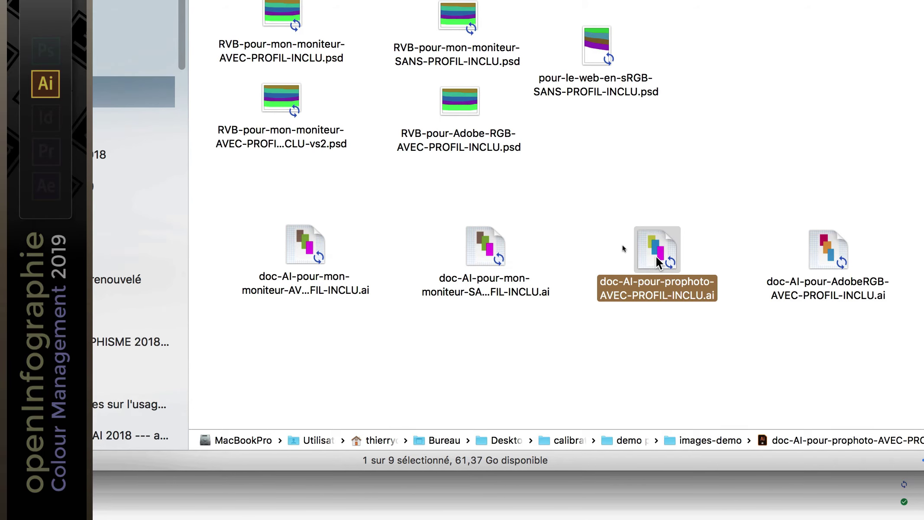
drag(655, 255, 663, 303)
drag(658, 272, 655, 300)
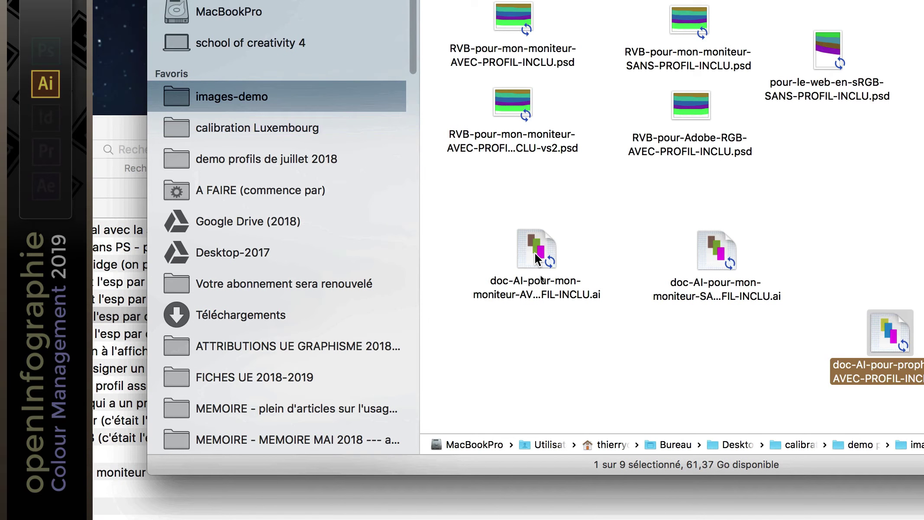
drag(536, 252, 739, 342)
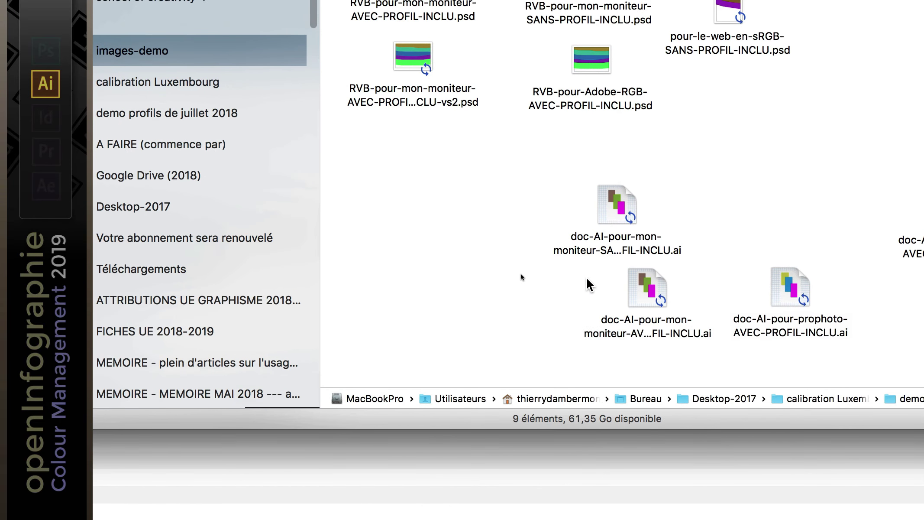
Step: Open the monitor-profile and ProPhoto documents together in Illustrator, keeping each one's embedded profile instead of the working space
super+click(758, 298)
double_click(658, 288)
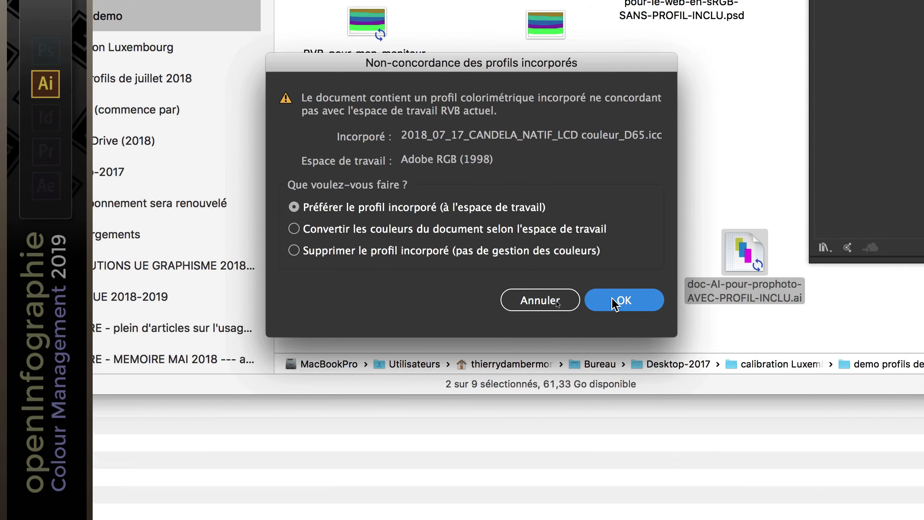
click(708, 365)
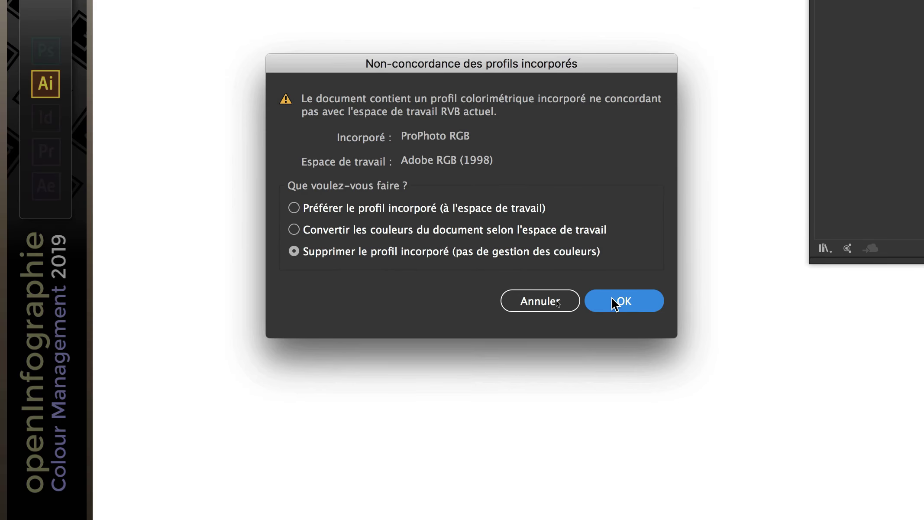
click(548, 272)
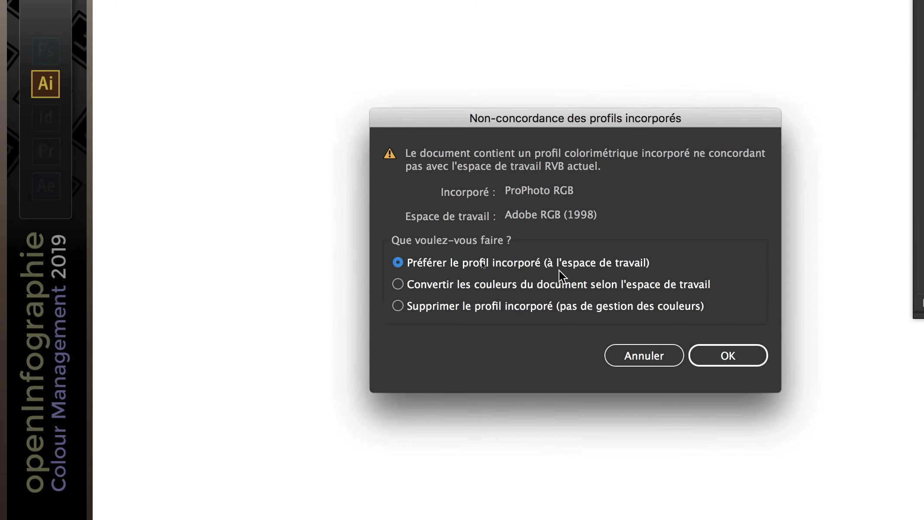
click(610, 301)
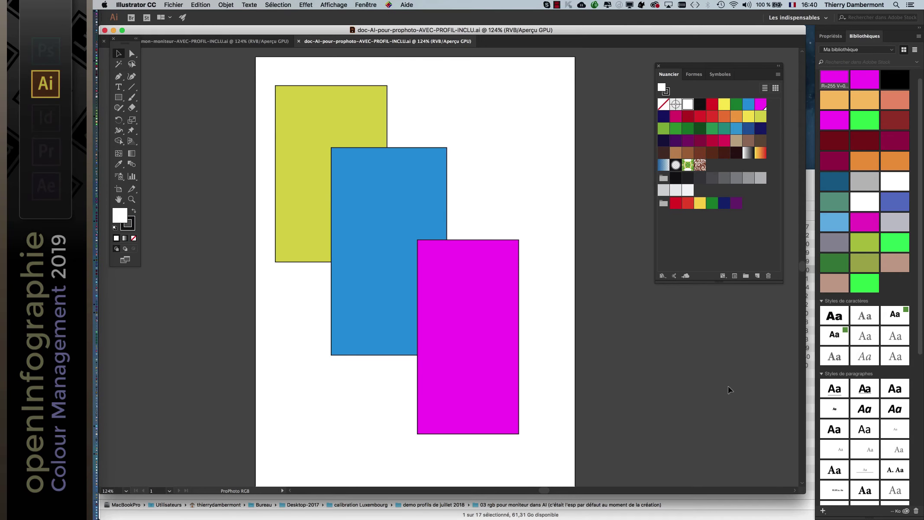
Step: Float the ProPhoto document in its own window and arrange it beside the narrowed monitor-profile document to compare them
drag(326, 43, 372, 79)
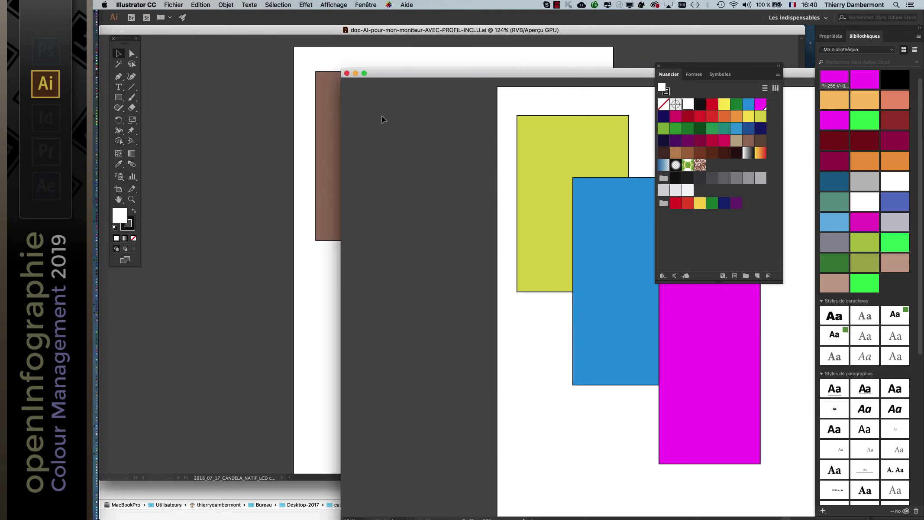
click(370, 53)
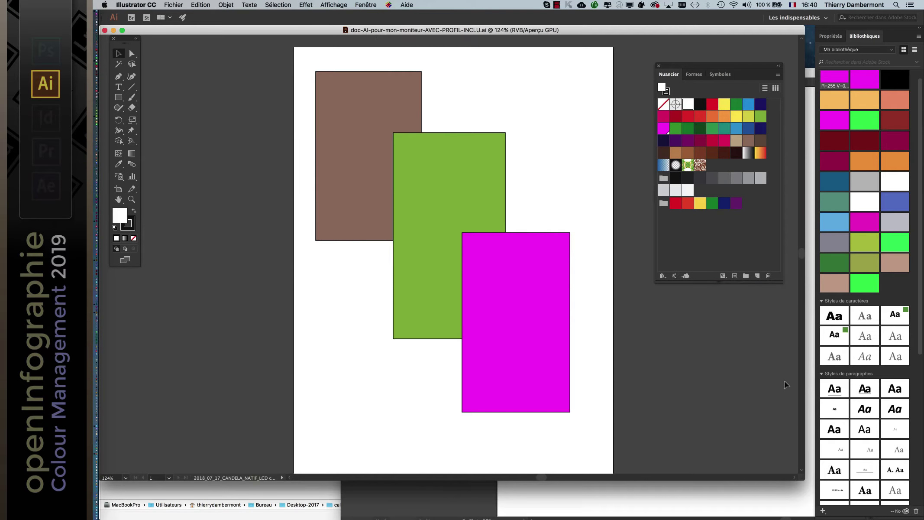
drag(802, 477, 498, 516)
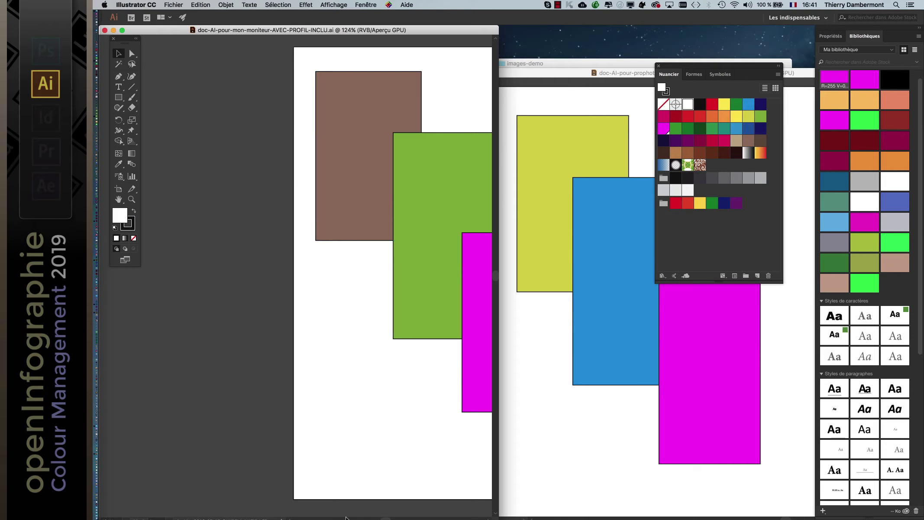
scroll(385, 273, right, 5)
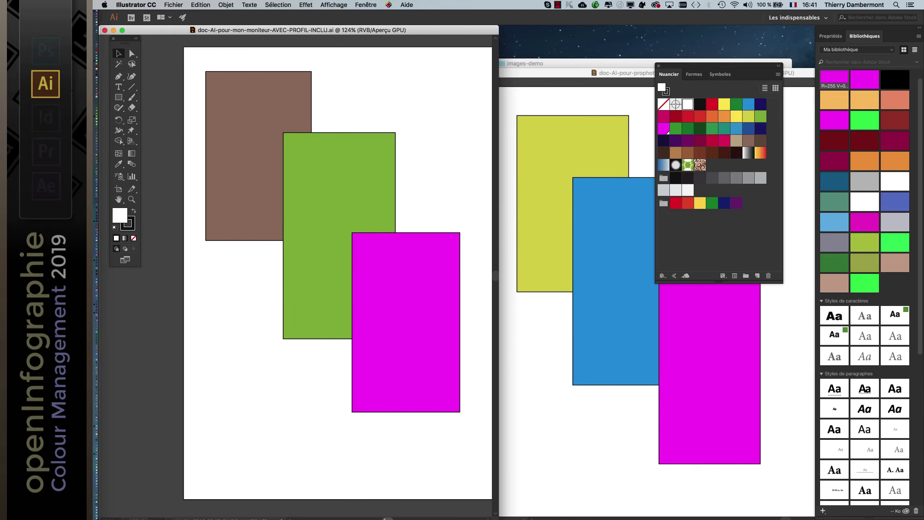
click(610, 75)
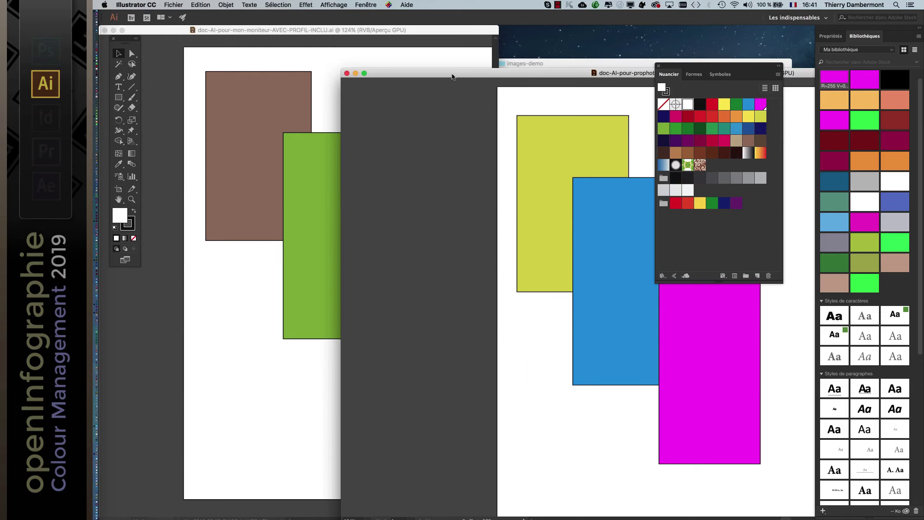
Step: Close the open documents and hide the windows of all other applications
click(348, 74)
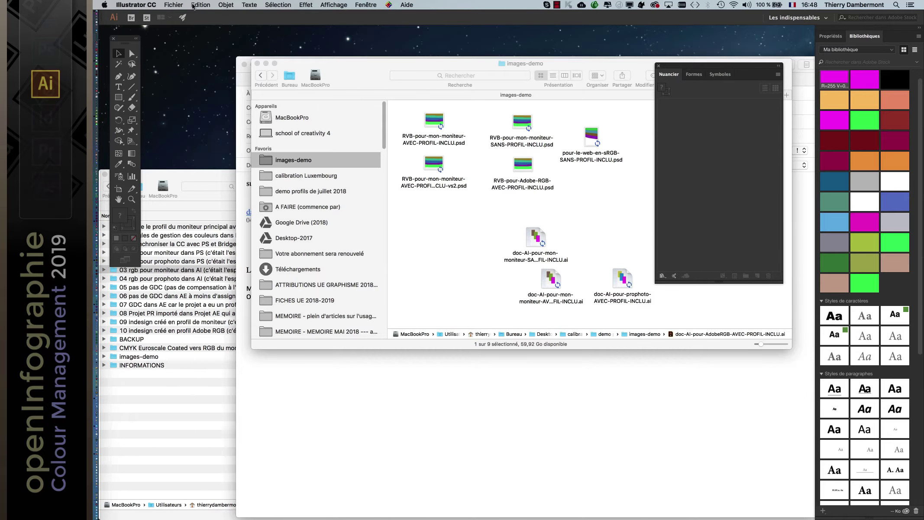
key(super+alt+h)
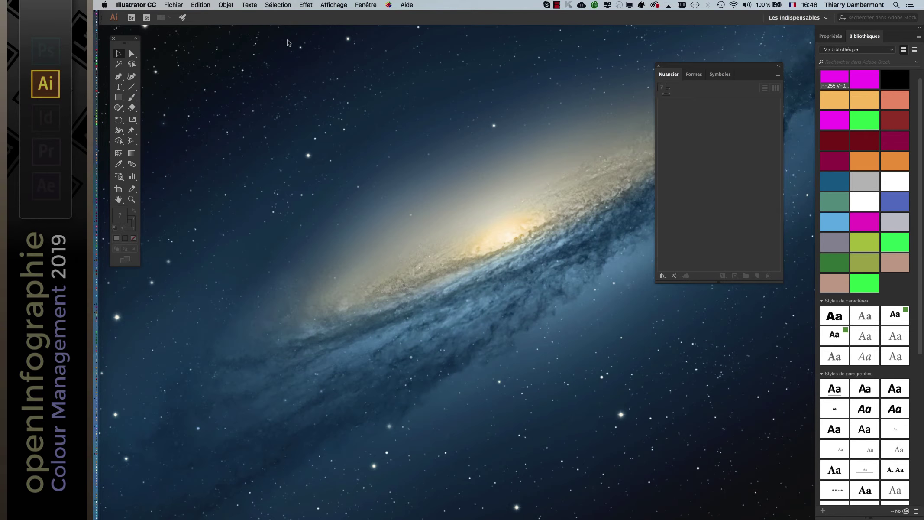
Step: Create a new portrait A4 document from the print presets in CMYK colour mode
click(176, 4)
click(186, 14)
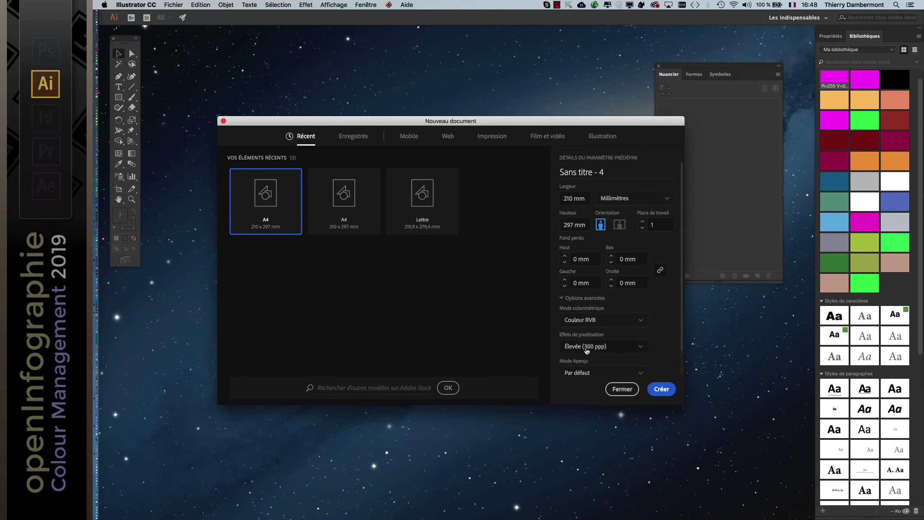
click(492, 136)
click(349, 211)
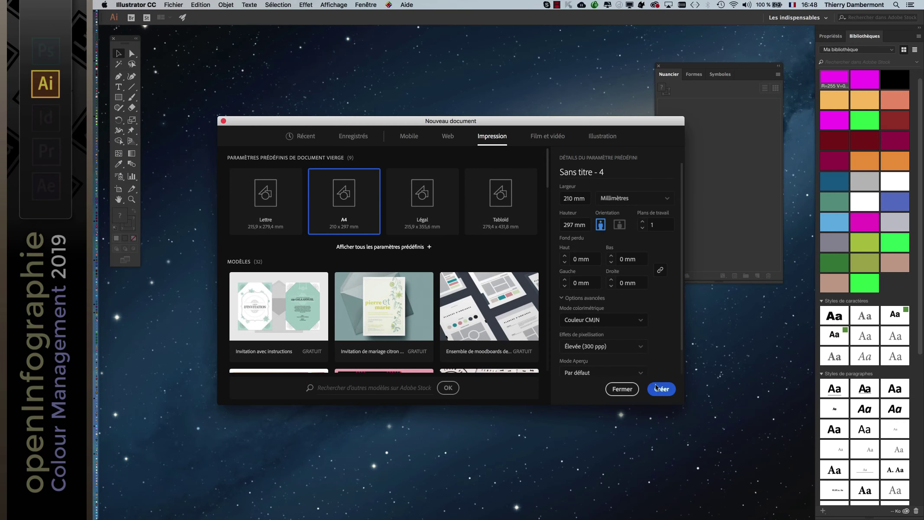
click(658, 388)
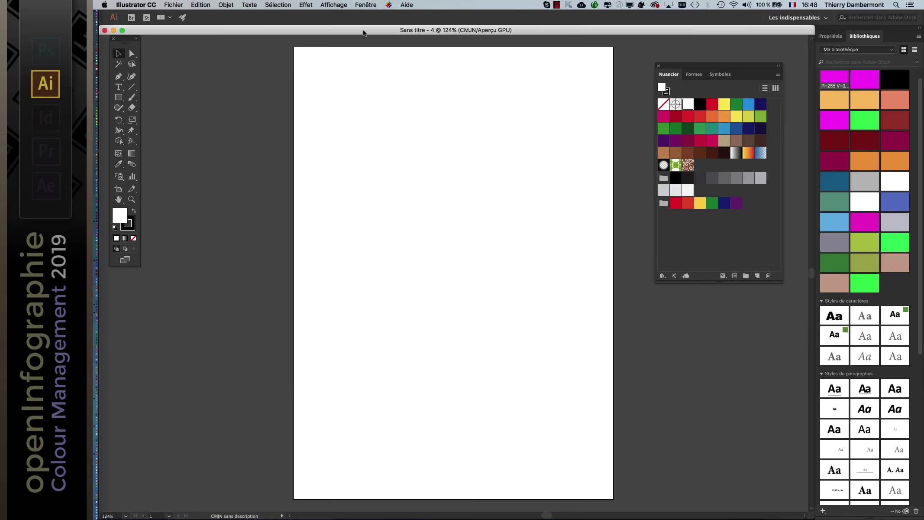
Step: Review the CMYK working space and colour management policies in the colour settings, and close them without changes
click(202, 5)
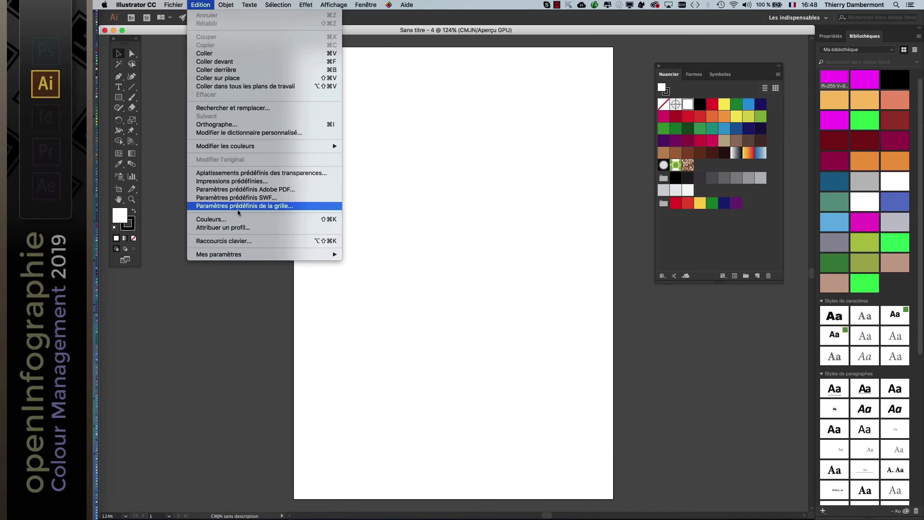
click(373, 197)
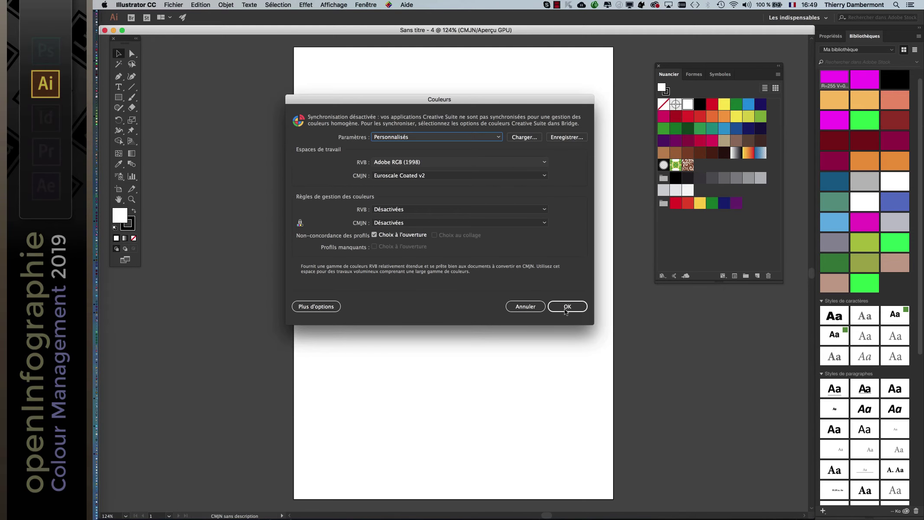
click(566, 307)
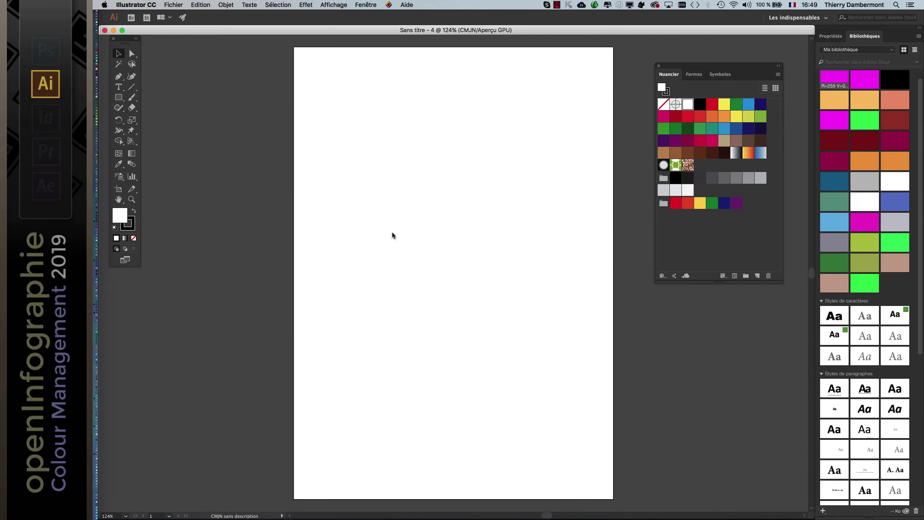
Step: Draw a blue rectangle in the page's upper-left area and a second, orange rectangle overlapping its lower-right corner
click(119, 97)
drag(332, 85, 412, 229)
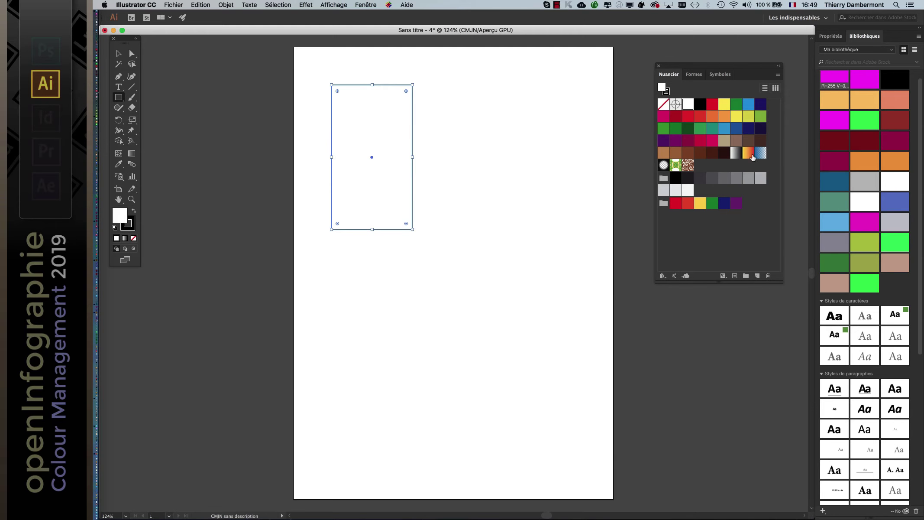
click(724, 129)
drag(389, 141, 474, 287)
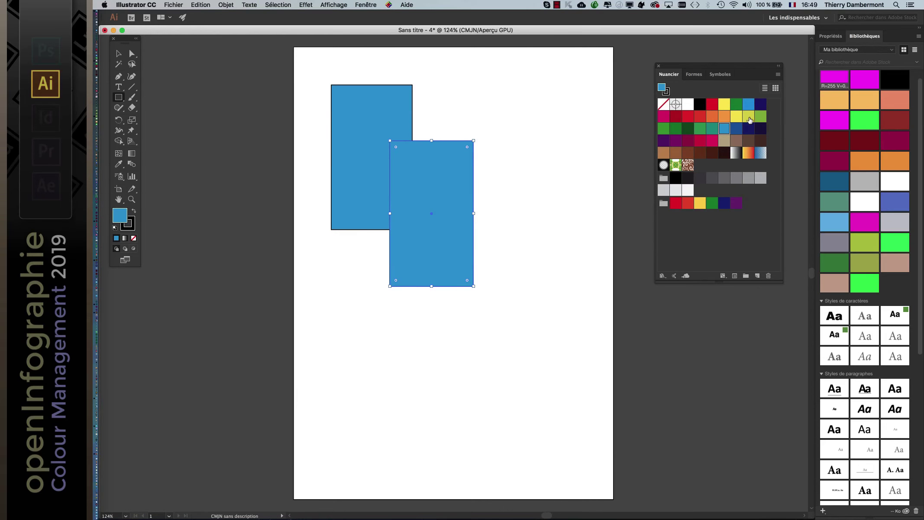
click(724, 116)
Step: Draw a third rectangle overlapping the orange one's lower-right corner and start a new swatch with its colour mode set to RGB
drag(443, 230, 553, 384)
click(779, 75)
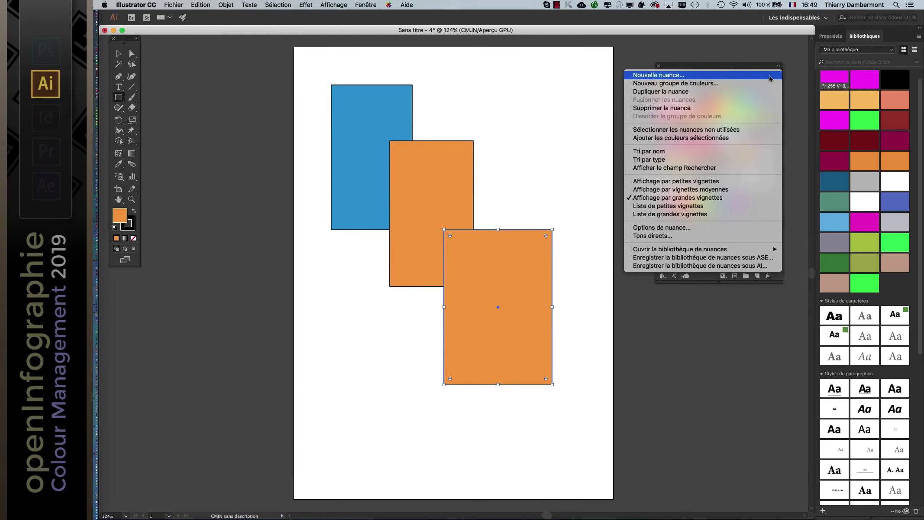
click(770, 79)
click(368, 88)
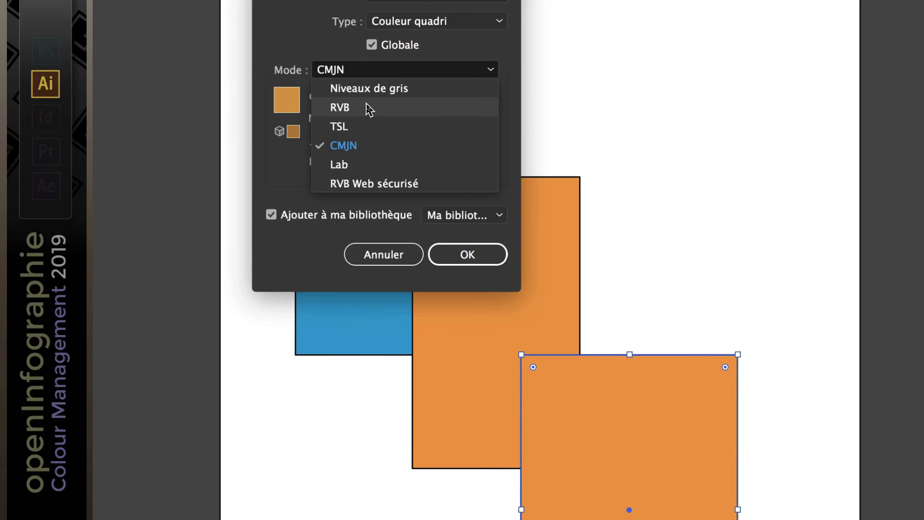
click(342, 86)
click(359, 110)
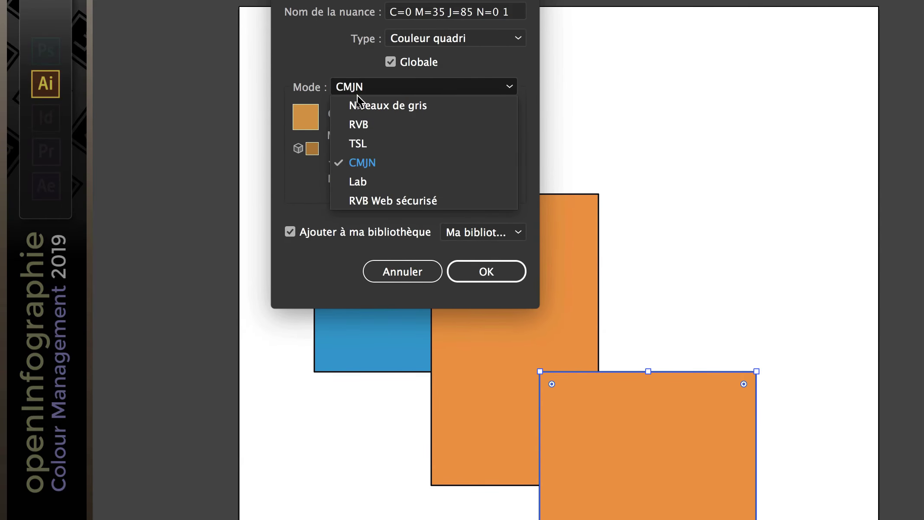
click(369, 149)
drag(363, 108, 318, 129)
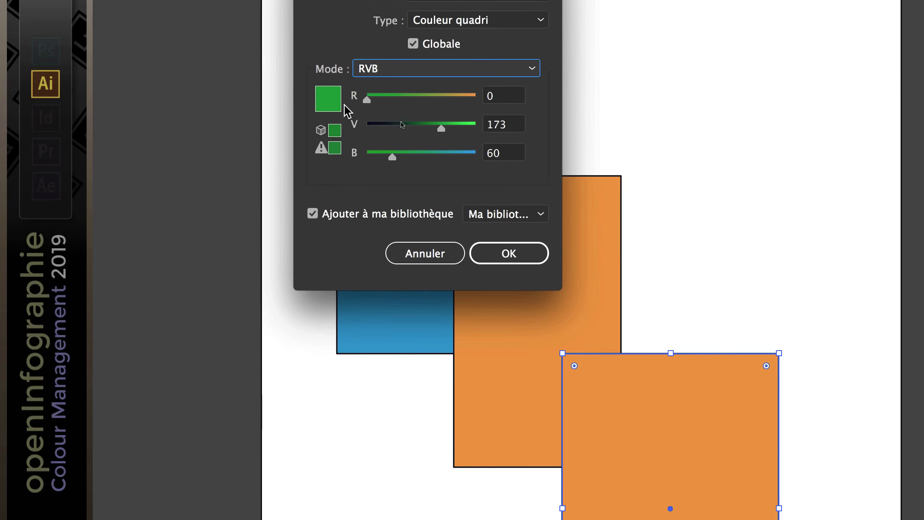
Step: Try a new R=255 V=0 B=255 swatch on the third rectangle, and undo both the swatch and the rectangle
click(447, 161)
drag(278, 66, 387, 65)
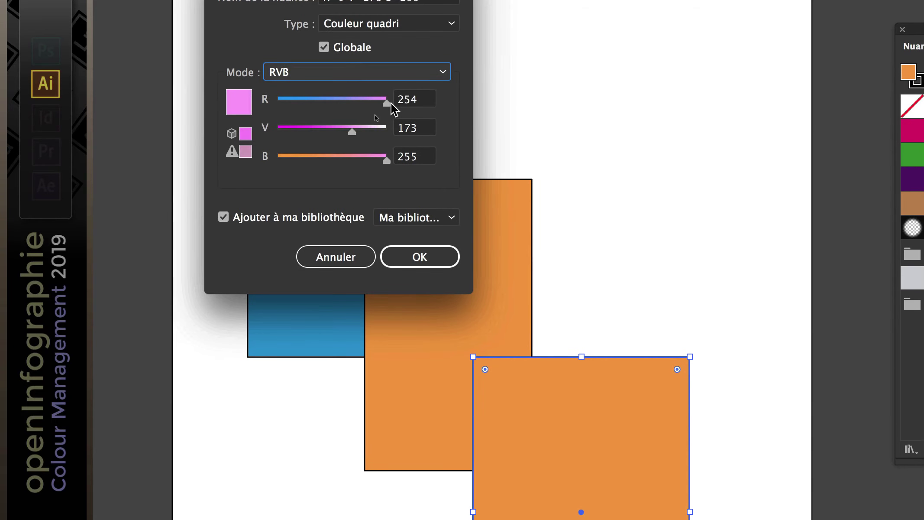
drag(352, 95, 282, 94)
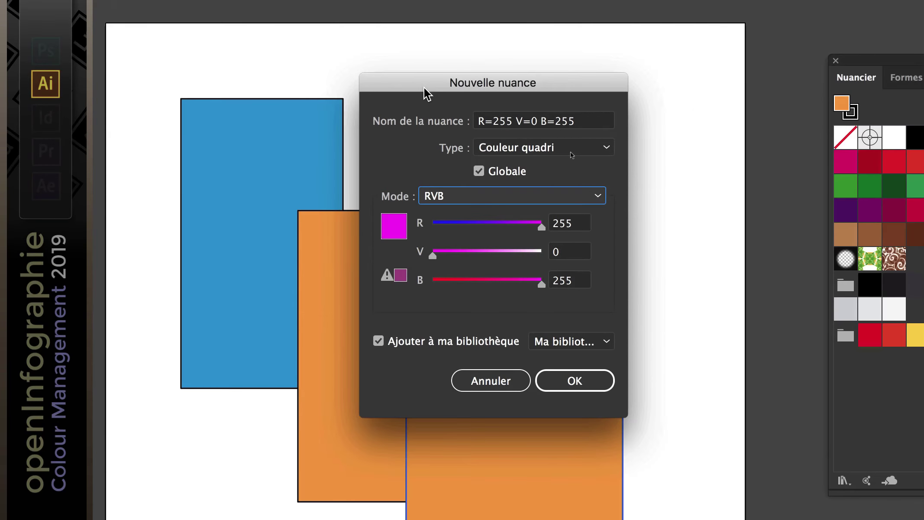
drag(424, 88, 585, 151)
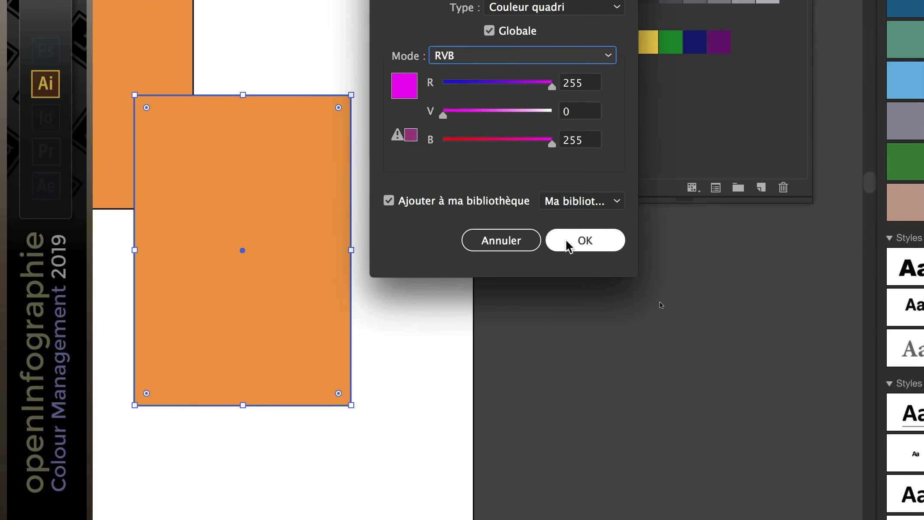
click(568, 241)
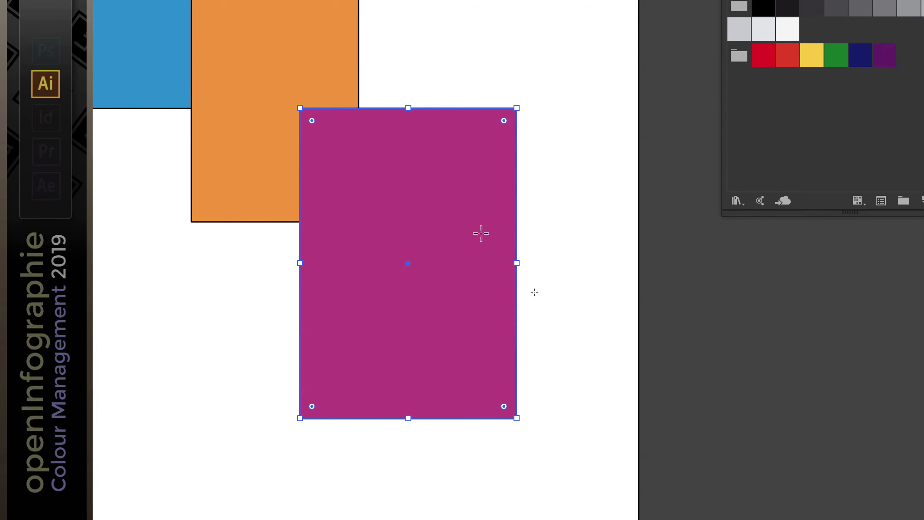
key(ctrl+z)
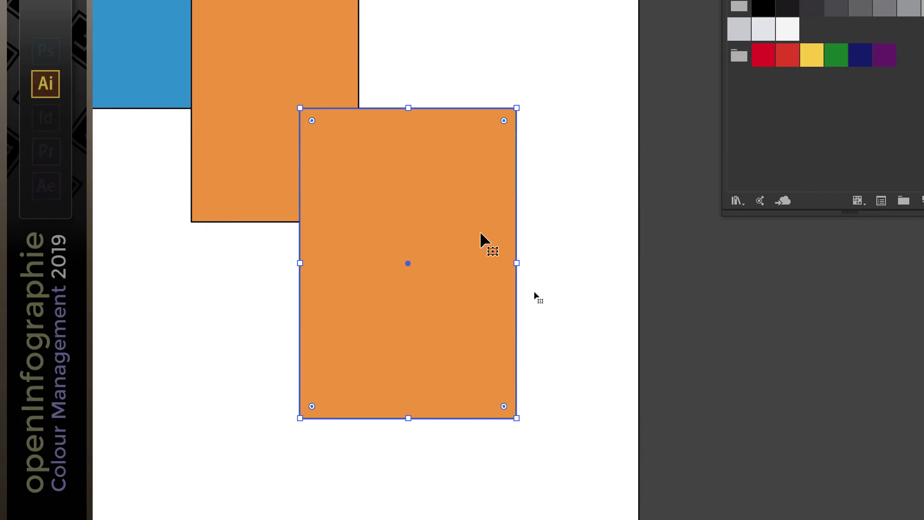
key(ctrl+z)
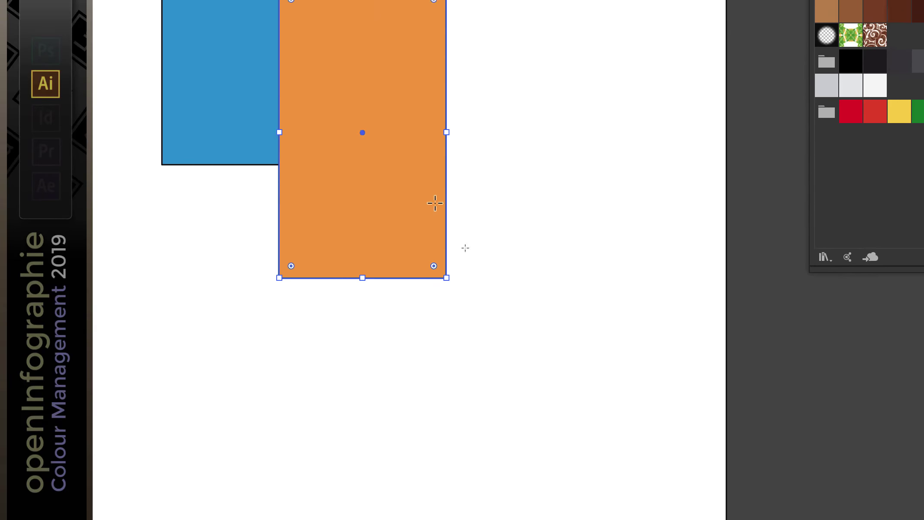
Step: Redraw the third rectangle, fill it with a new global process swatch mixed in RGB as R=255 V=0 B=255, and deselect it
drag(391, 178, 616, 466)
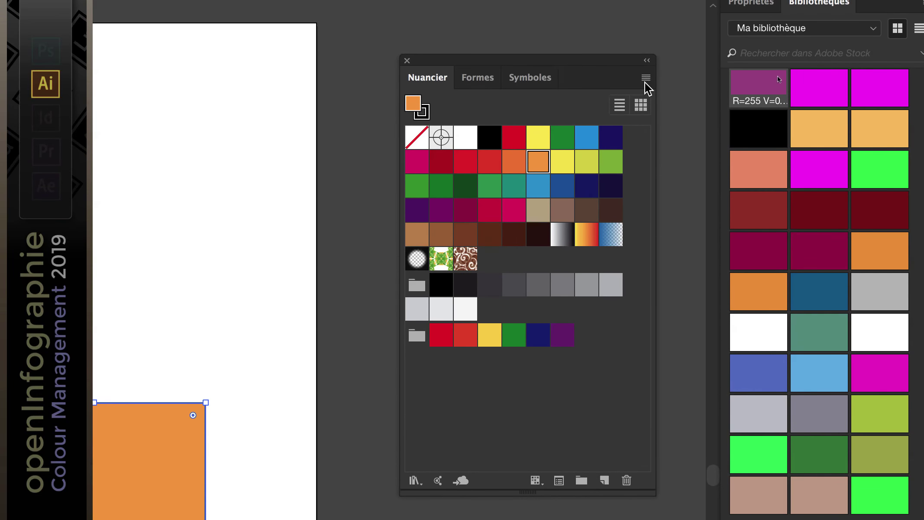
click(646, 79)
click(643, 82)
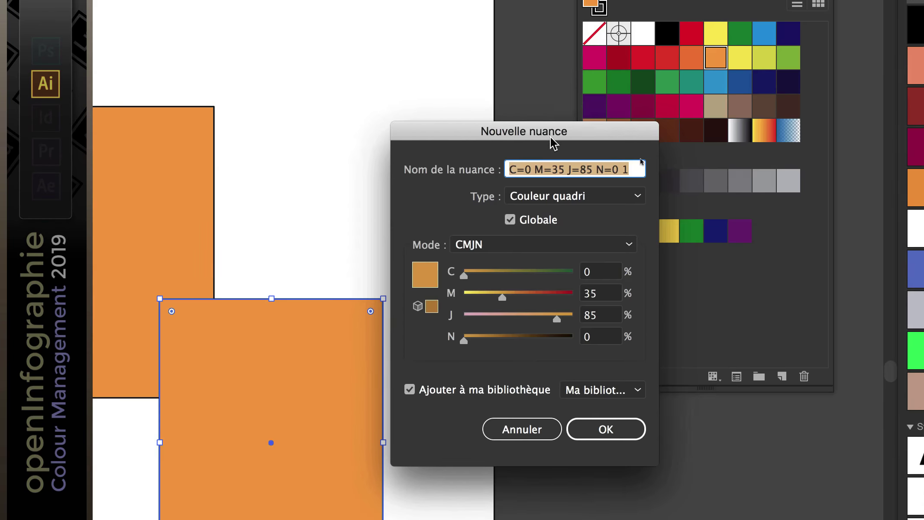
click(519, 244)
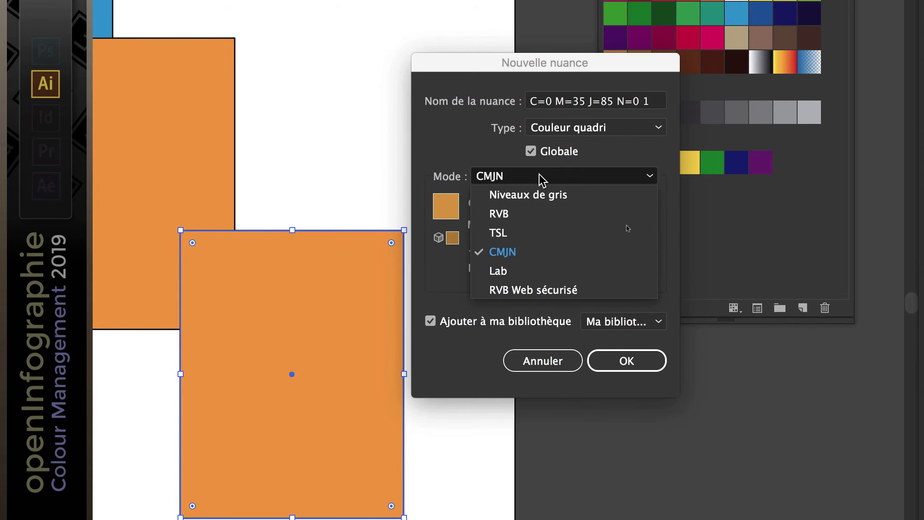
click(543, 196)
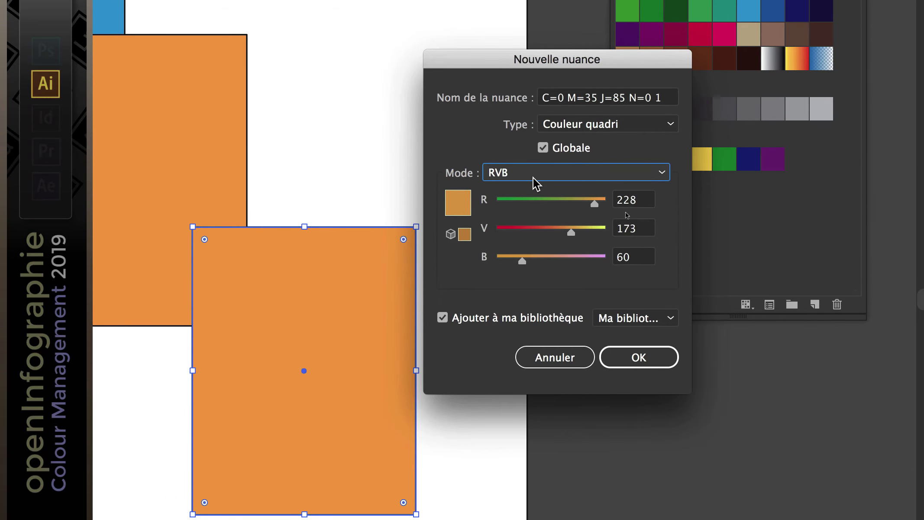
drag(582, 203, 594, 203)
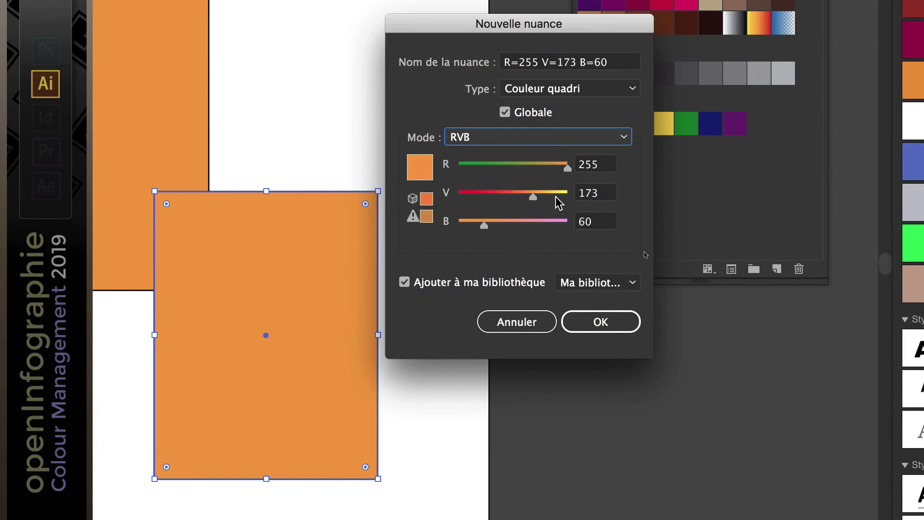
drag(592, 257, 599, 263)
drag(521, 180, 448, 177)
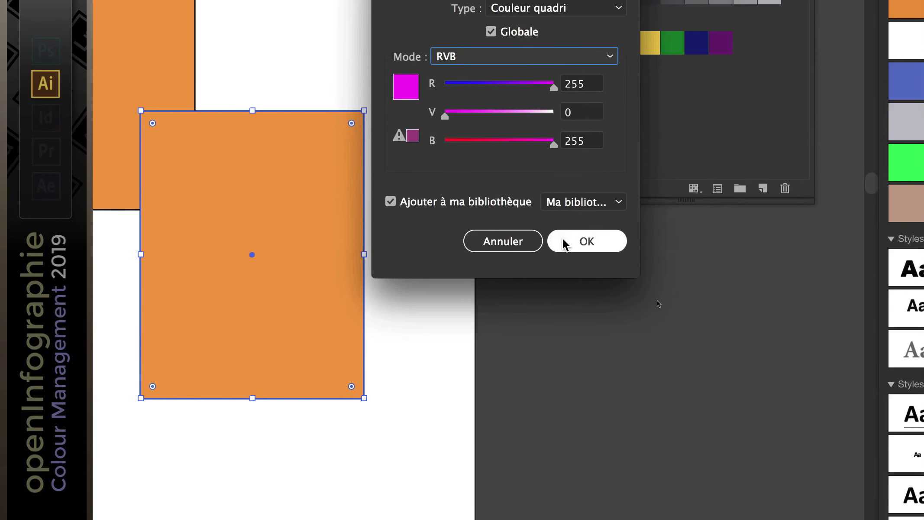
click(687, 338)
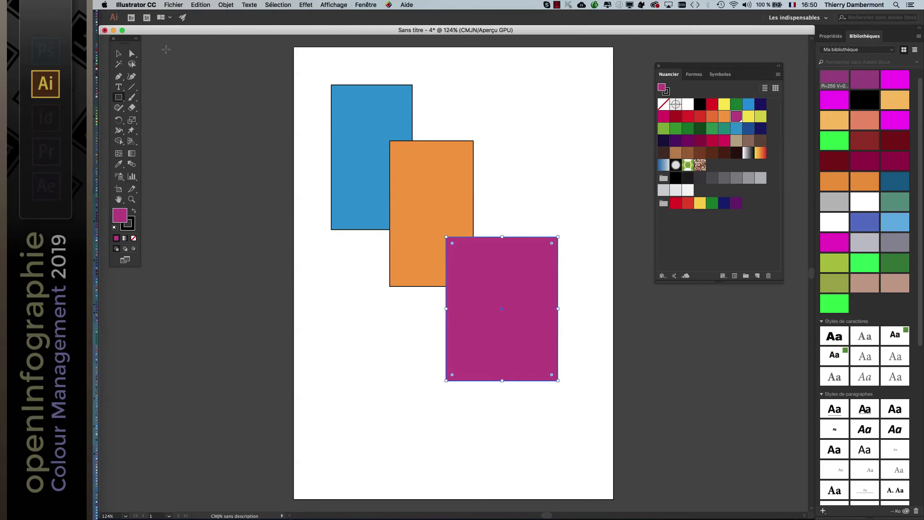
click(119, 54)
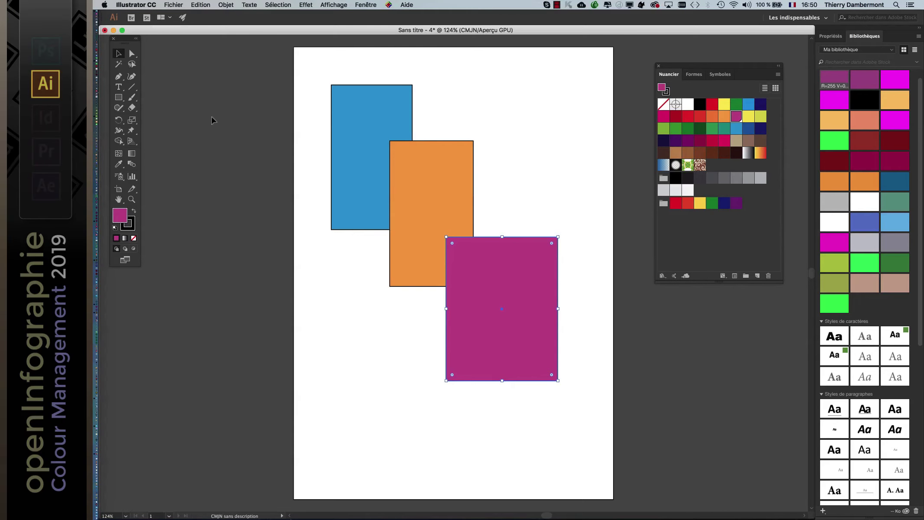
click(248, 142)
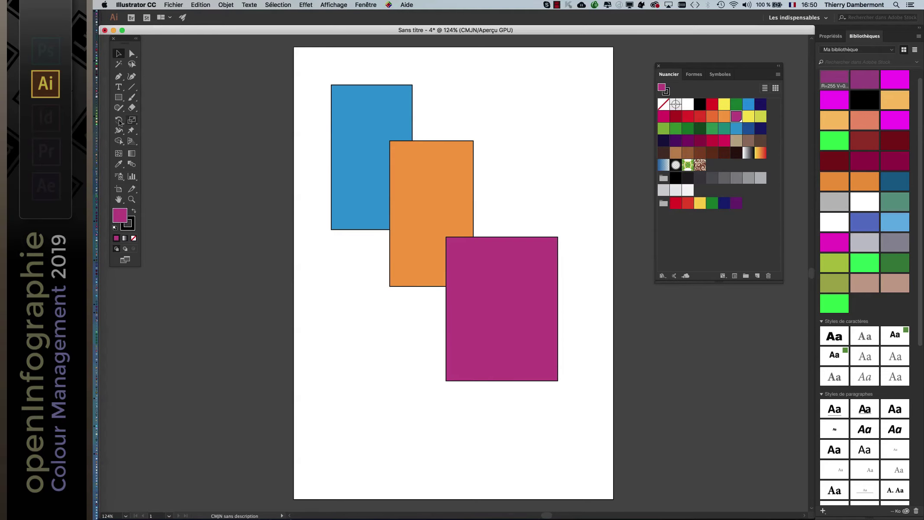
Step: Draw a fourth rectangle in the page's upper-right area and fill it with the black swatch Noir
click(119, 98)
drag(443, 89, 581, 207)
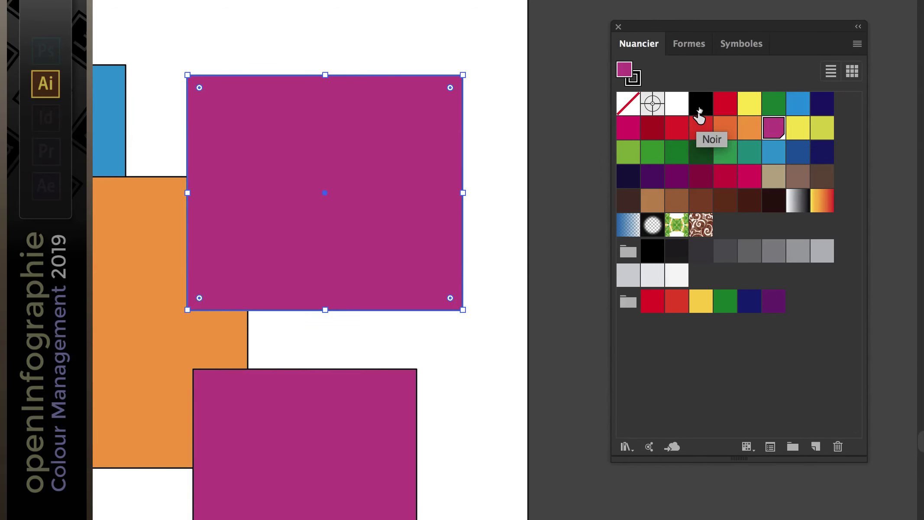
click(700, 111)
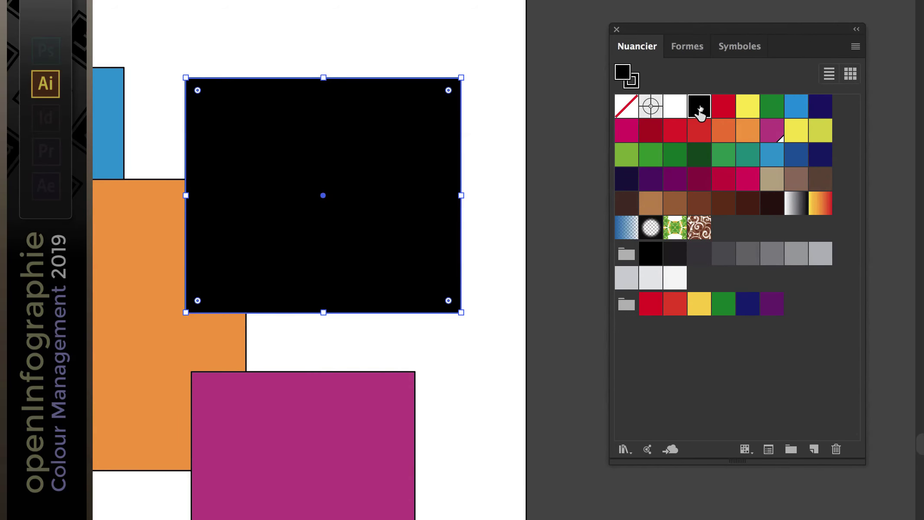
Step: Check the Noir swatch's CMYK composition in its swatch options, and deselect the black rectangle
double_click(700, 111)
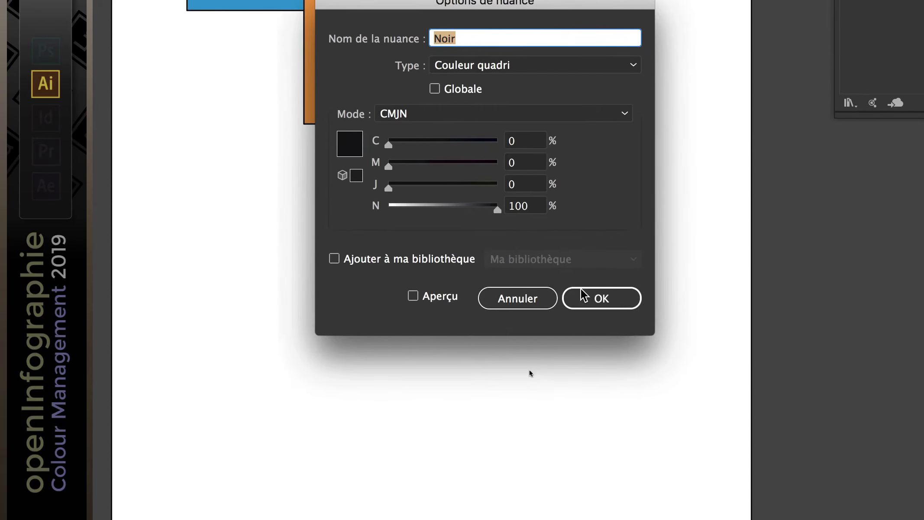
click(654, 346)
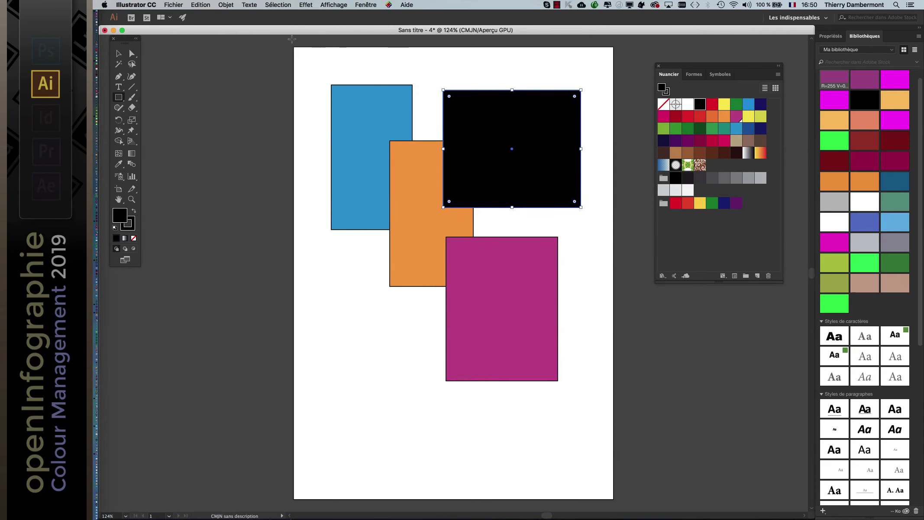
click(118, 53)
click(221, 118)
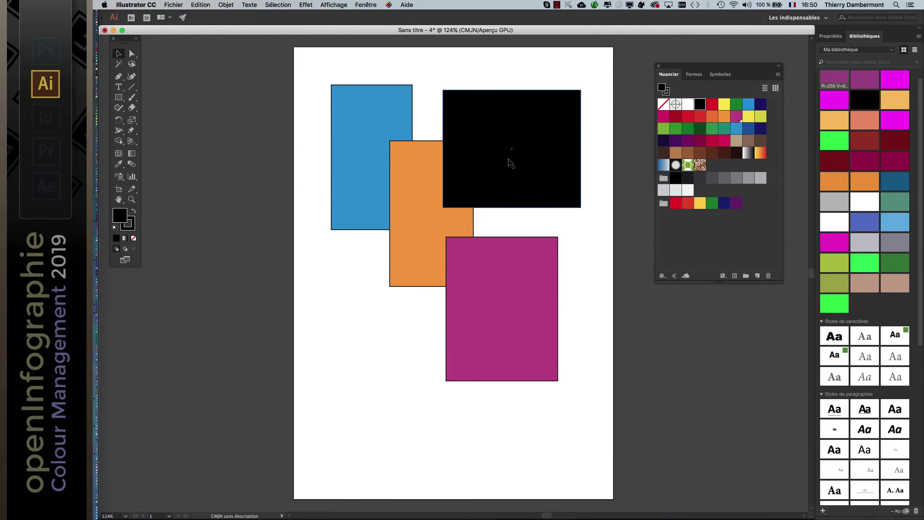
Step: Examine the black rectangle up close and move the swatches panel clear of it
scroll(515, 155, up, 1)
scroll(518, 158, up, 3)
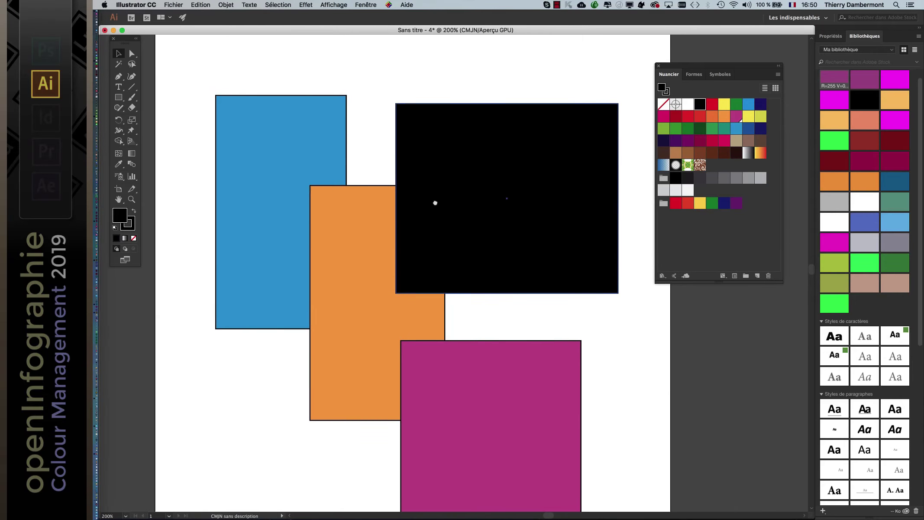
scroll(465, 206, up, 3)
scroll(466, 206, down, 3)
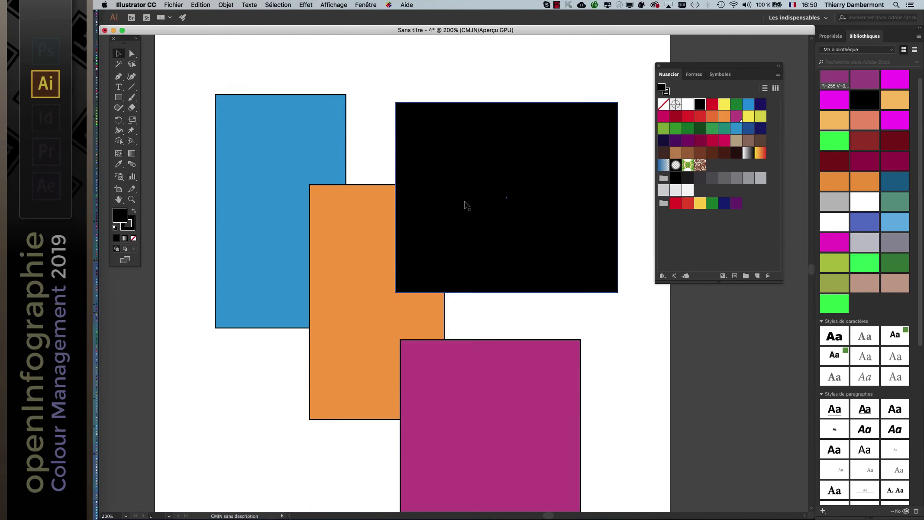
scroll(502, 202, up, 1)
drag(680, 72, 745, 75)
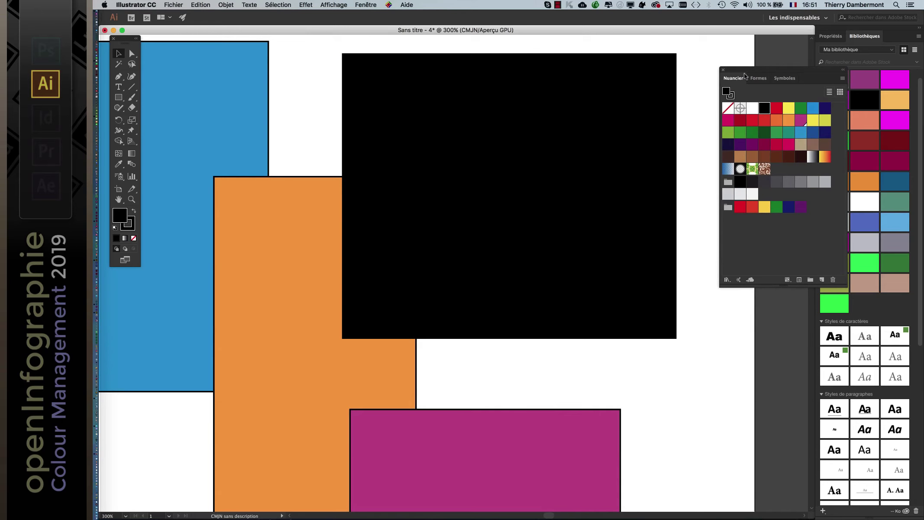
Step: Set the on-screen option of the Aspect du noir preferences to Afficher tous les noirs avec précision and apply it
click(147, 5)
mouse_move(146, 31)
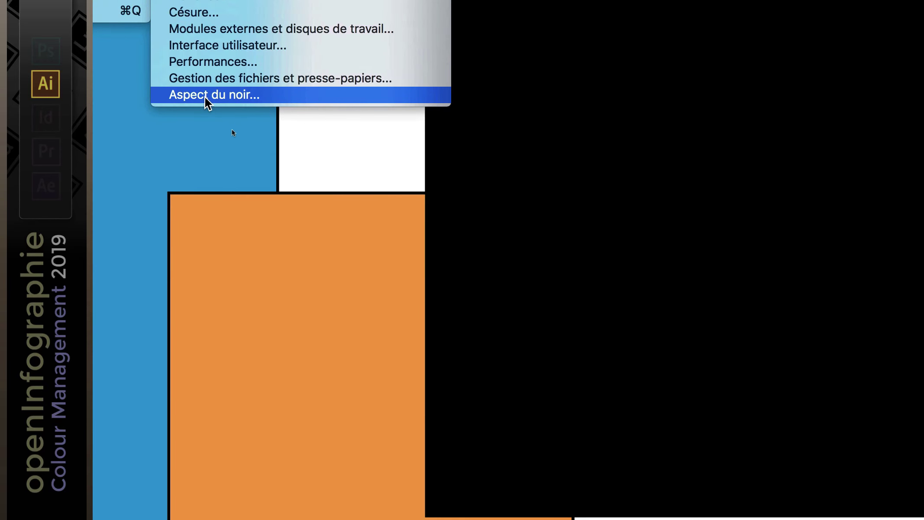
click(213, 103)
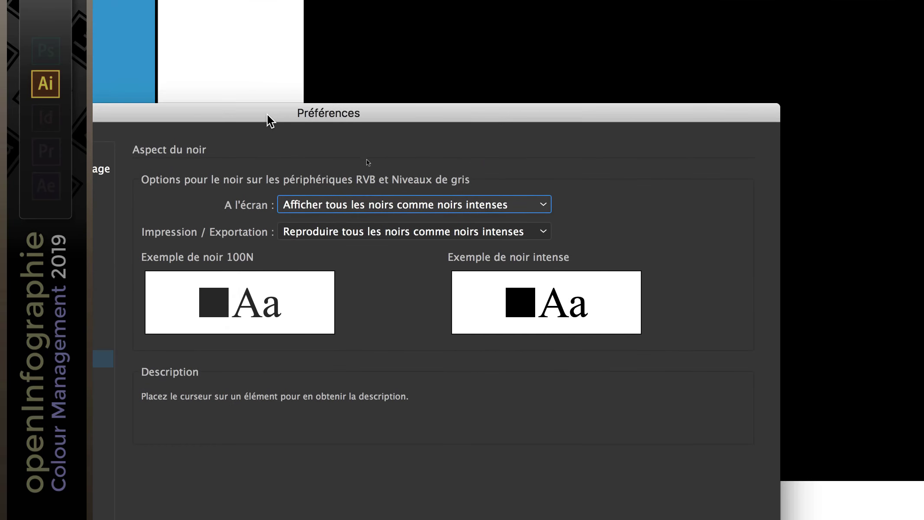
mouse_move(355, 189)
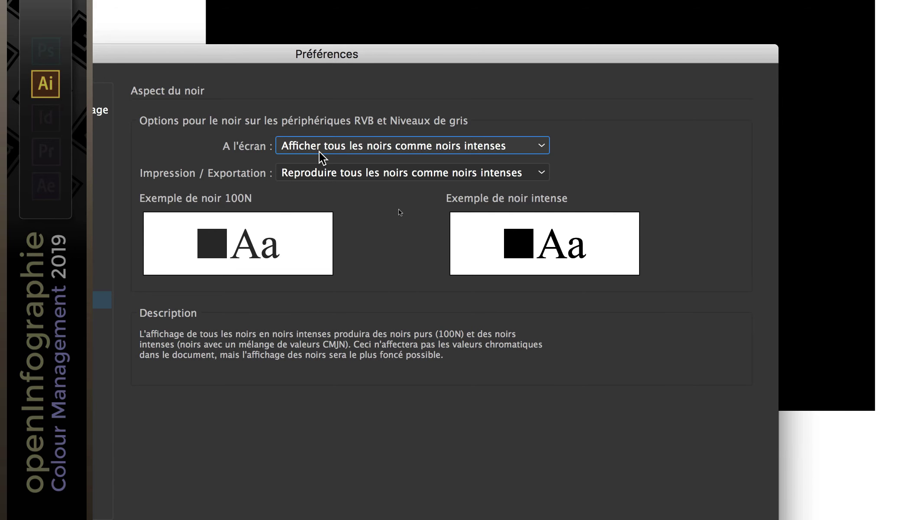
mouse_move(217, 240)
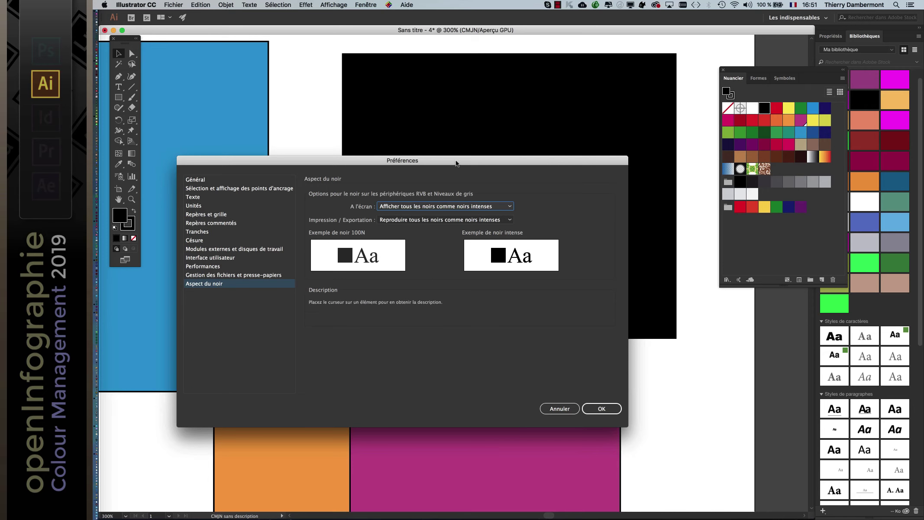
drag(456, 163, 460, 150)
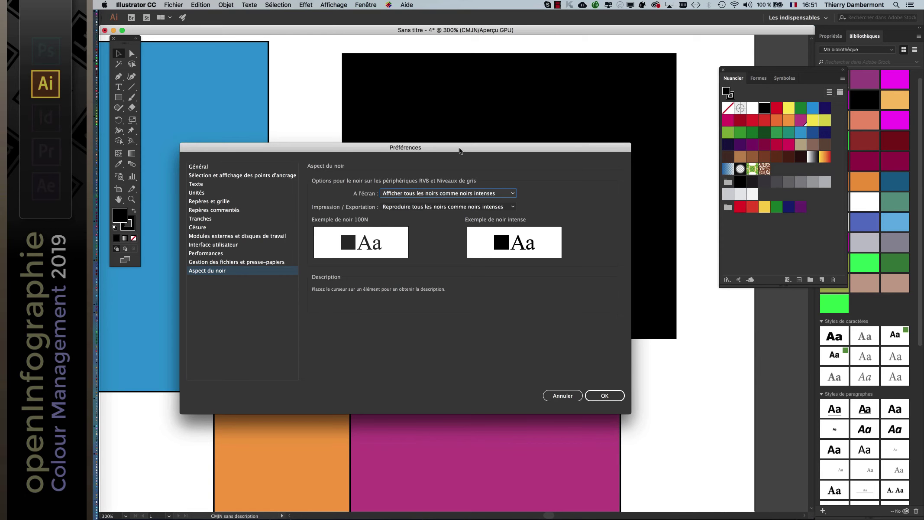
drag(460, 150, 470, 151)
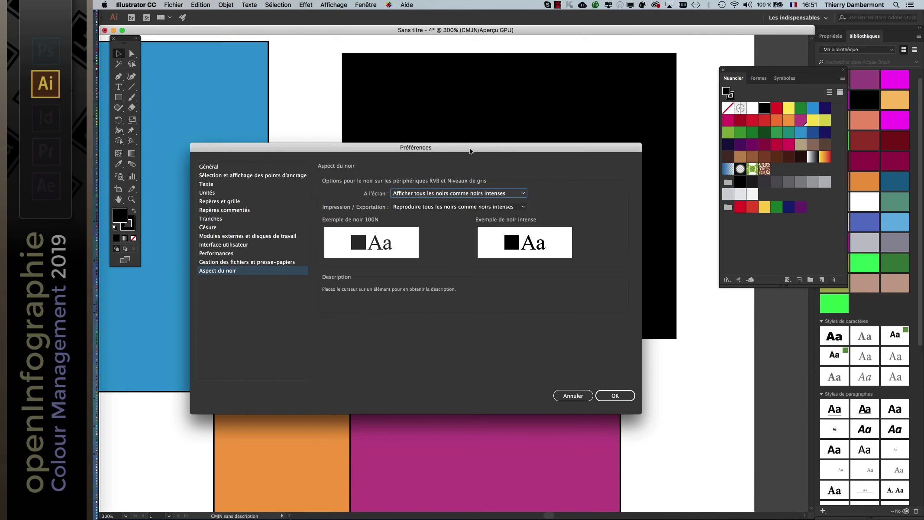
mouse_move(421, 195)
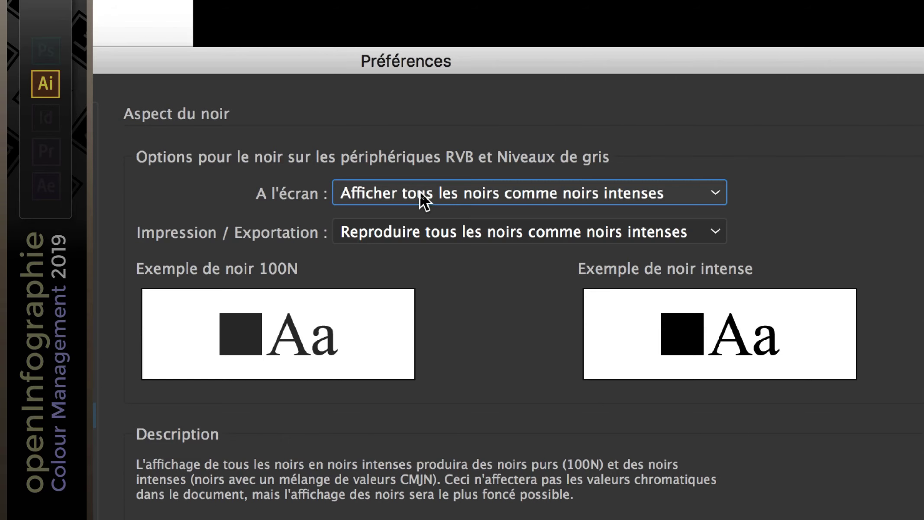
click(422, 195)
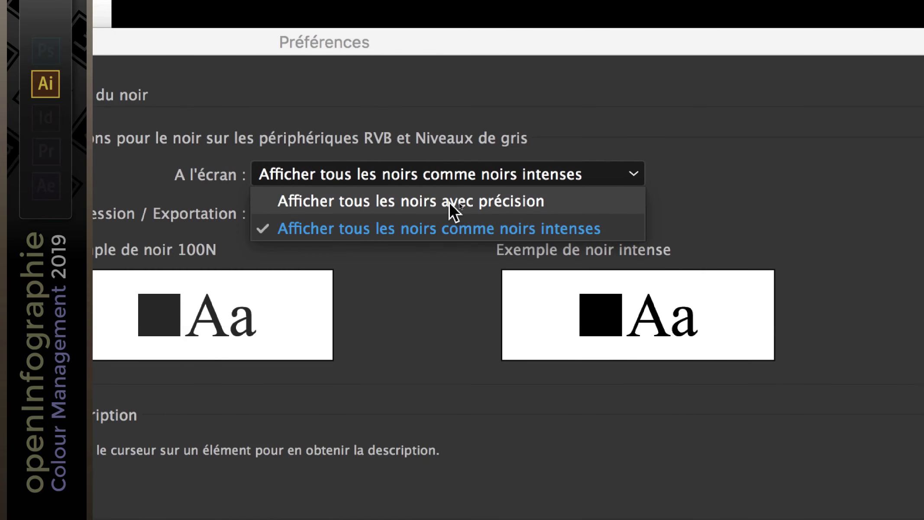
click(450, 203)
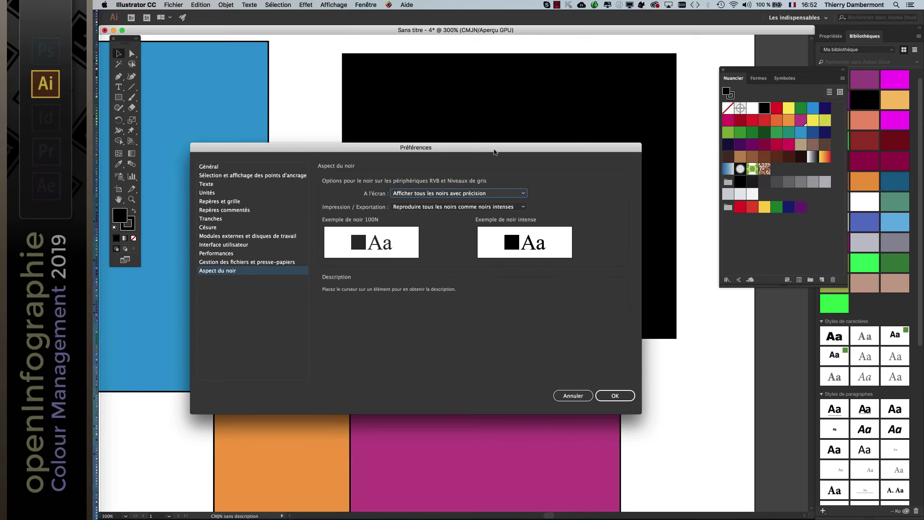
drag(491, 149, 191, 68)
click(315, 317)
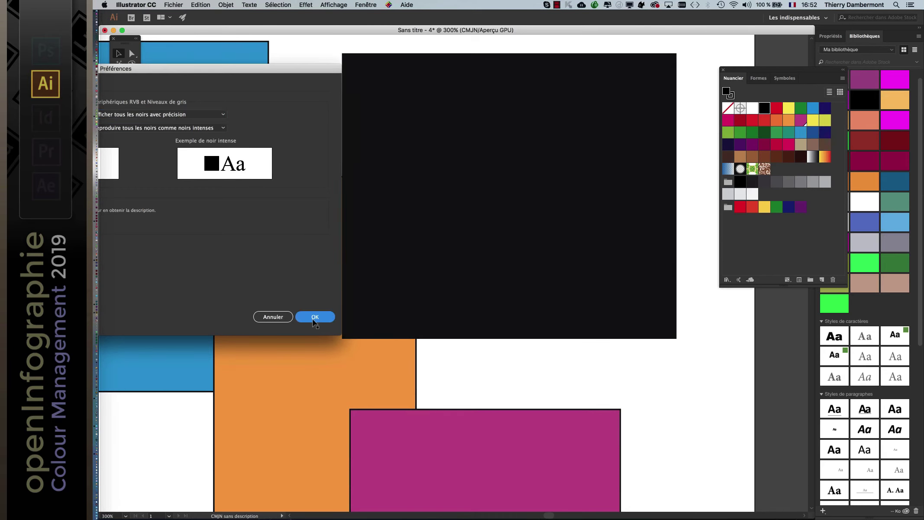
Step: Examine the black rectangle beside the coloured rectangles at different magnifications with the new black display setting
click(467, 314)
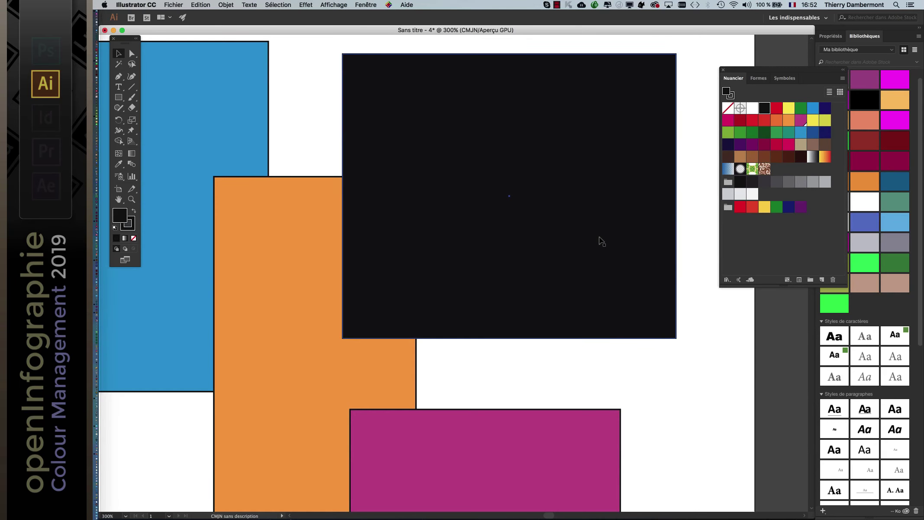
scroll(485, 375, down, 1)
click(381, 367)
drag(328, 324, 375, 208)
click(507, 339)
scroll(515, 341, down, 1)
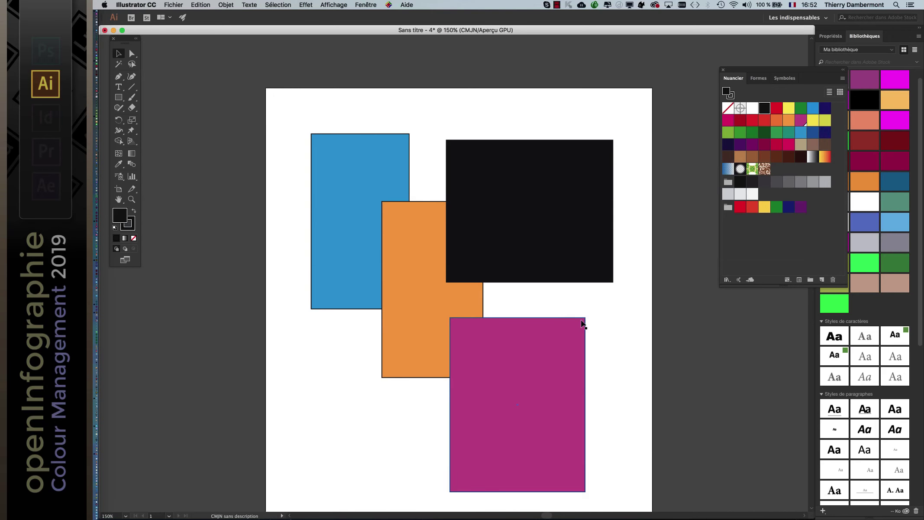
scroll(583, 324, up, 1)
scroll(583, 324, up, 1)
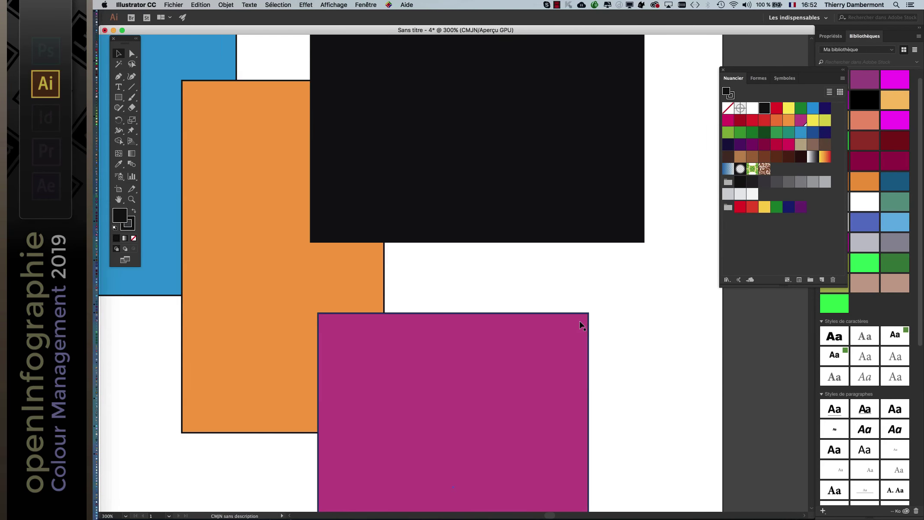
scroll(583, 324, down, 1)
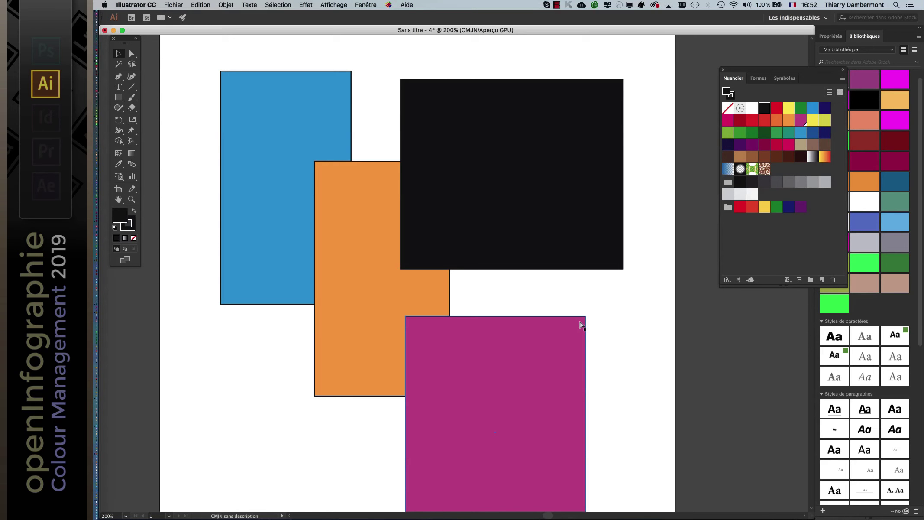
Step: Draw two black circles, one over the blue rectangle's lower-left corner and a larger one over the magenta rectangle's right edge, and deselect them
click(116, 99)
drag(116, 98, 161, 118)
drag(202, 263, 278, 339)
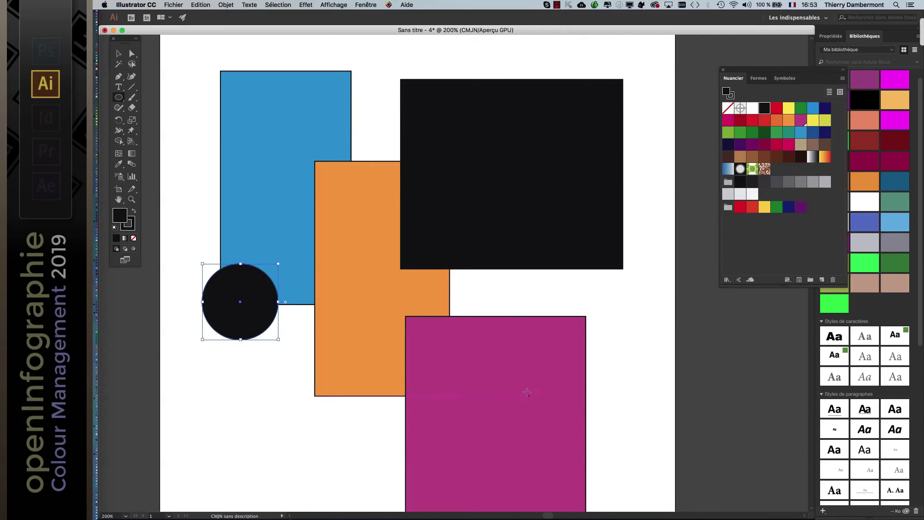
drag(575, 439, 623, 487)
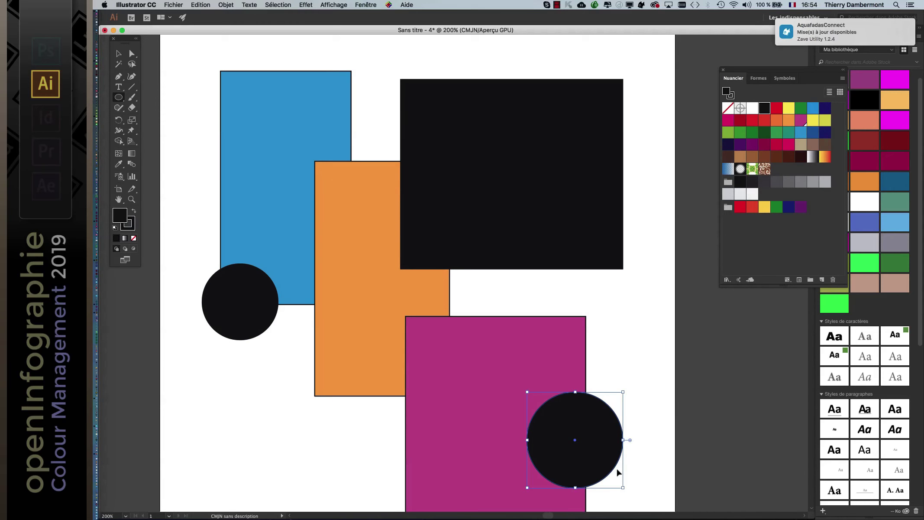
click(119, 54)
click(176, 68)
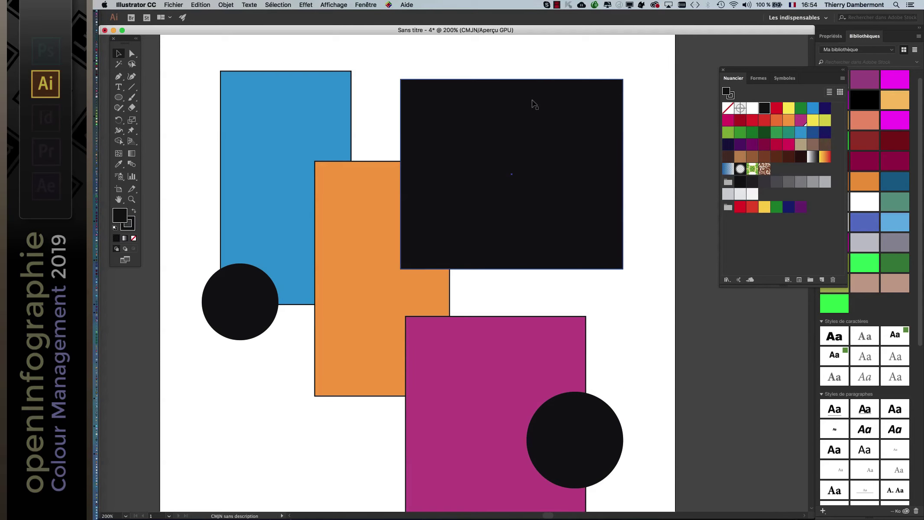
click(179, 5)
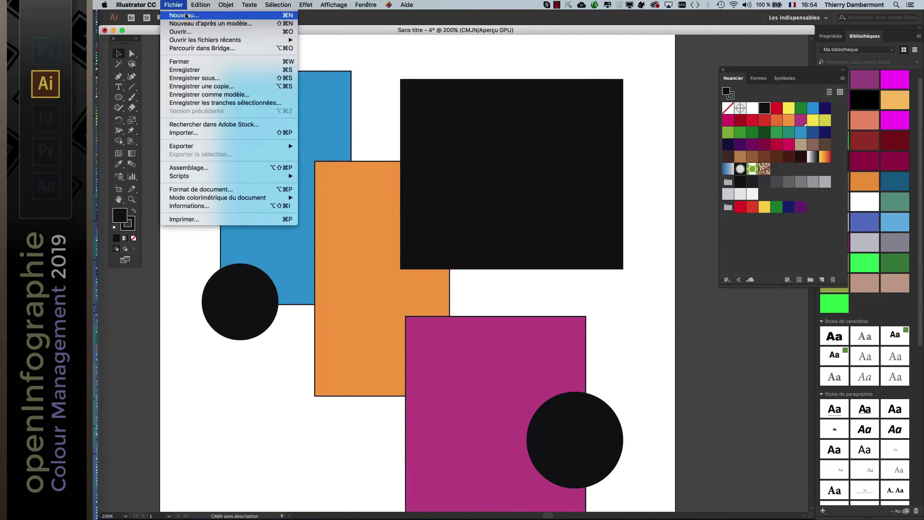
click(224, 78)
click(685, 320)
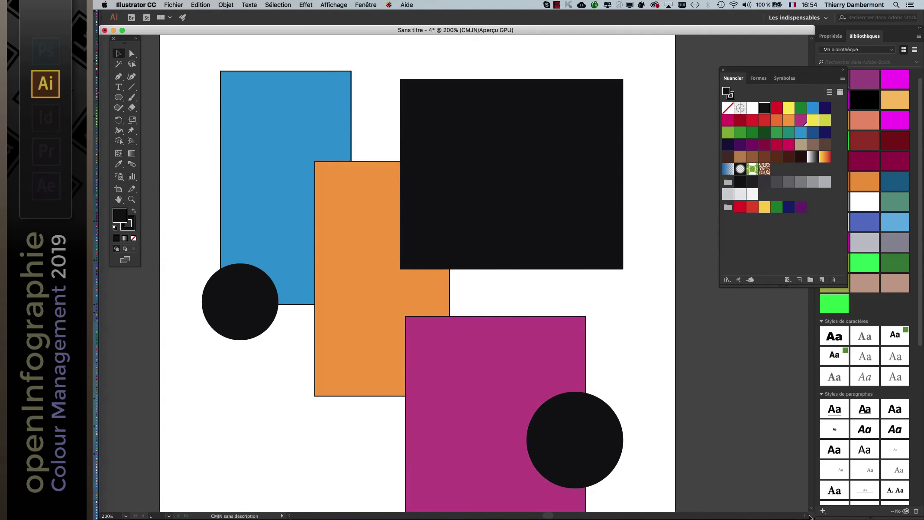
Step: Shrink the document window slightly and assign the CMYK working space profile Euroscale Coated v2 to the document
drag(806, 516, 784, 467)
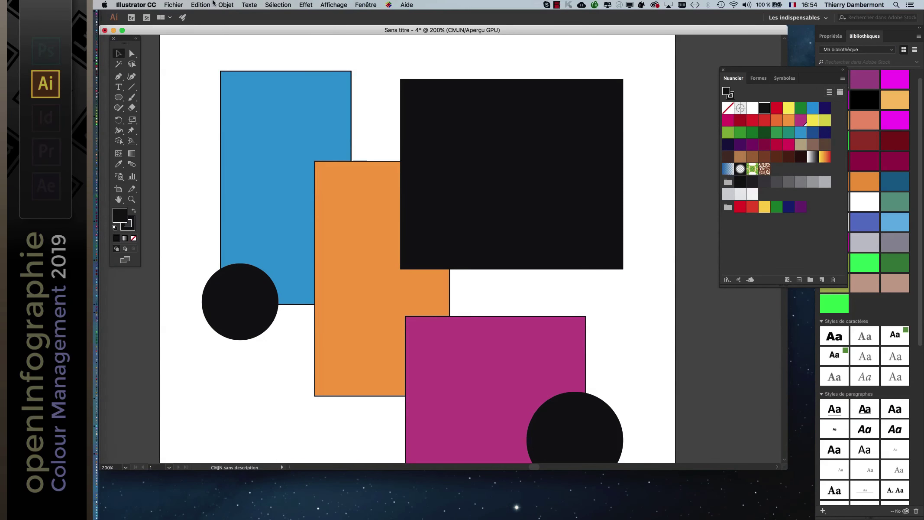
click(201, 4)
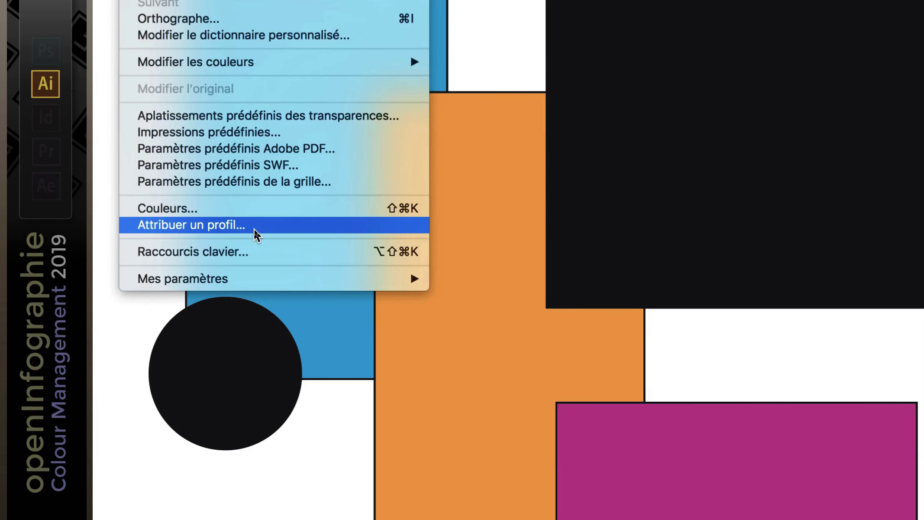
click(255, 228)
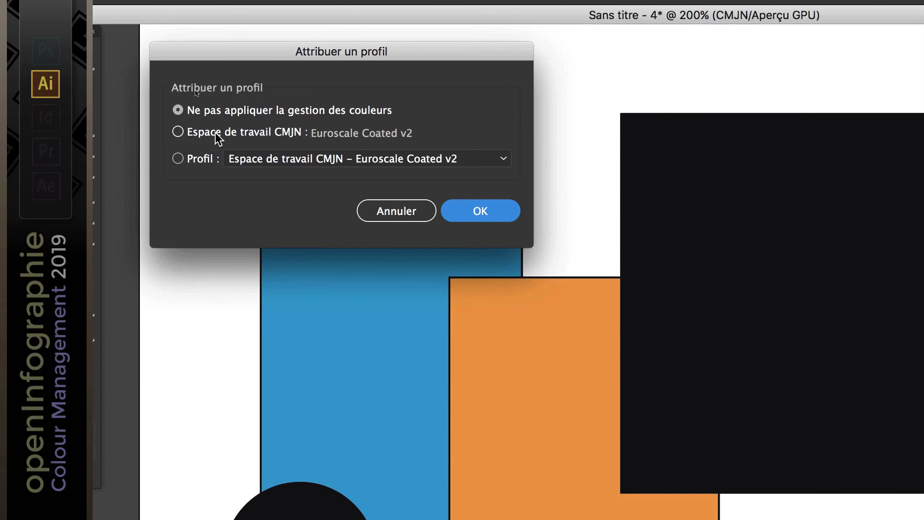
click(213, 137)
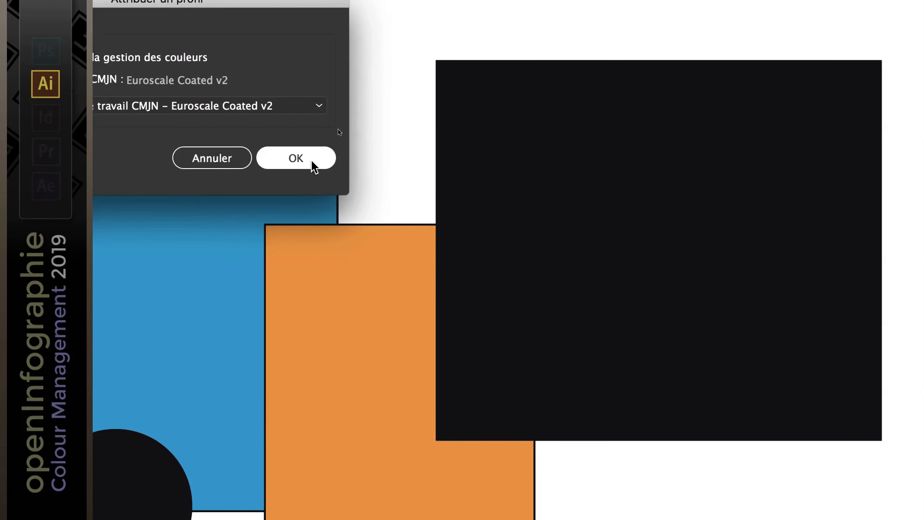
click(457, 210)
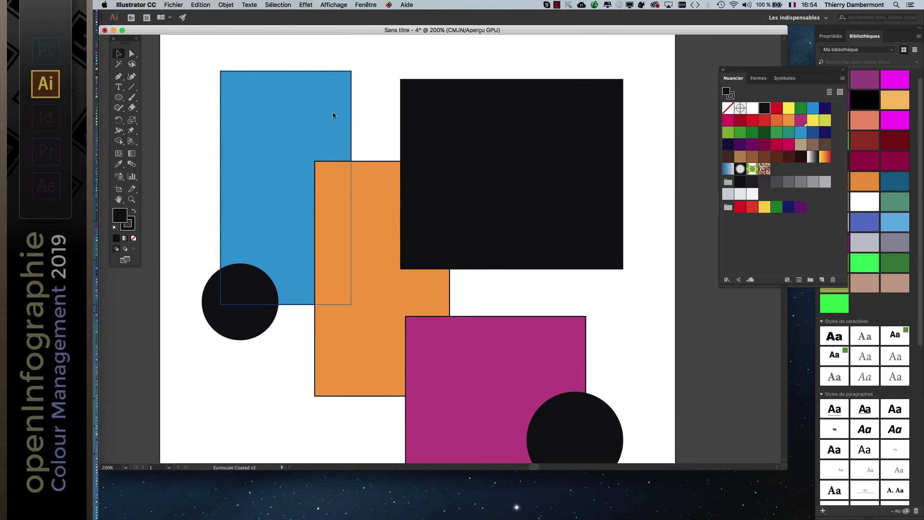
Step: Save the document in images-demo as doc_AI-pour-EuroscaleCoated-AVEC-PROFIL-INCLU.ai, in Illustrator CC format with ICC profiles embedded
click(174, 3)
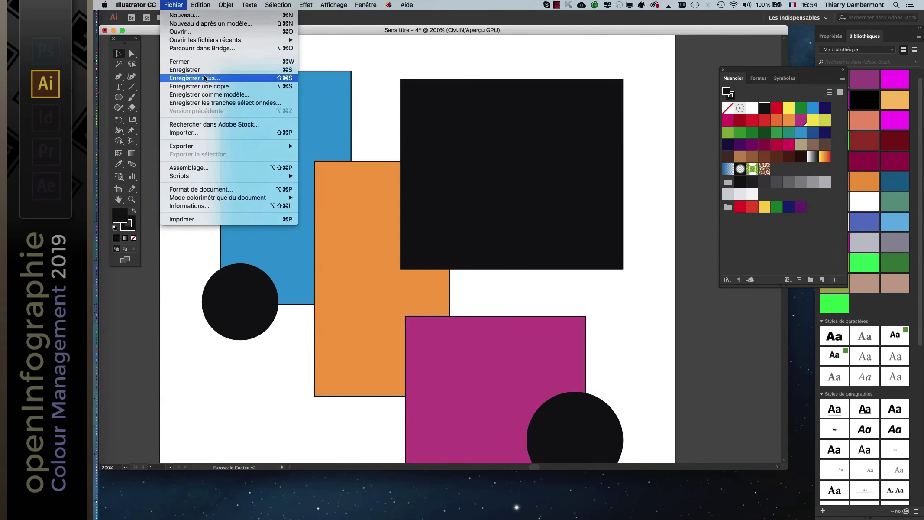
click(205, 79)
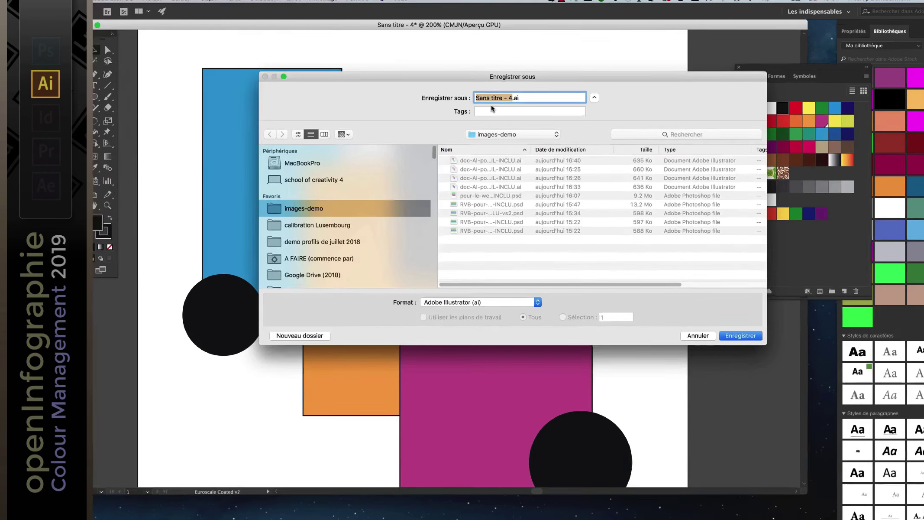
text(doc_)
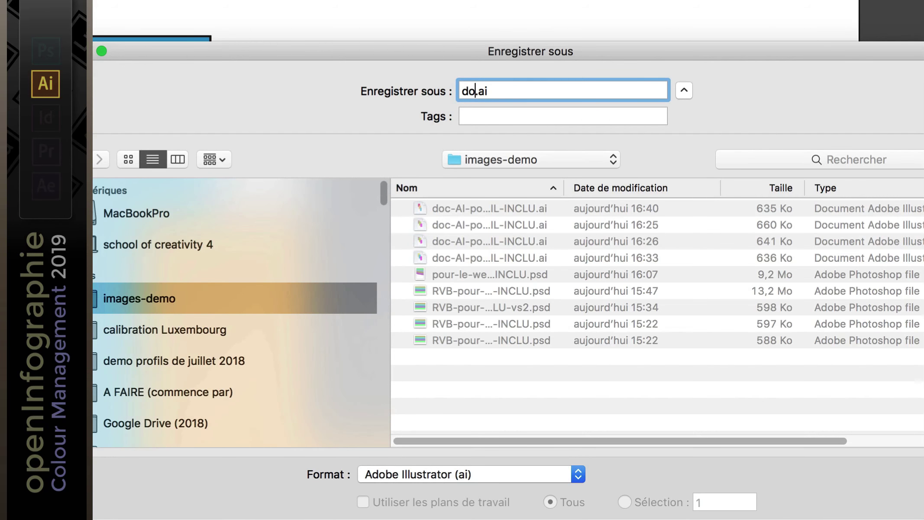
text(AI-pour)
key(BackSpace)
text(-Euroscale)
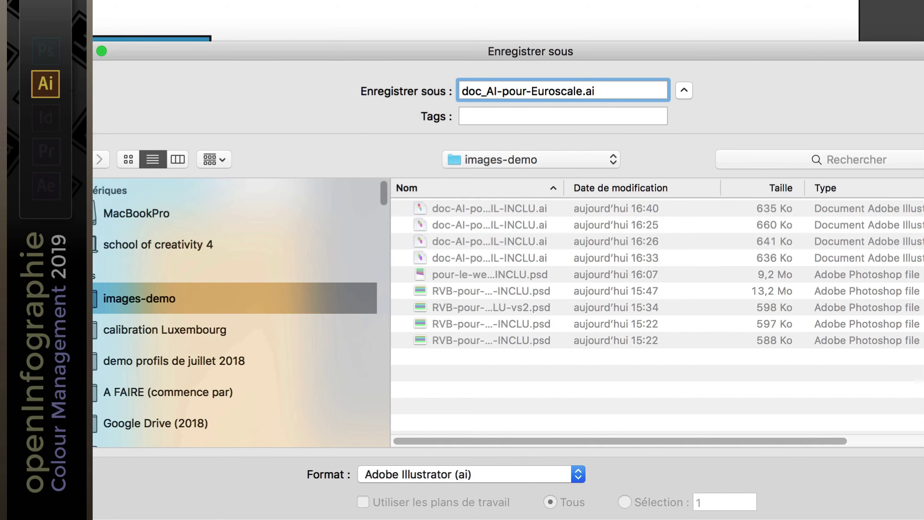
text(Cated)
key(BackSpace)
key(BackSpace)
key(BackSpace)
key(BackSpace)
text(oated-AVEC-PRO)
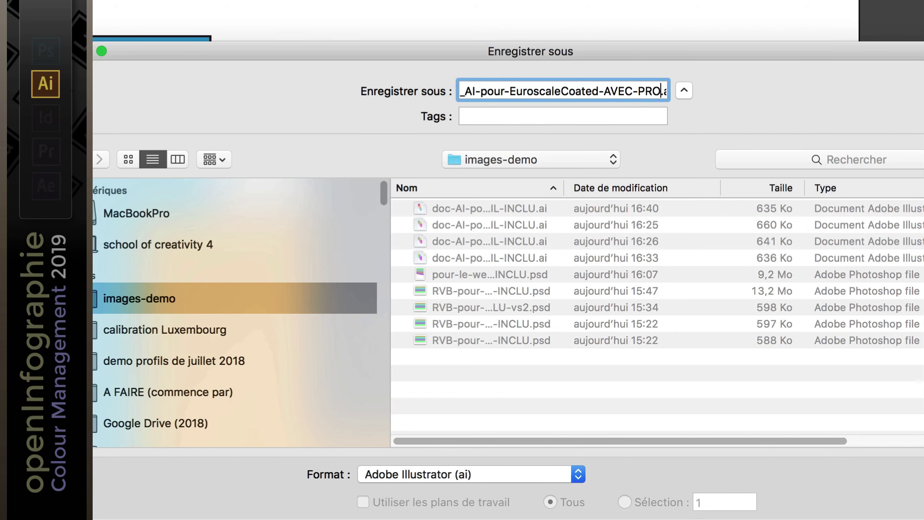
text(FIL-INCLU)
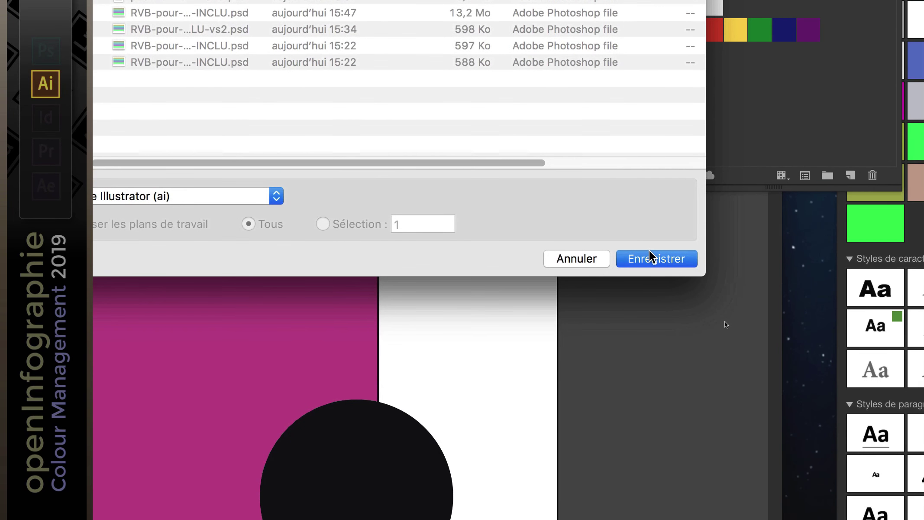
click(651, 256)
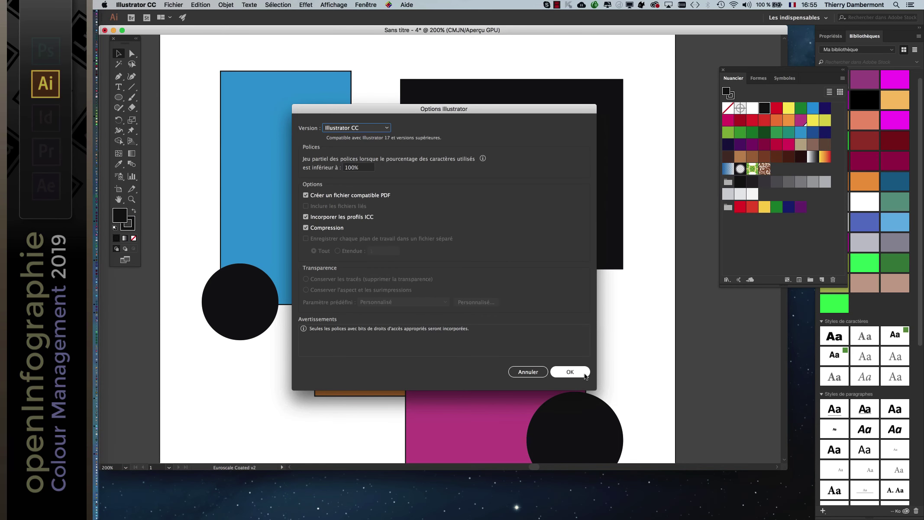
click(585, 374)
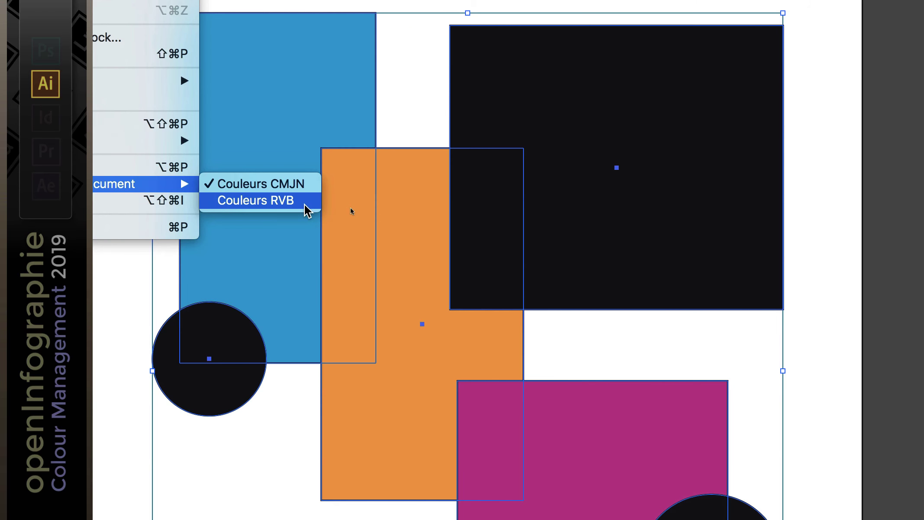
Step: Convert the document's colour mode to RGB with all artwork selected, and move the swatches panel closer to the artwork
click(305, 204)
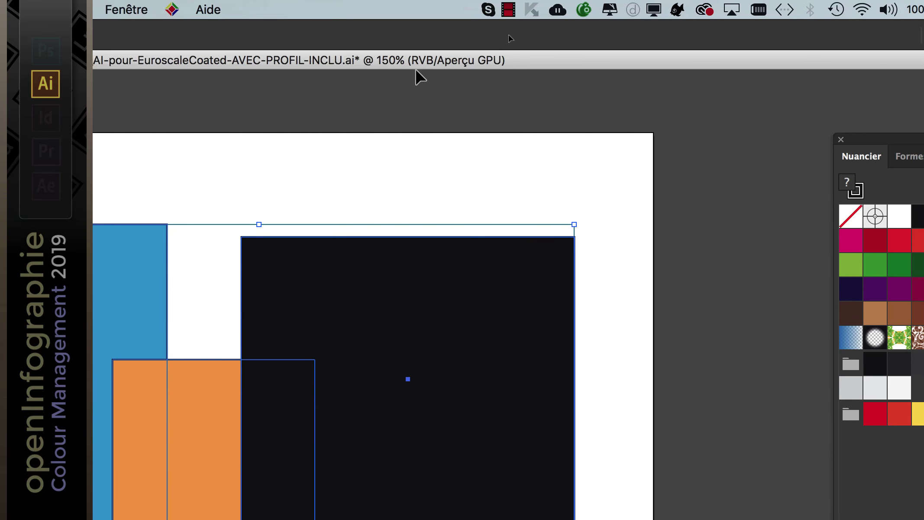
key(a)
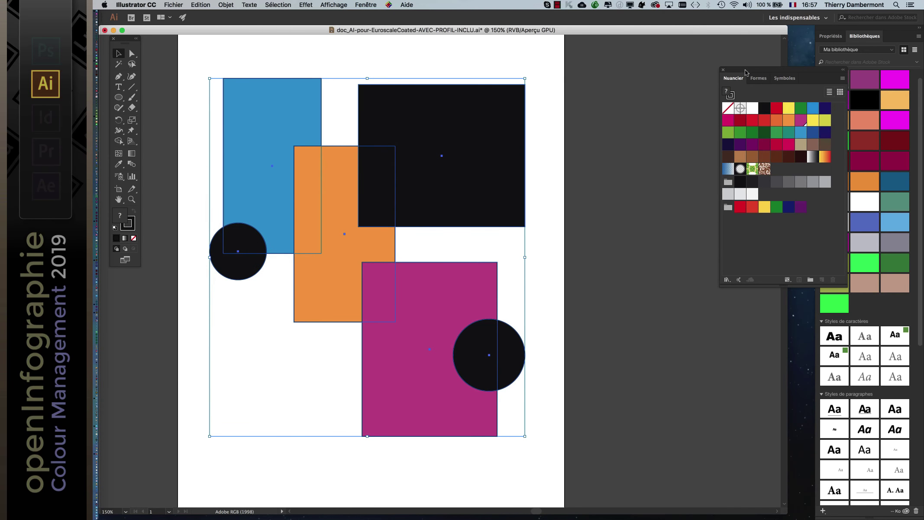
drag(725, 70, 548, 78)
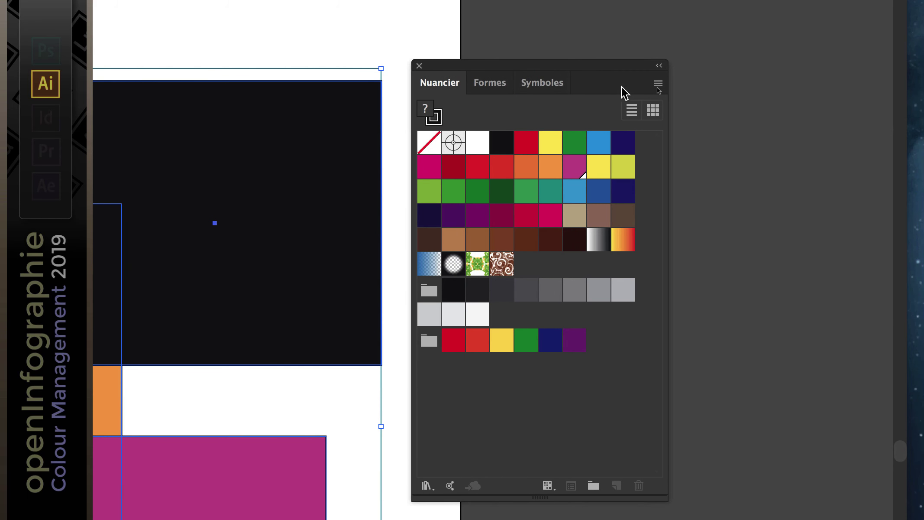
Step: Add the colours used in the selected artwork to the swatches and deselect the artwork
click(637, 83)
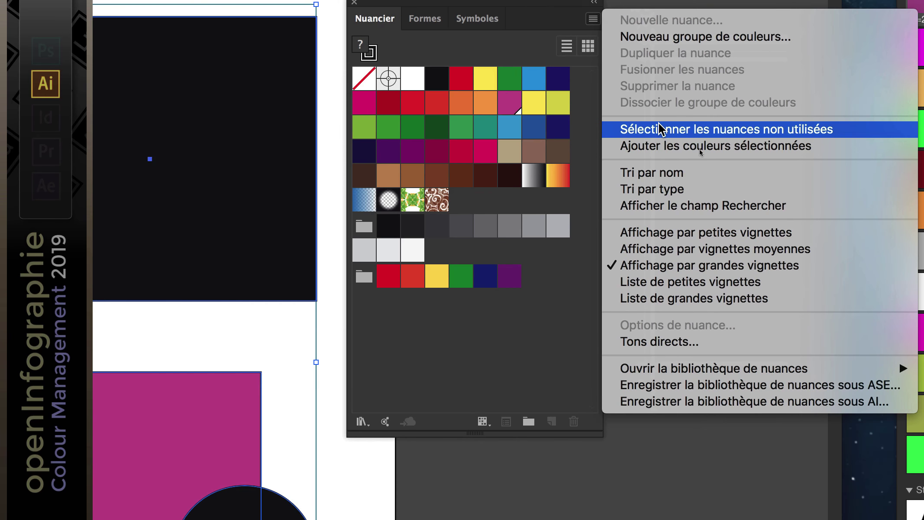
click(700, 147)
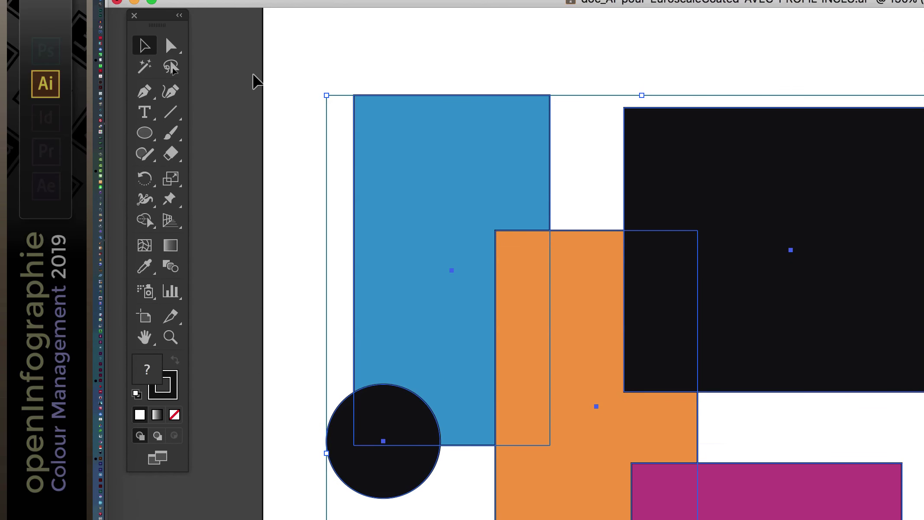
click(253, 29)
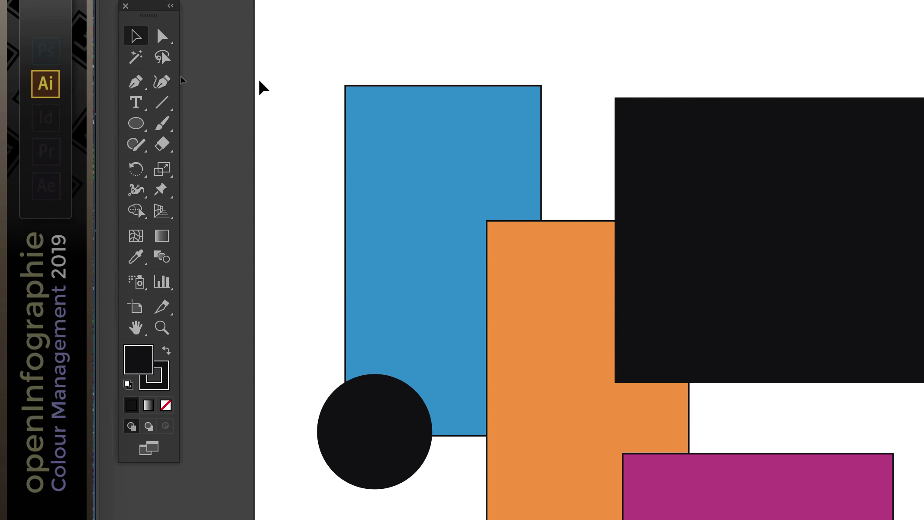
click(913, 253)
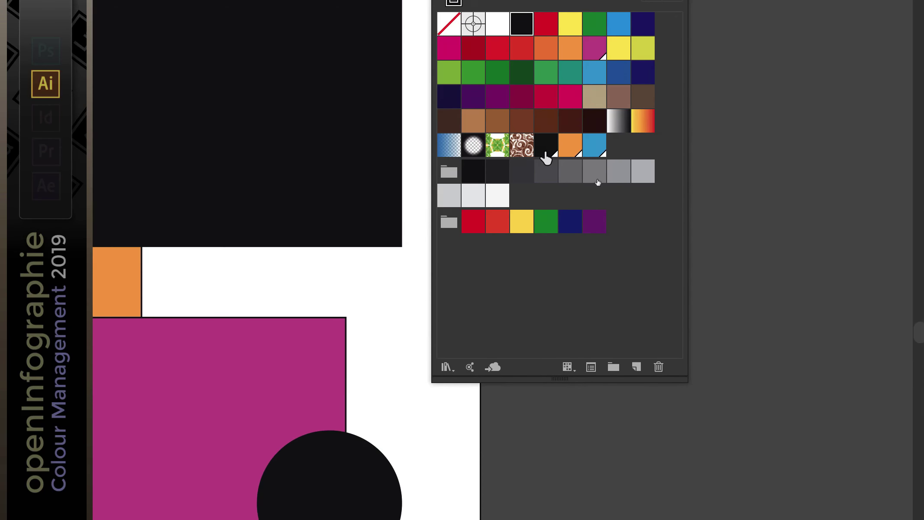
Step: Examine the RGB values of the magenta, blue and orange global swatches without changing them
double_click(561, 104)
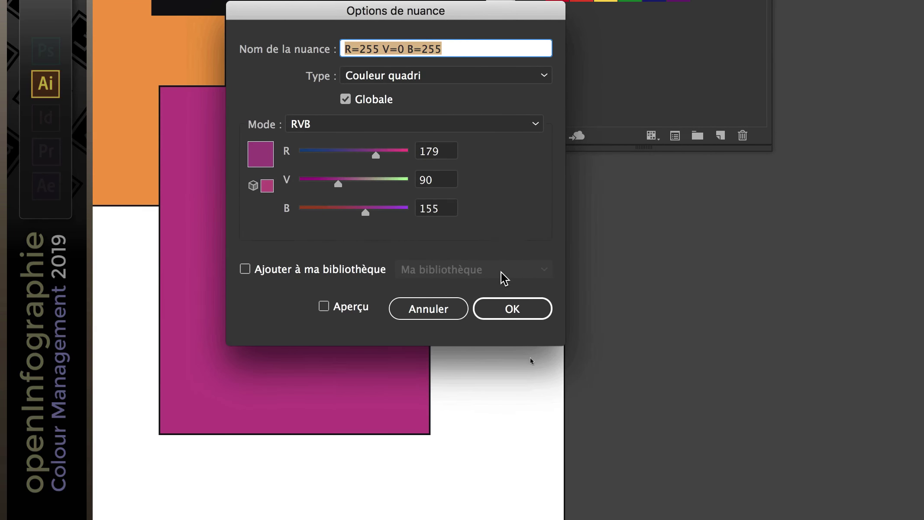
click(489, 288)
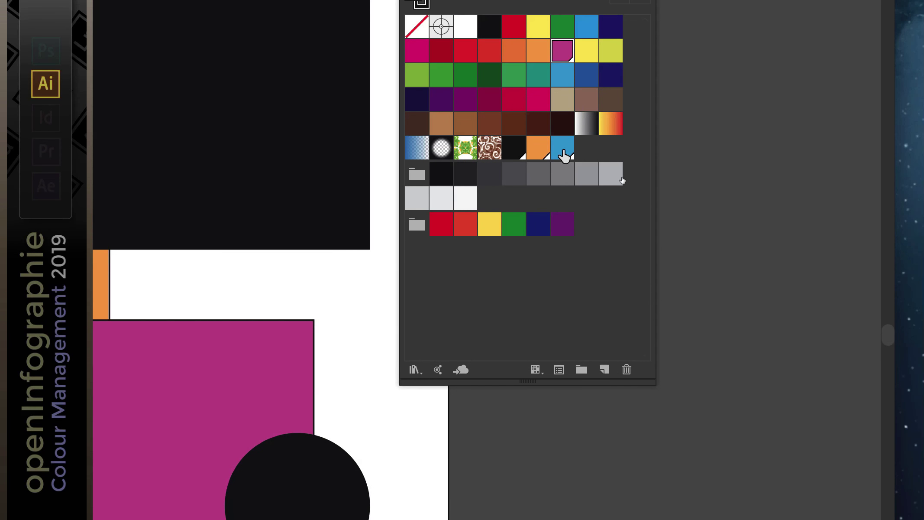
double_click(563, 149)
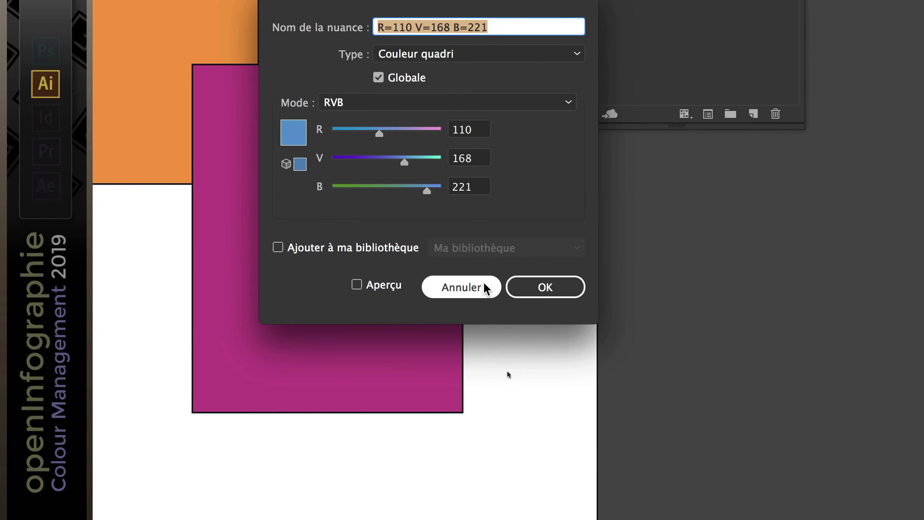
click(486, 286)
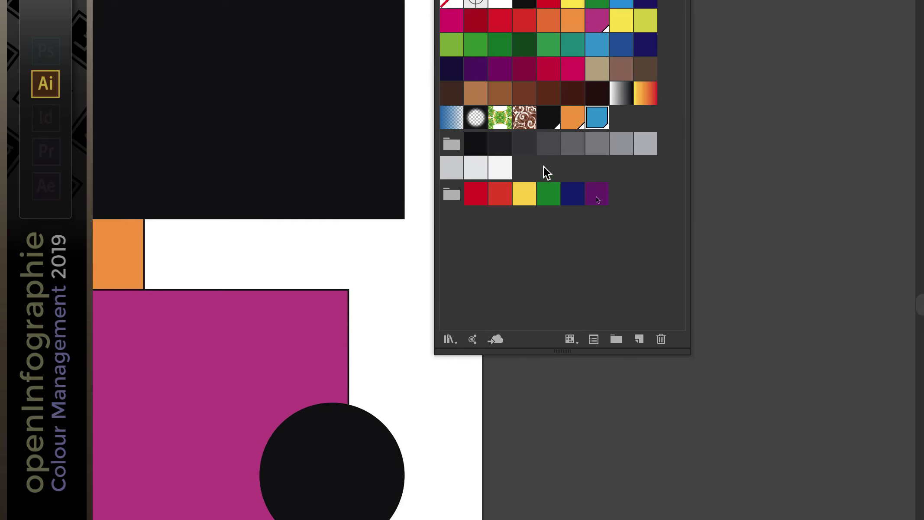
double_click(573, 109)
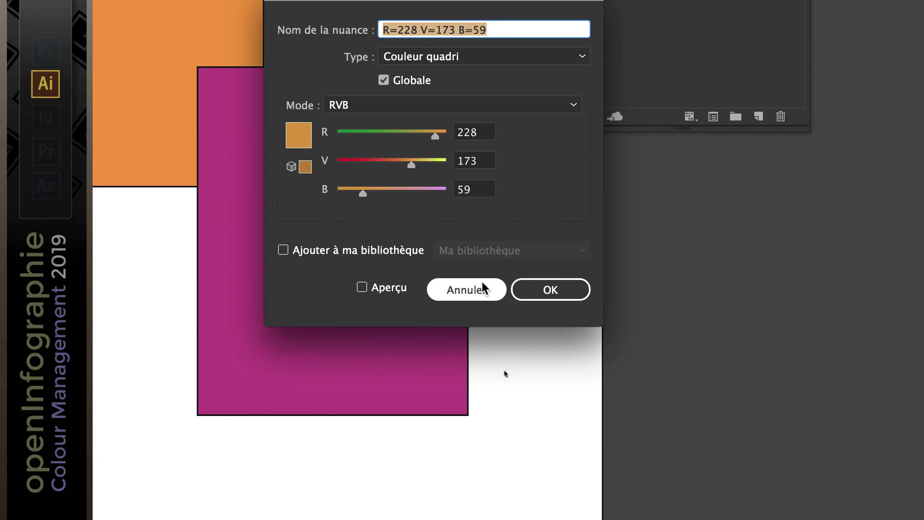
click(483, 284)
Step: Set the black global swatch to R=0, V=0, B=0 with the preview enabled
double_click(549, 150)
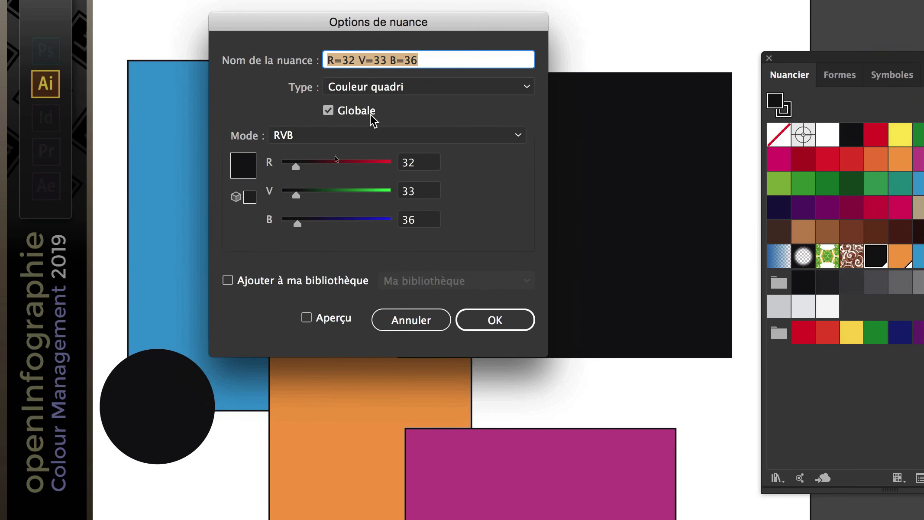
click(344, 319)
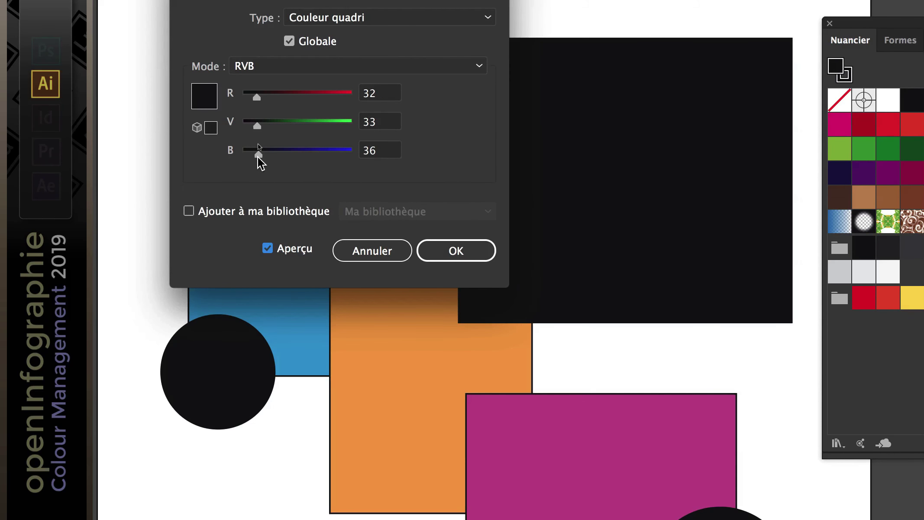
drag(259, 156, 251, 127)
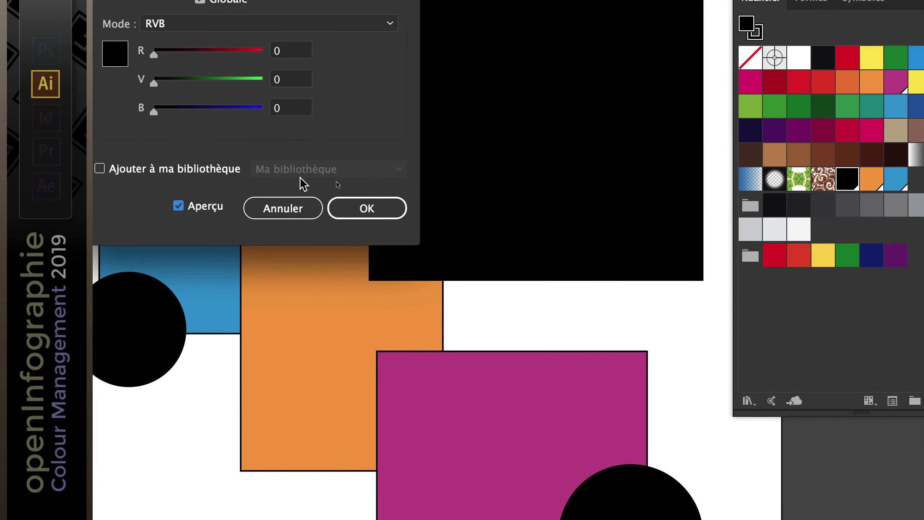
click(321, 191)
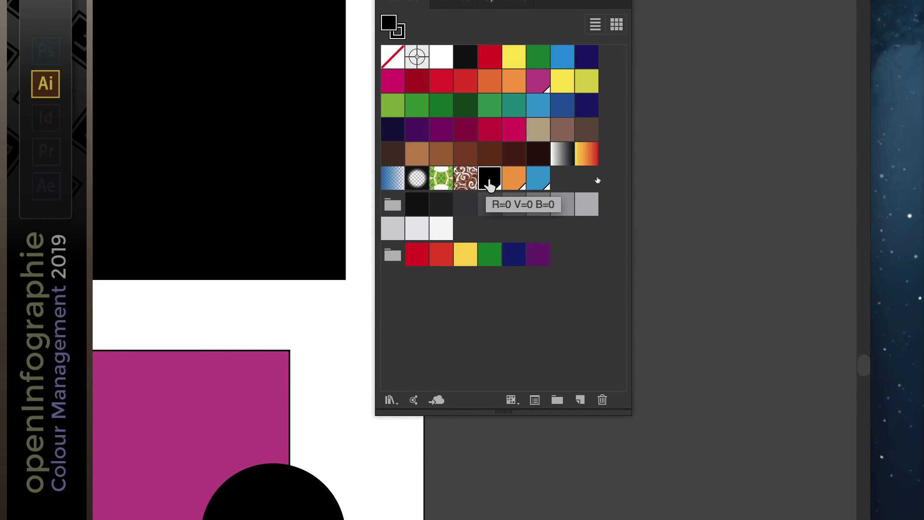
double_click(490, 184)
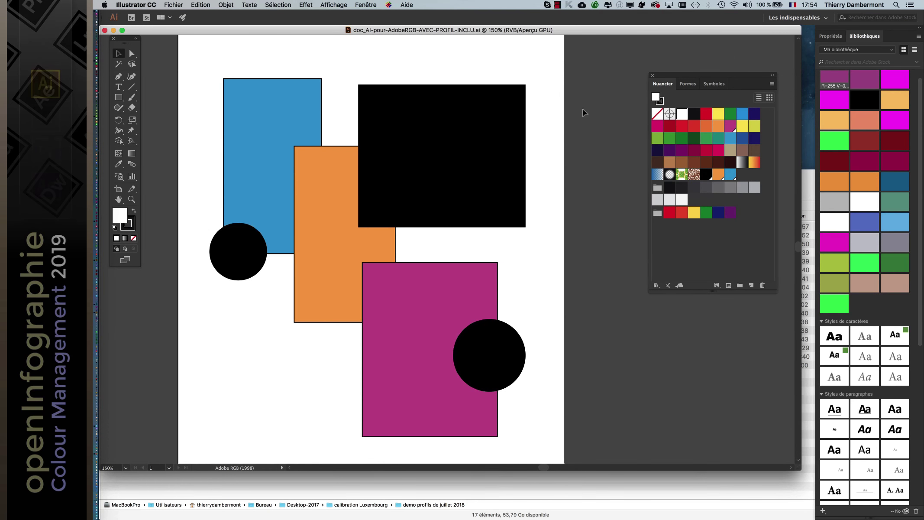
Step: Hide the other applications and shift the document window and the toolbox slightly inward
key(alt+super+h)
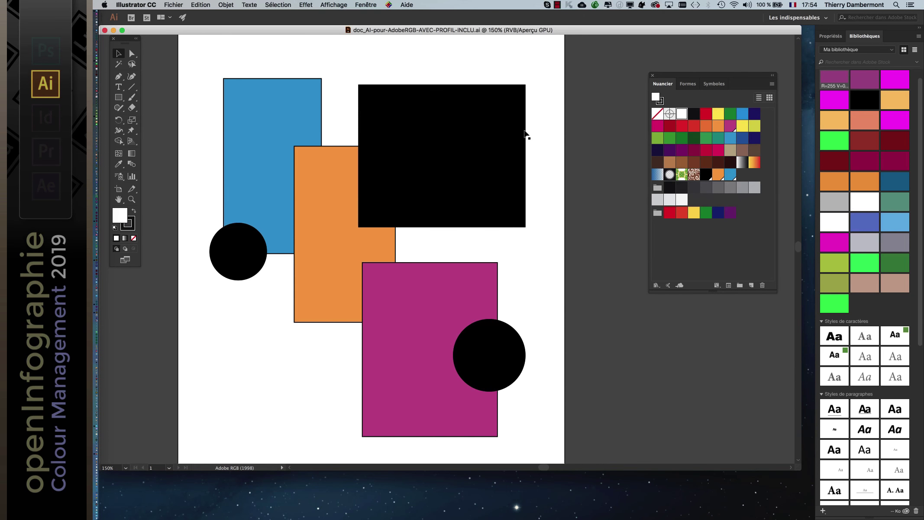
drag(524, 32, 533, 34)
drag(128, 42, 137, 56)
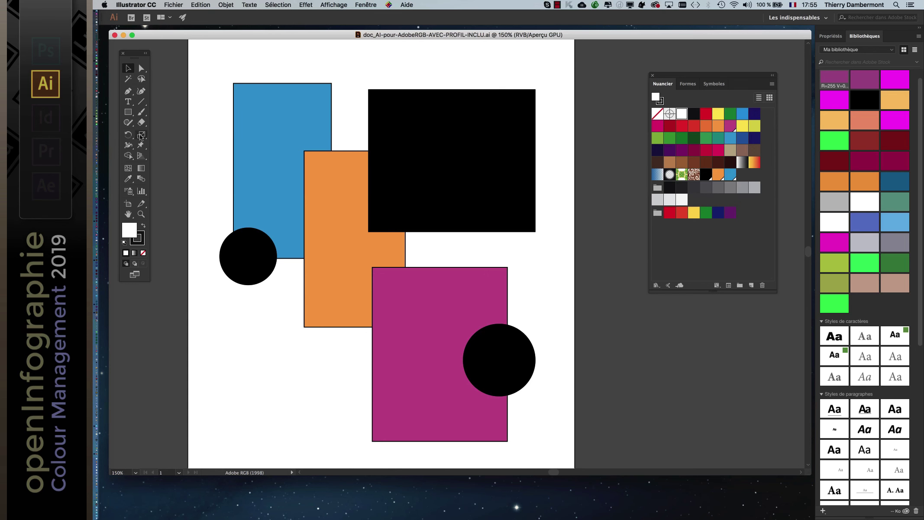
Step: Draw a rectangle over the black rectangle's upper-right corner and fill it with a new global swatch R=0 V=255 B=0, also added to the library
key(m)
mouse_move(442, 59)
mouse_down()
mouse_move(520, 124)
mouse_move(550, 164)
mouse_up()
click(772, 84)
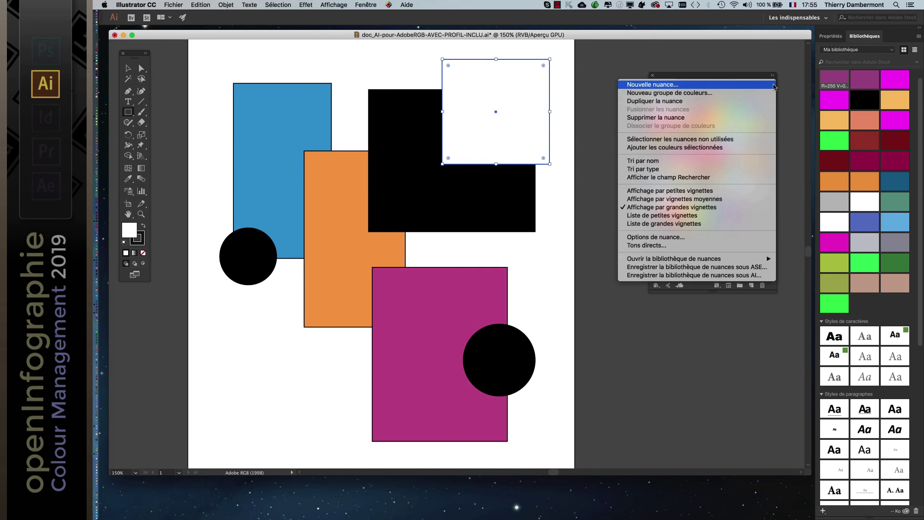
click(747, 85)
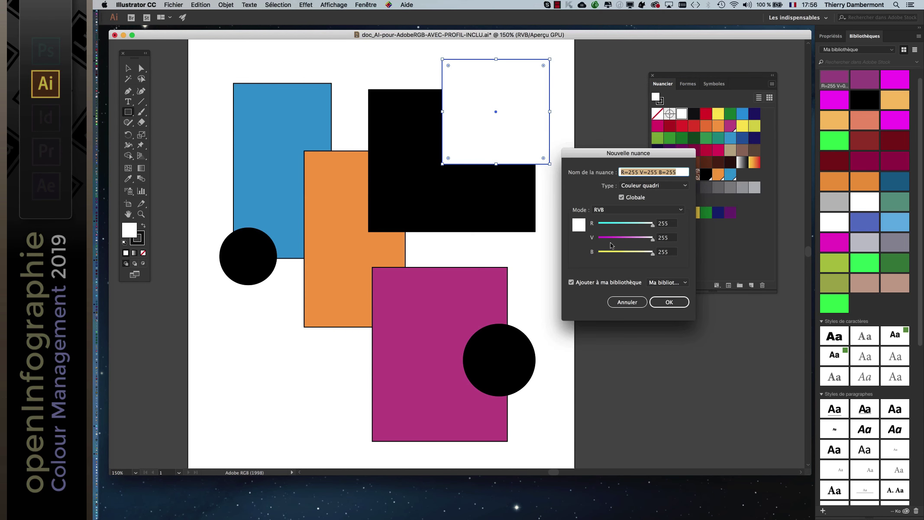
drag(618, 225, 594, 253)
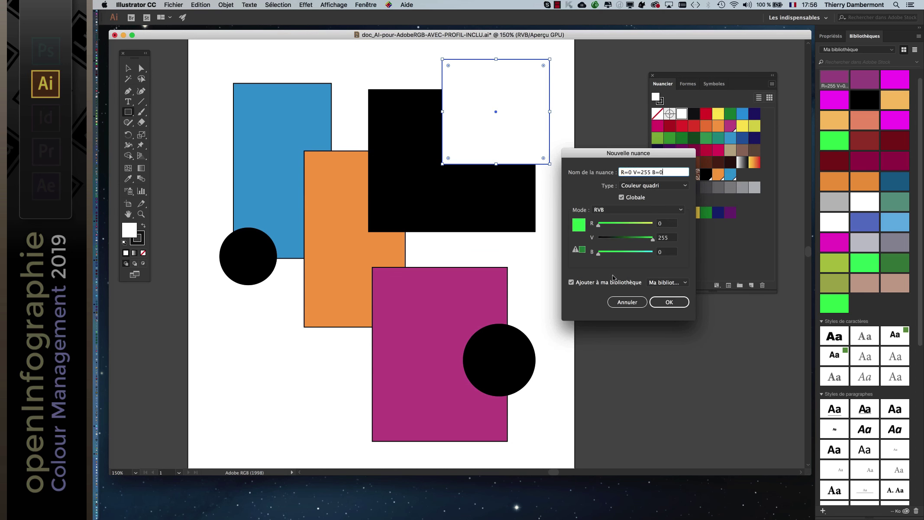
click(668, 303)
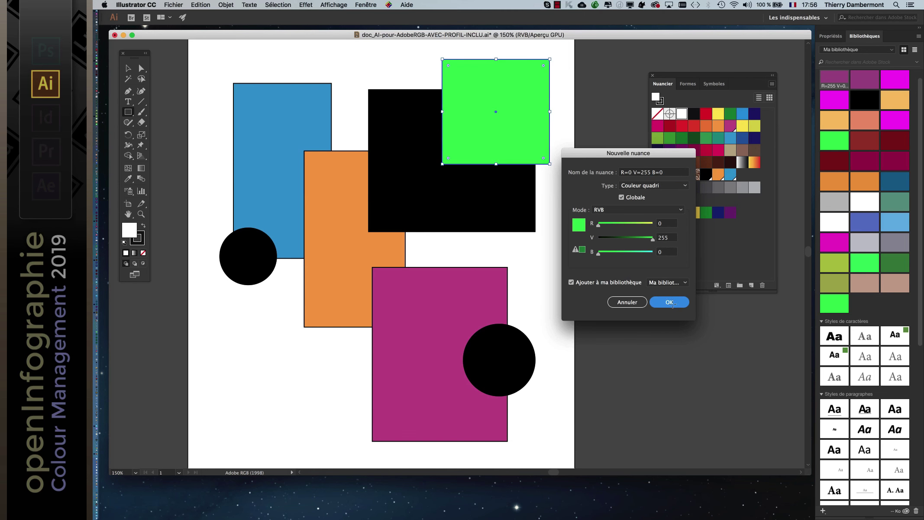
Step: Recolour the green rectangle with a new global swatch R=255 V=0 B=255, also added to the library
scroll(507, 115, up, 2)
drag(553, 142, 536, 205)
click(770, 85)
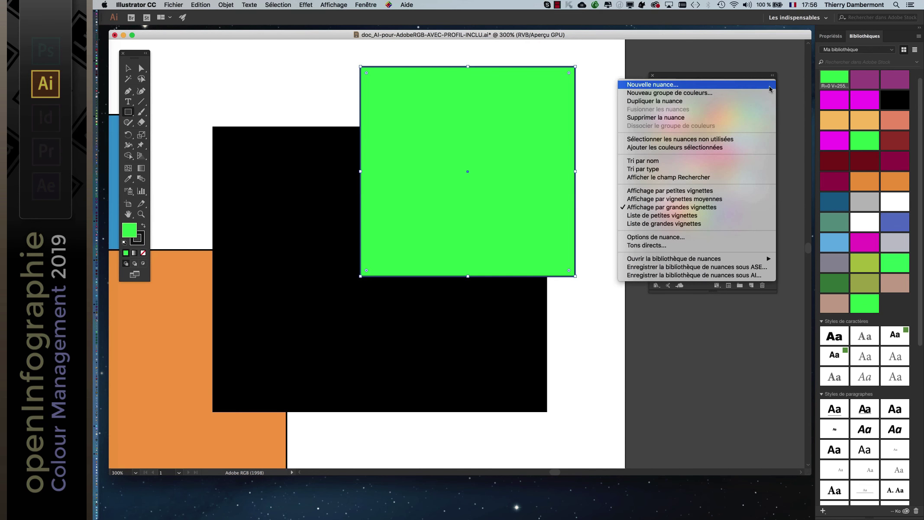
click(651, 86)
drag(599, 253, 671, 252)
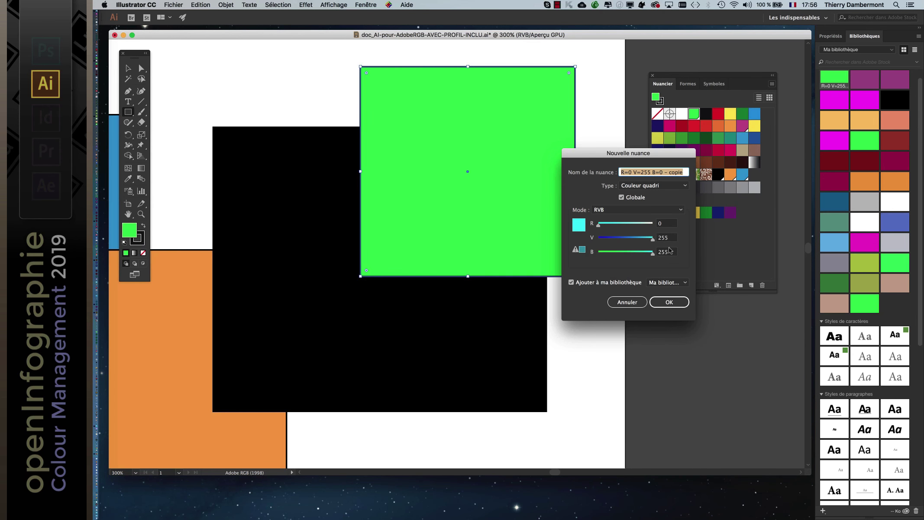
drag(599, 225, 570, 238)
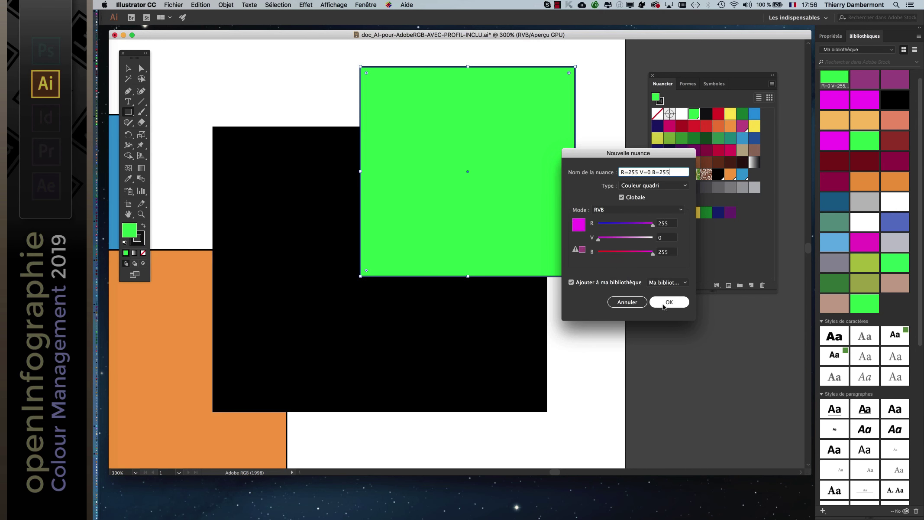
click(670, 302)
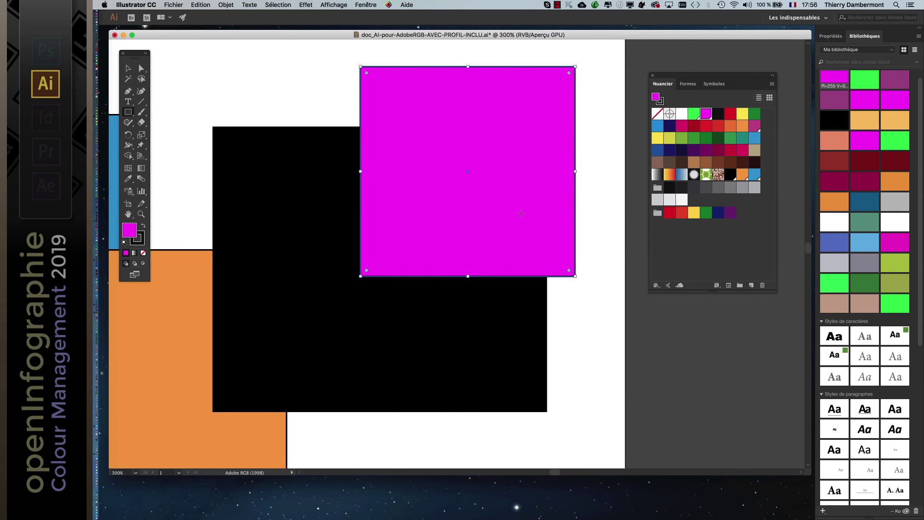
Step: Delete the bright magenta rectangle overlapping the black rectangle's corner
scroll(521, 213, down, 2)
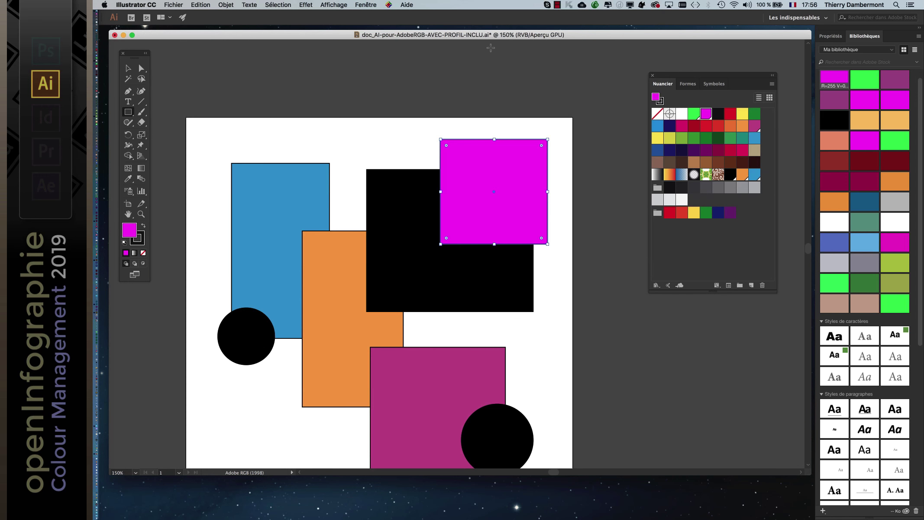
key(v)
key(BackSpace)
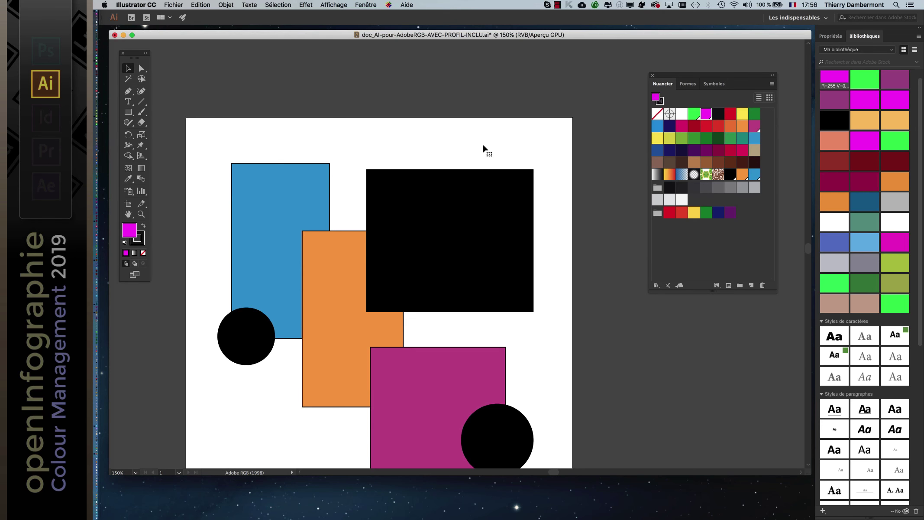
drag(419, 221, 442, 138)
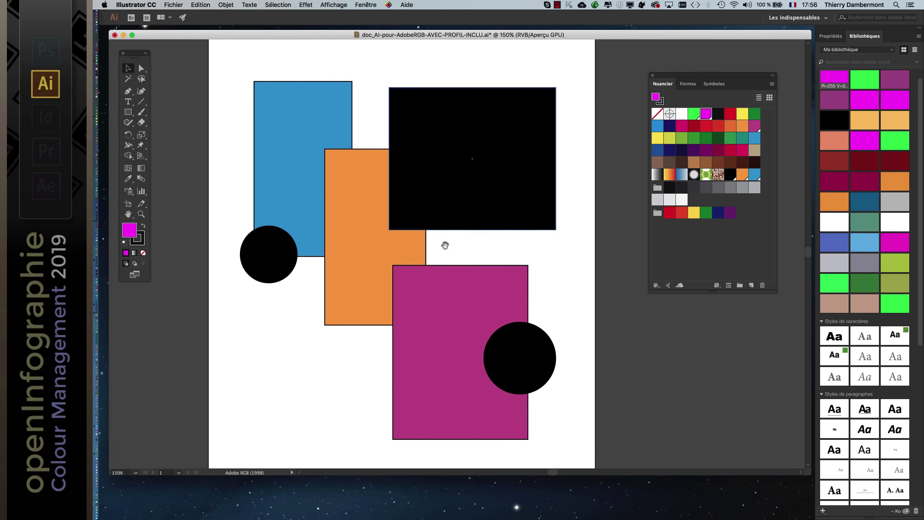
click(491, 326)
click(557, 325)
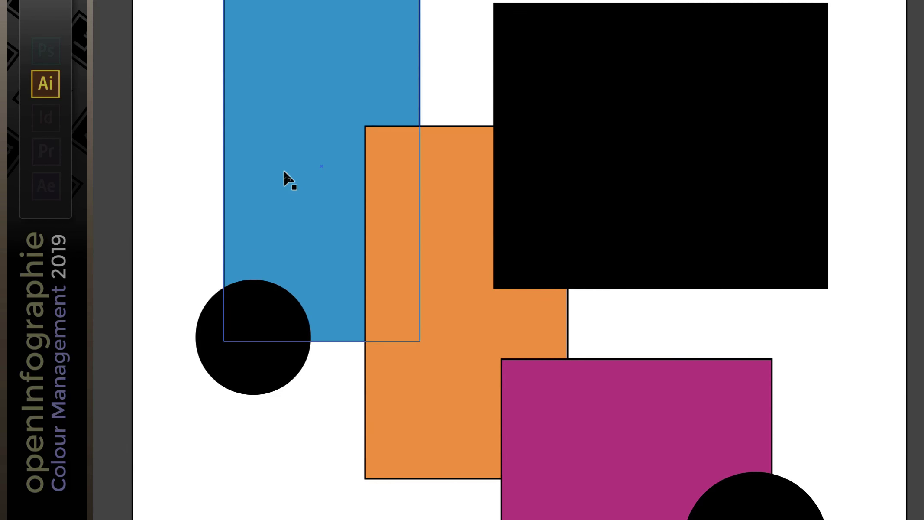
click(285, 172)
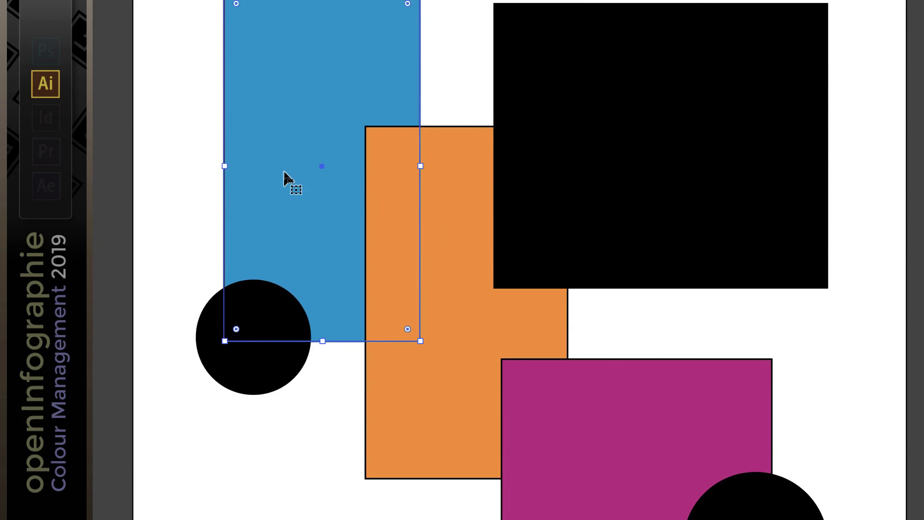
shift+click(408, 277)
shift+click(383, 260)
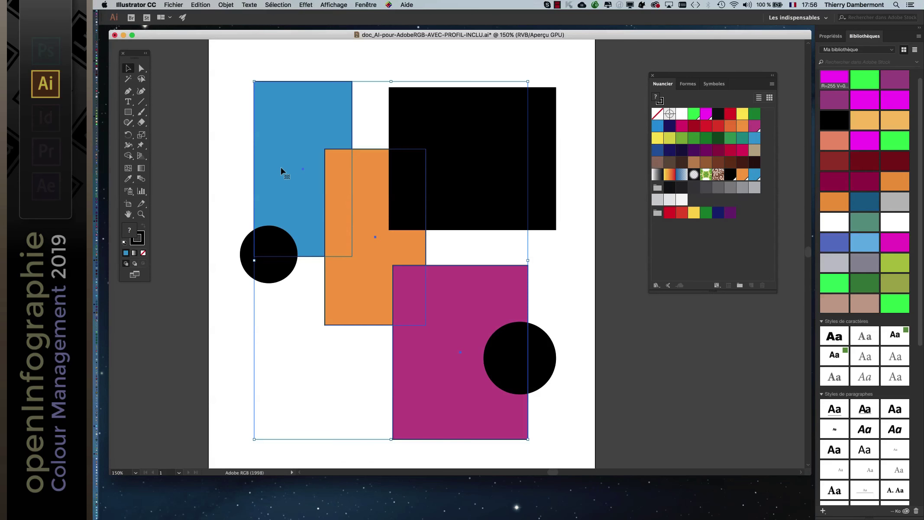
click(229, 134)
Step: Group all the shapes on the artboard and open the group for recolouring with Redéfinir les couleurs de l'illustration
key(super+a)
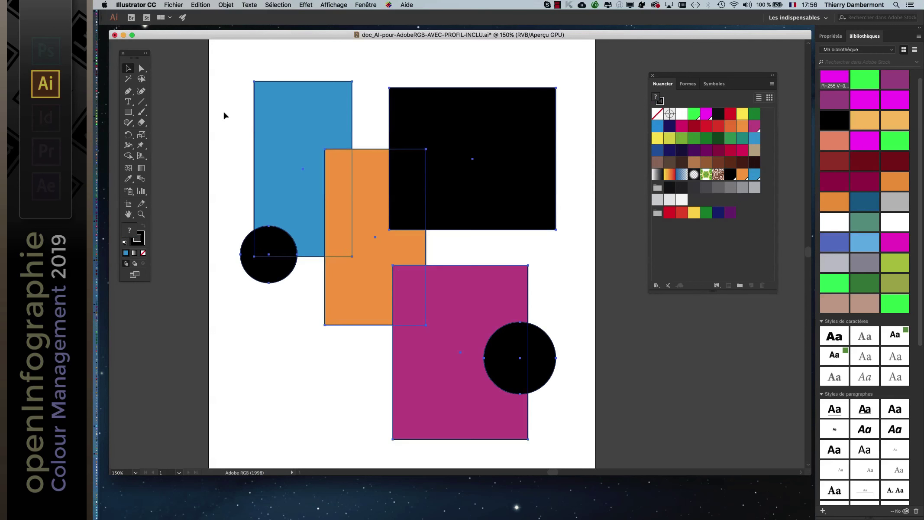
key(super+g)
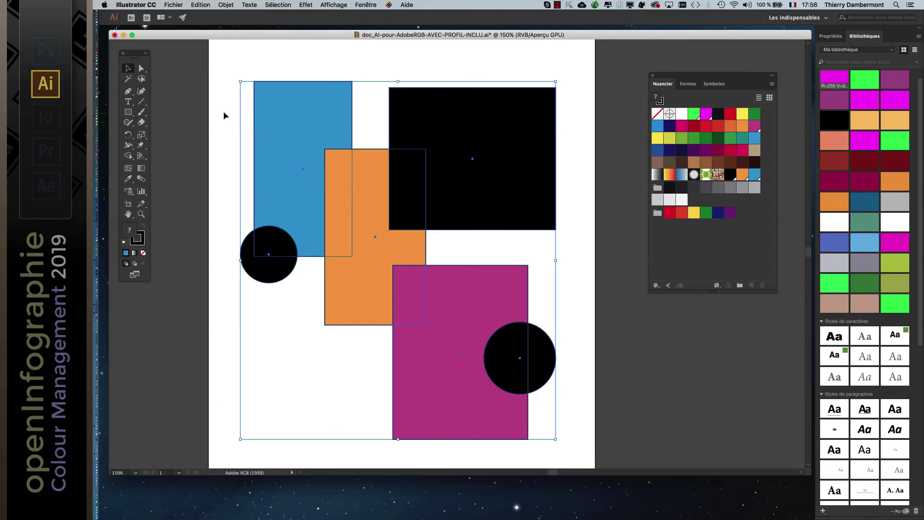
click(201, 6)
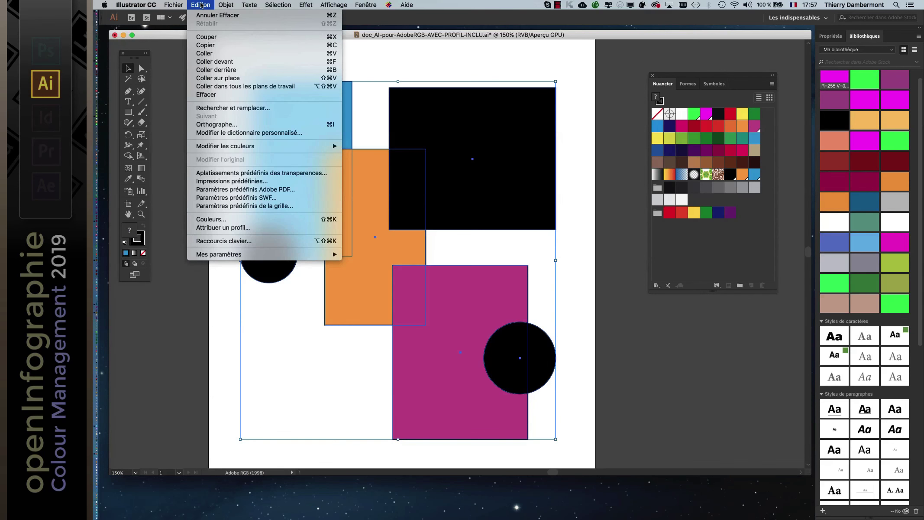
mouse_move(222, 146)
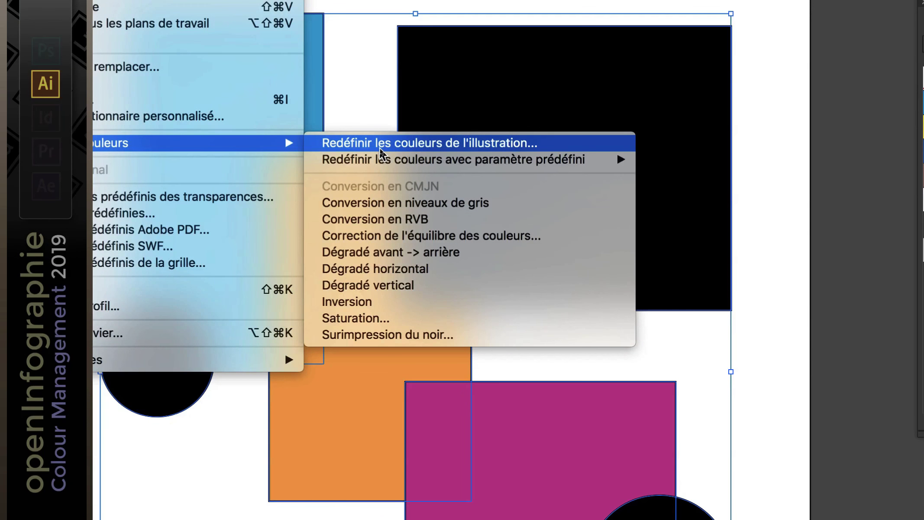
click(380, 147)
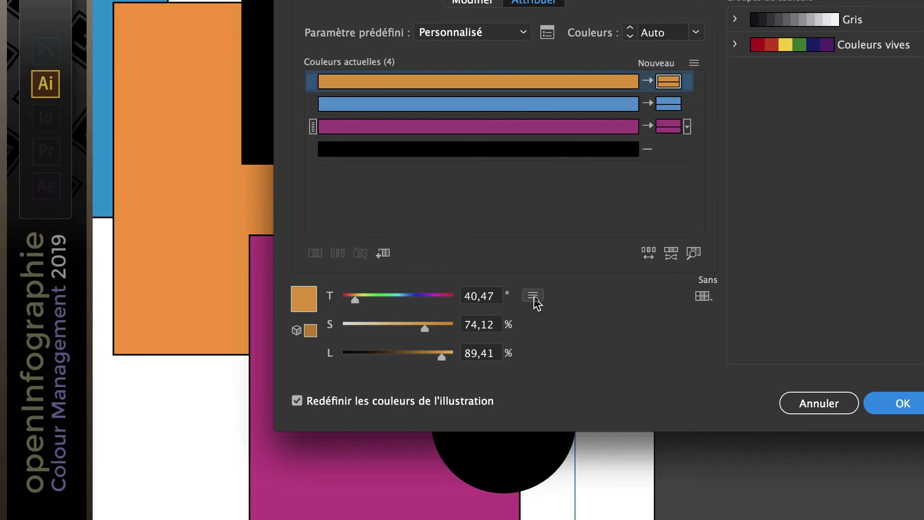
Step: Switch the colour adjustment to Correction globale, raise the saturation to 63%, apply the recolouring and deselect the artwork
click(533, 296)
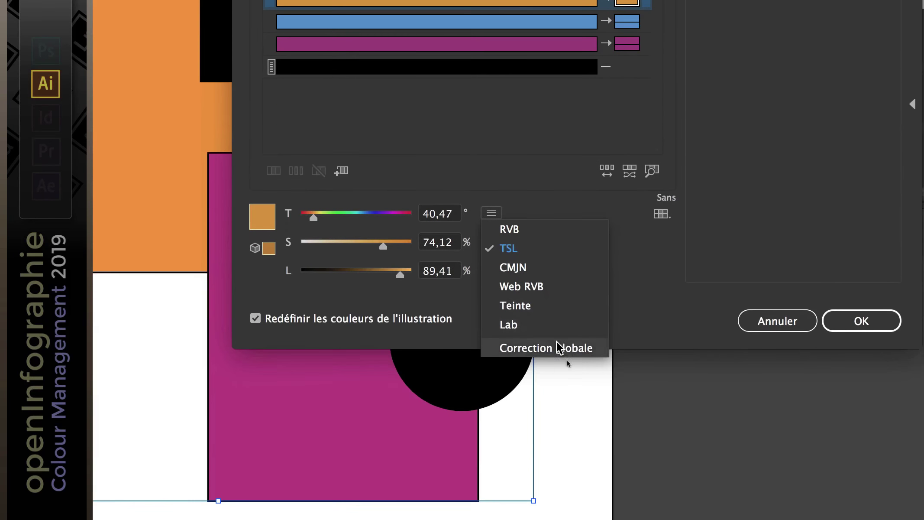
click(548, 347)
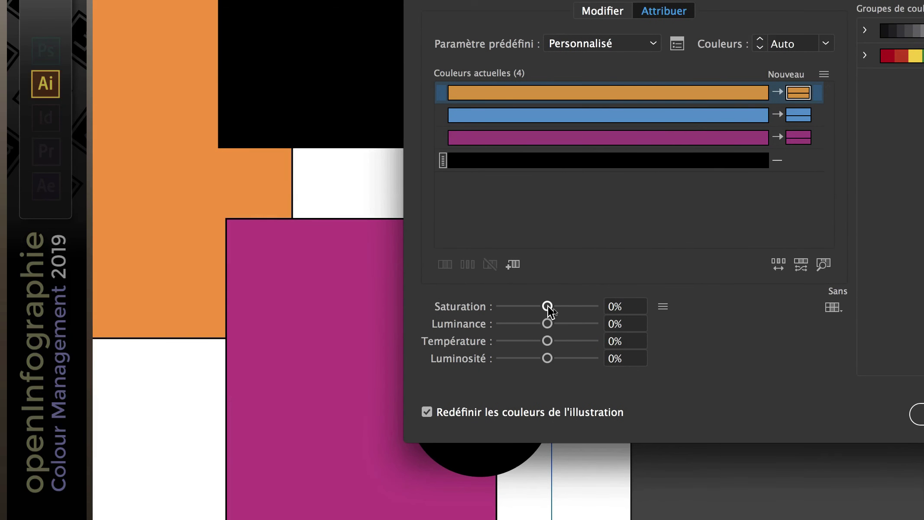
drag(545, 308, 567, 308)
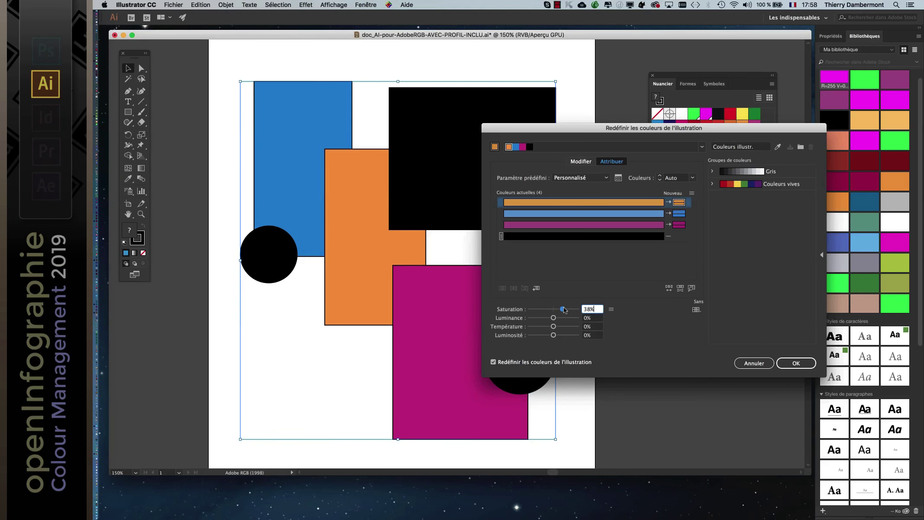
mouse_move(564, 309)
mouse_down()
mouse_move(553, 316)
mouse_move(569, 318)
mouse_up()
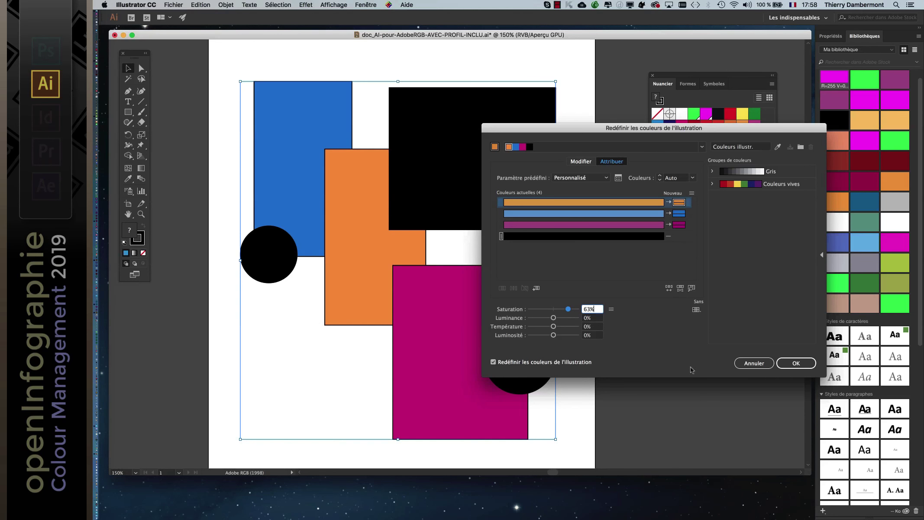
click(789, 365)
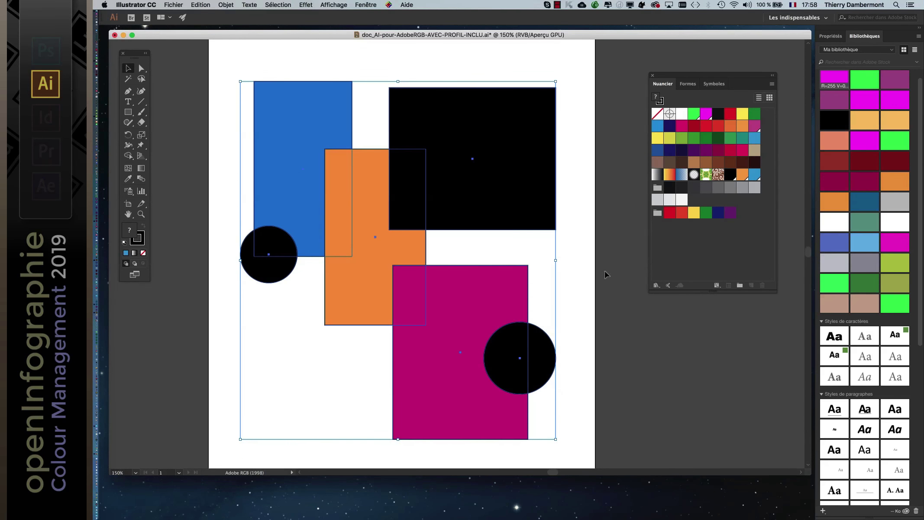
click(581, 270)
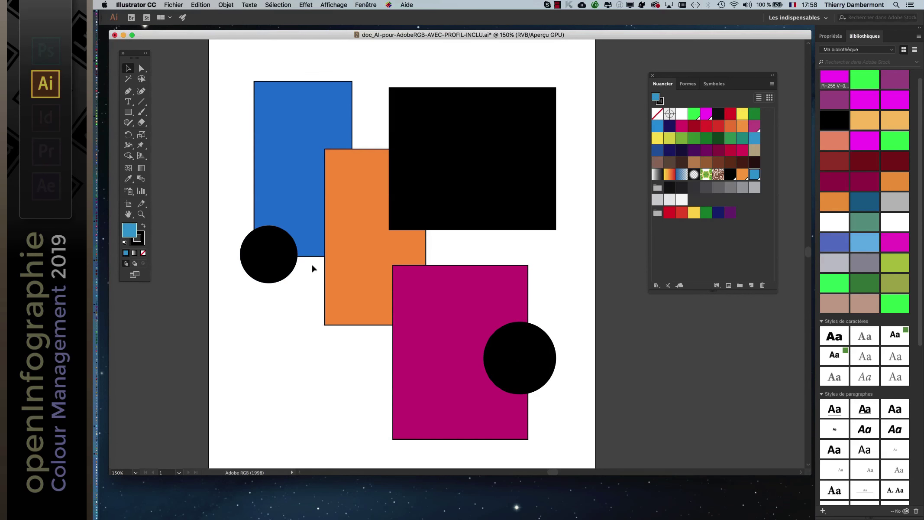
scroll(312, 283, up, 1)
scroll(312, 281, down, 1)
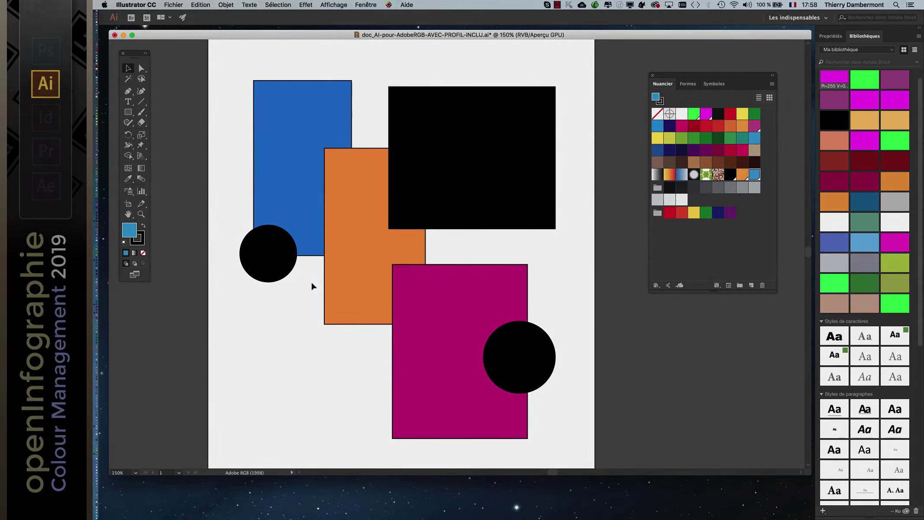